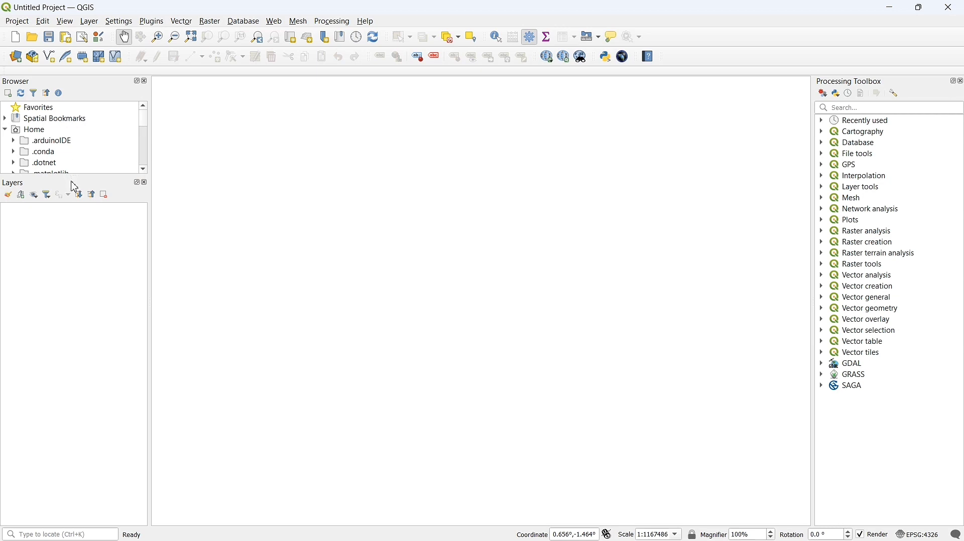
Enlarge the Browser panel and expand the D:\ (DATA) drive in it.
left_click_drag(75, 179, 71, 280)
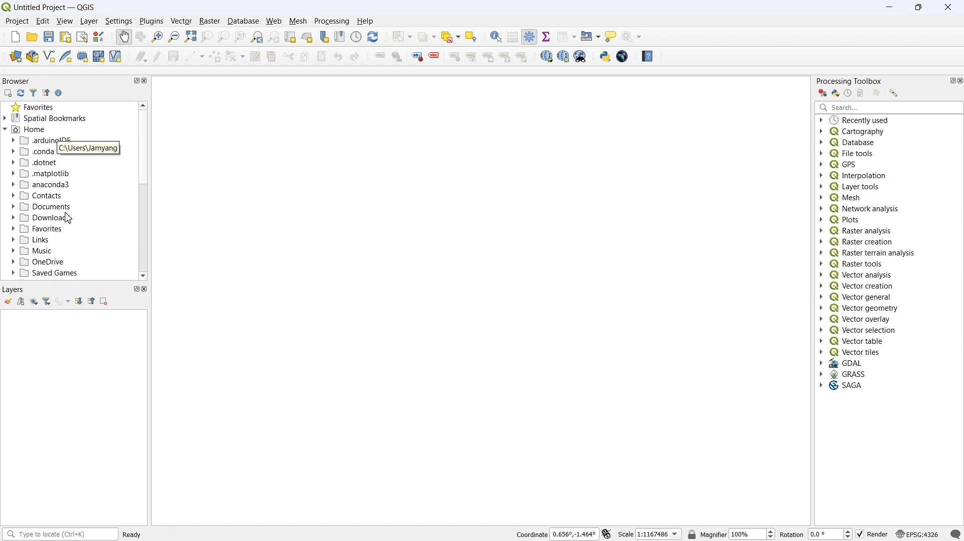
scroll(68, 219, "down", 2)
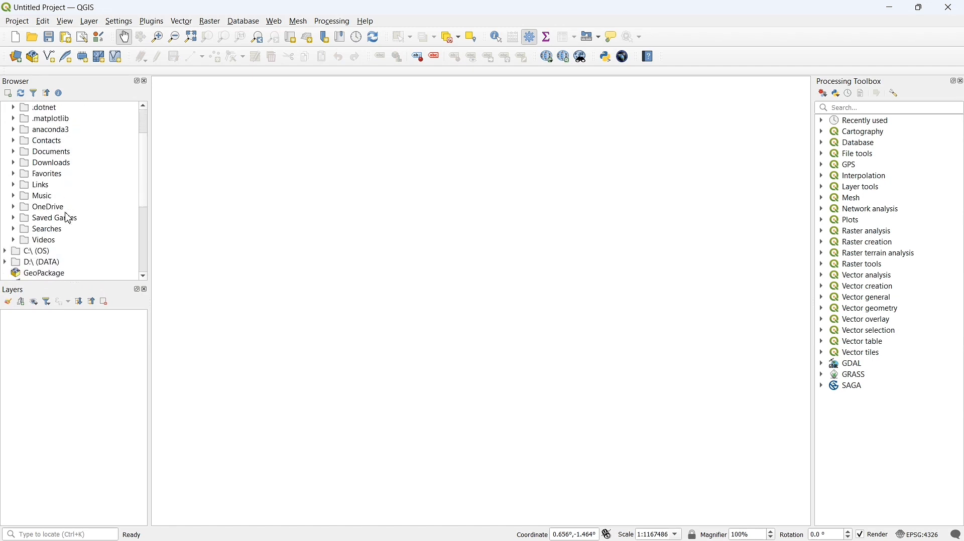
scroll(68, 219, "down", 2)
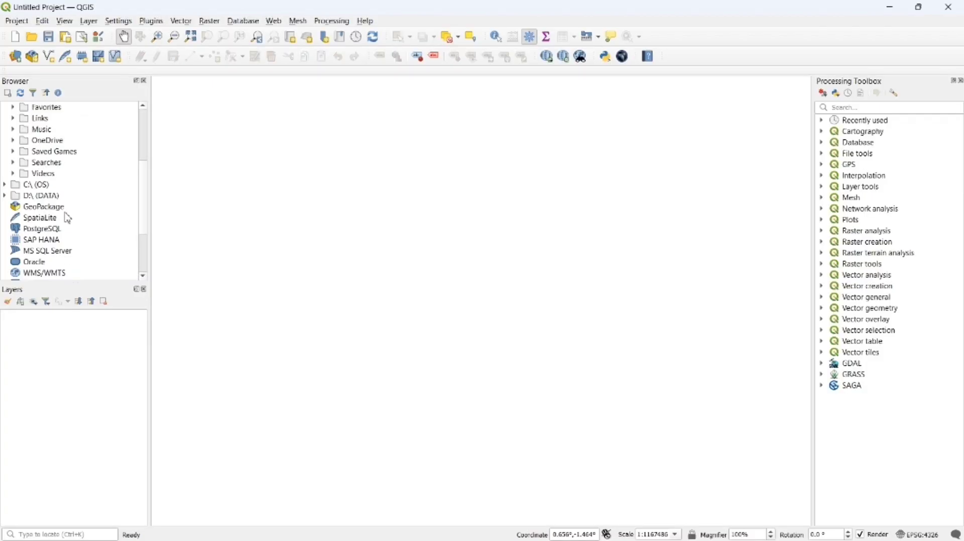
scroll(68, 219, "down", 1)
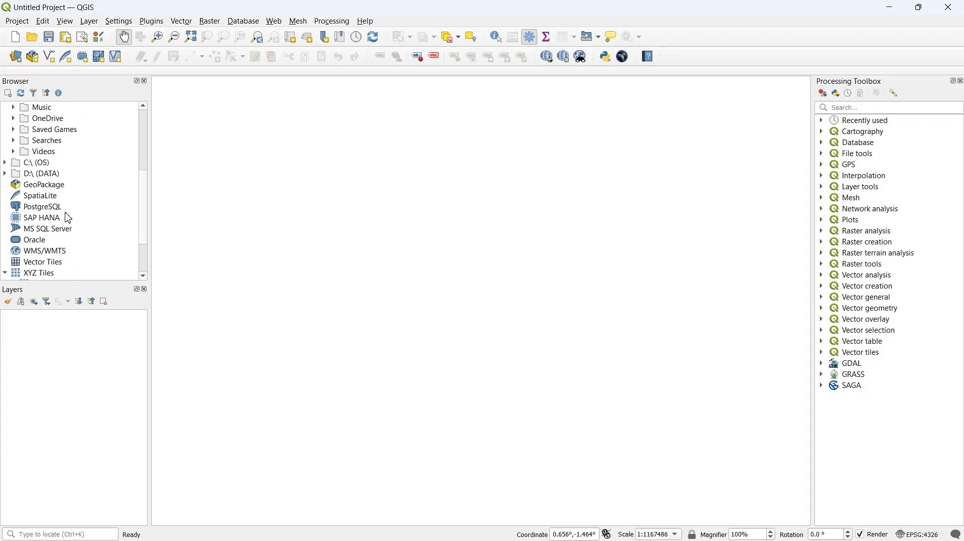
double_click(18, 175)
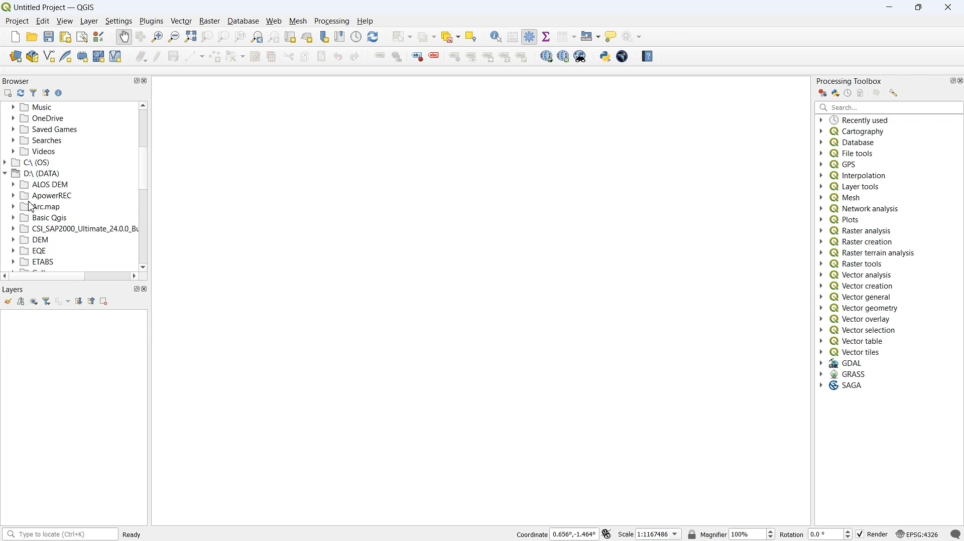
Add Bhutan.shp and Dzongkhag.shp from the shapefile folder under Qgis > qgis on the D drive to the map.
scroll(32, 206, "down", 5)
left_click(13, 196)
scroll(68, 204, "down", 3)
scroll(67, 204, "up", 1)
left_click(22, 163)
left_click(31, 174)
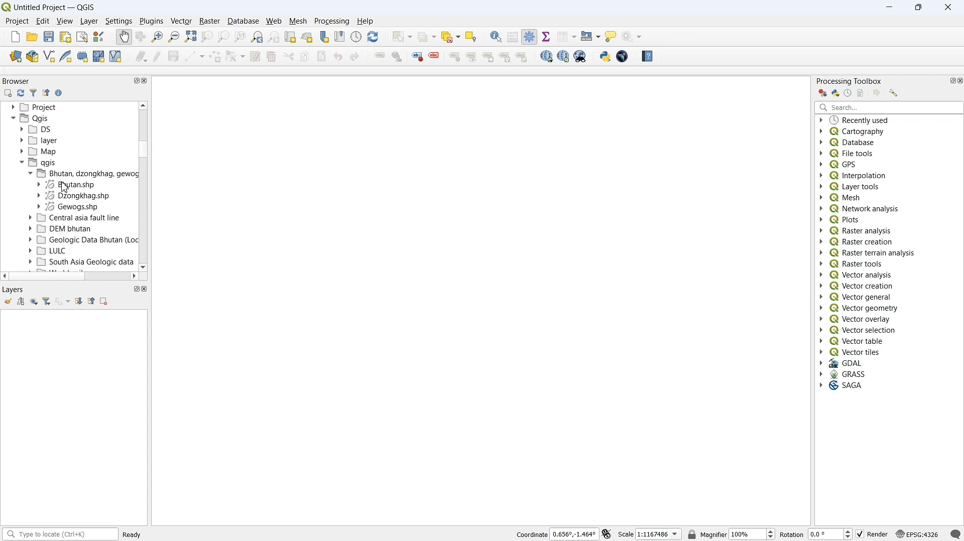
left_click_drag(64, 188, 285, 230)
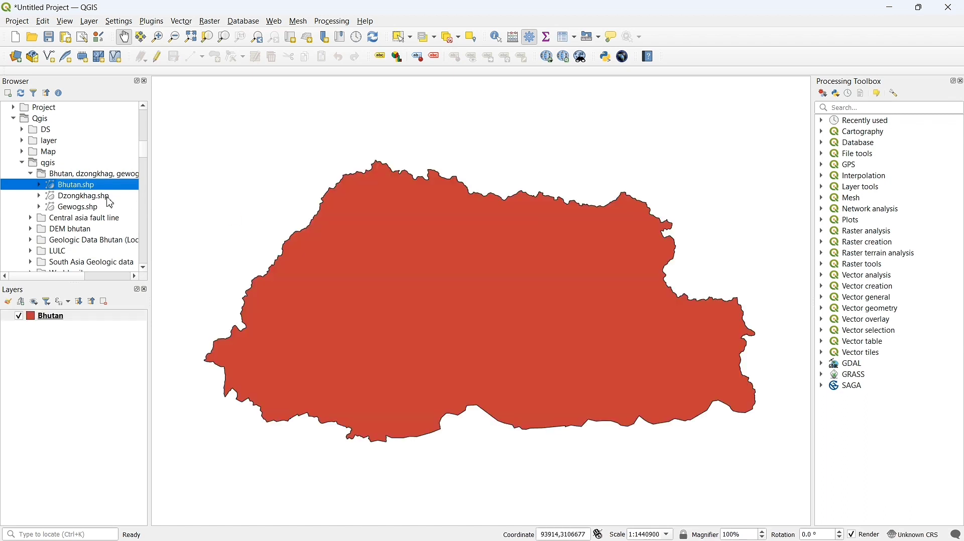
left_click_drag(111, 199, 371, 266)
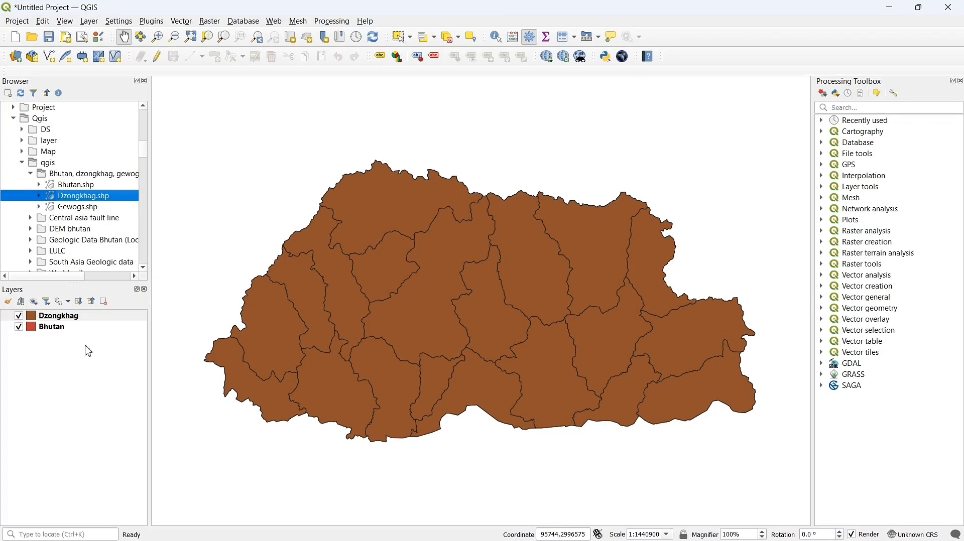
left_click(65, 22)
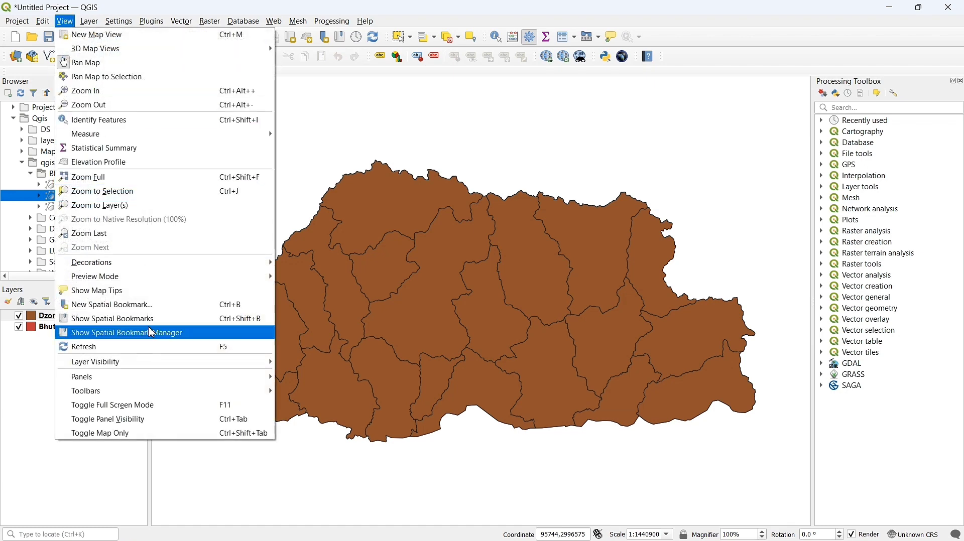
mouse_move(167, 382)
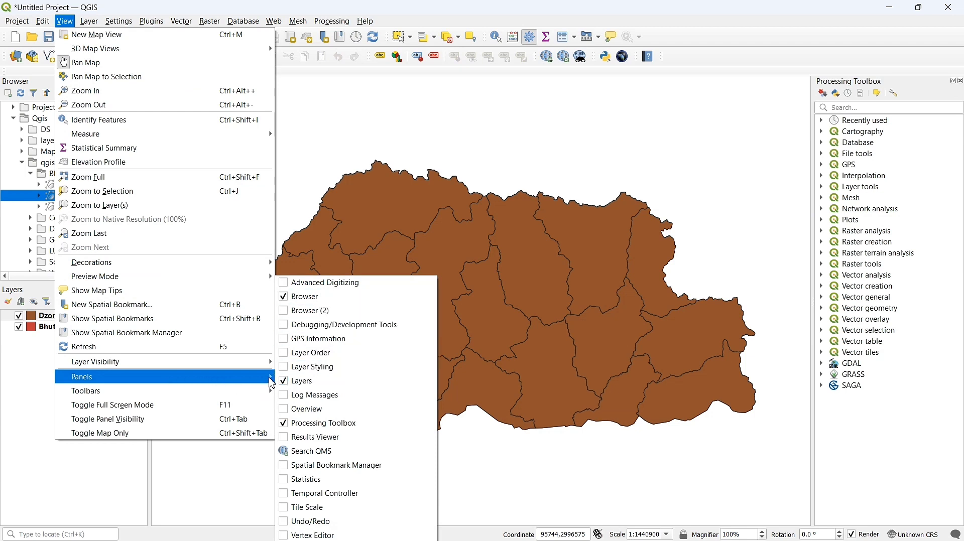
left_click(49, 379)
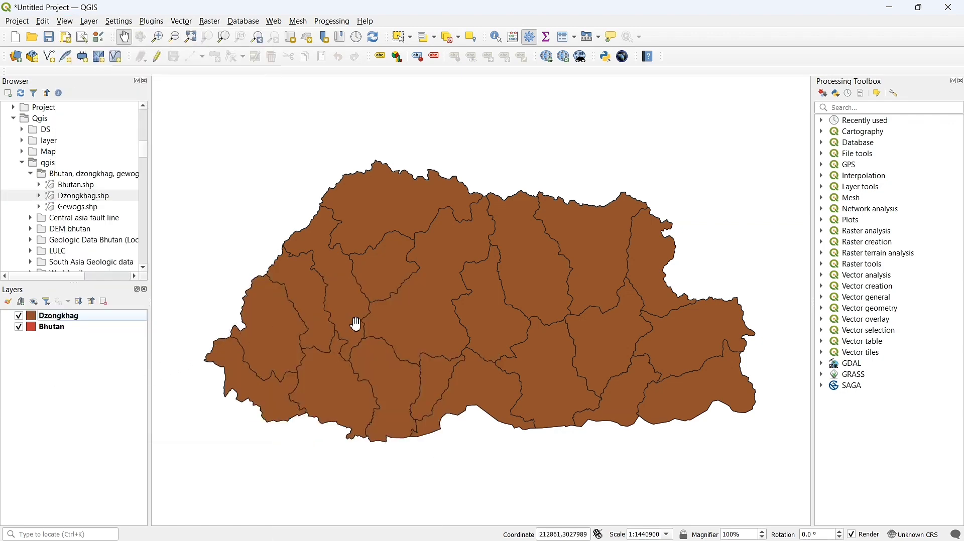
Remove the Dzongkhag and Bhutan layers from the project.
left_click(118, 322)
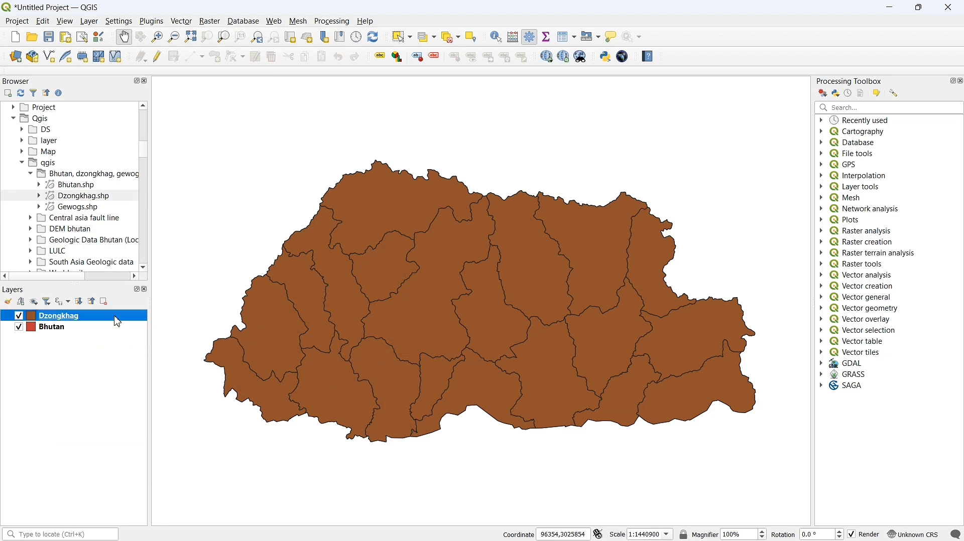
left_click(104, 302)
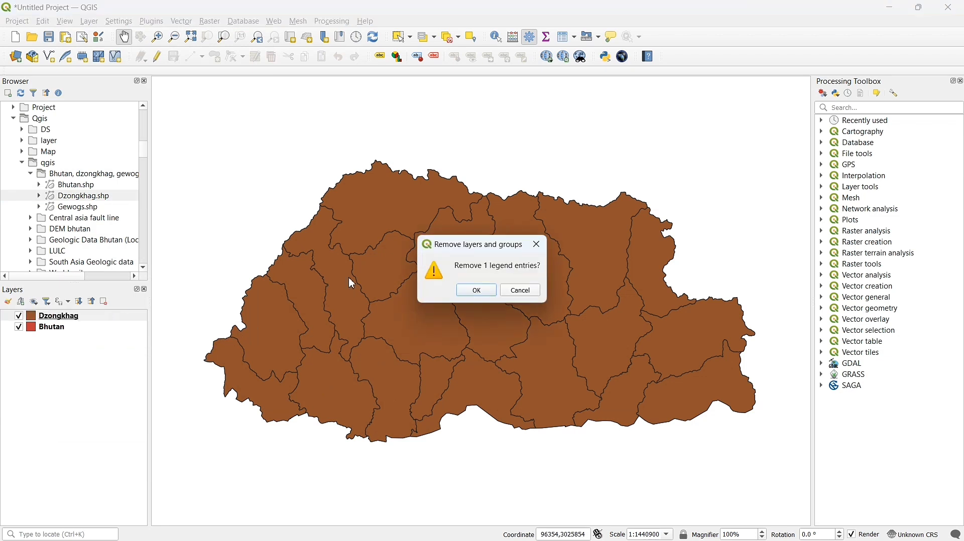
left_click(472, 298)
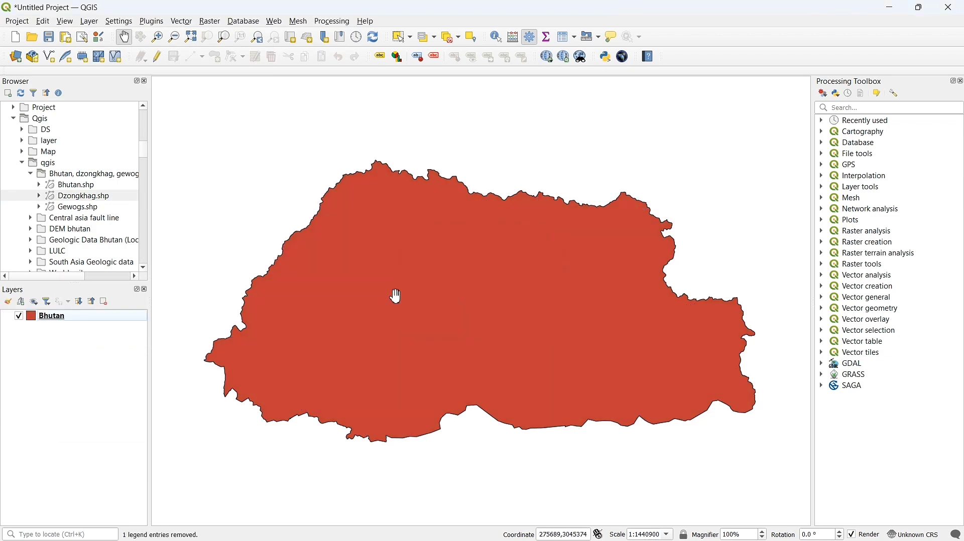
left_click(118, 320)
right_click(120, 327)
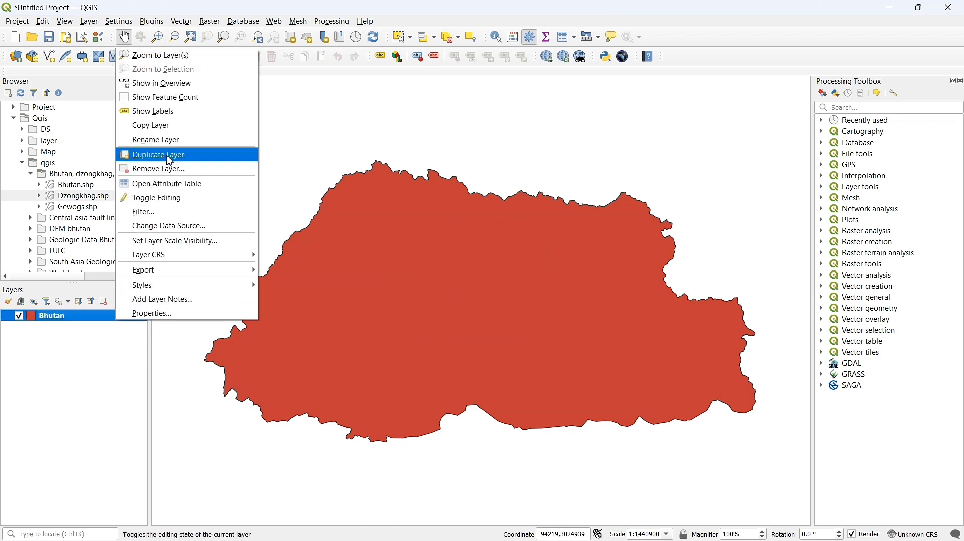
left_click(180, 169)
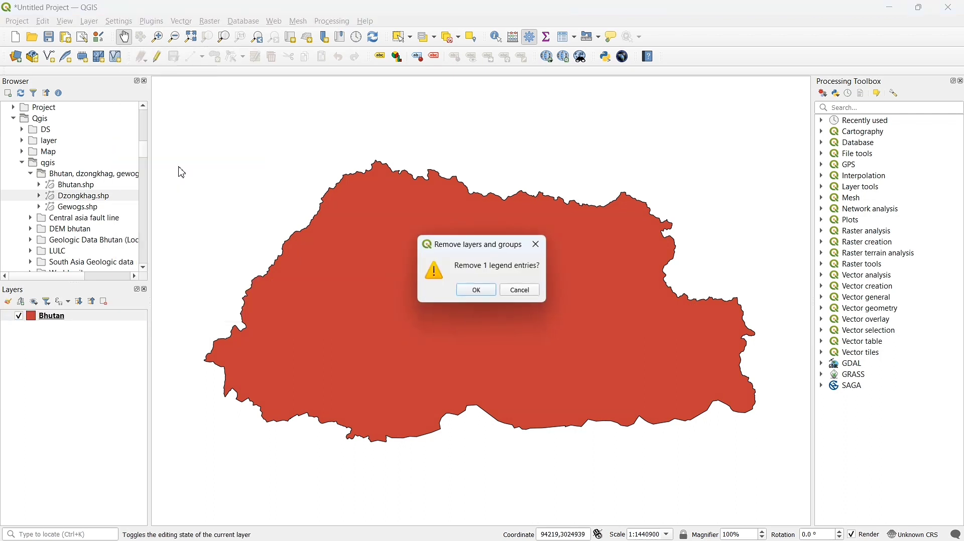
key("Return")
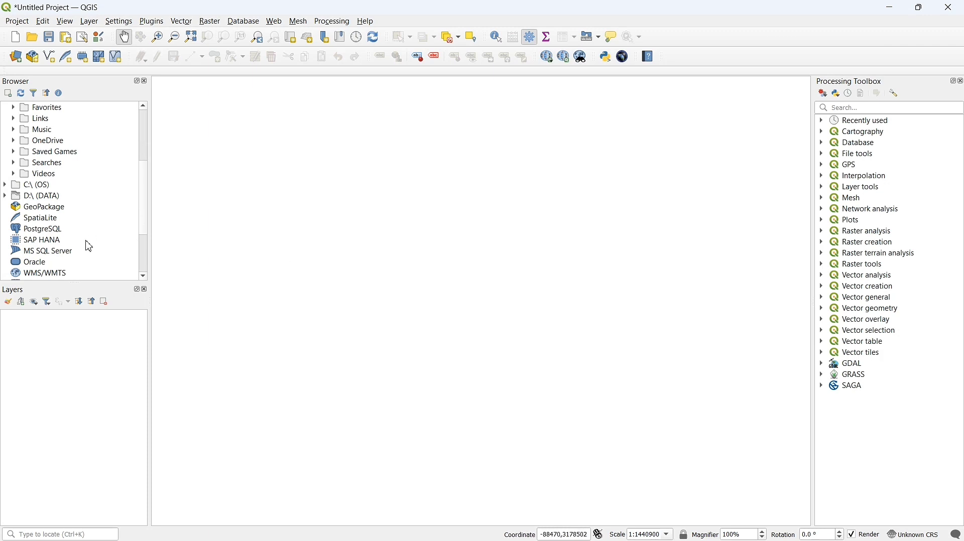
Add the OpenStreetMap XYZ tile layer as a basemap and zoom in on Bhutan.
scroll(89, 246, "down", 5)
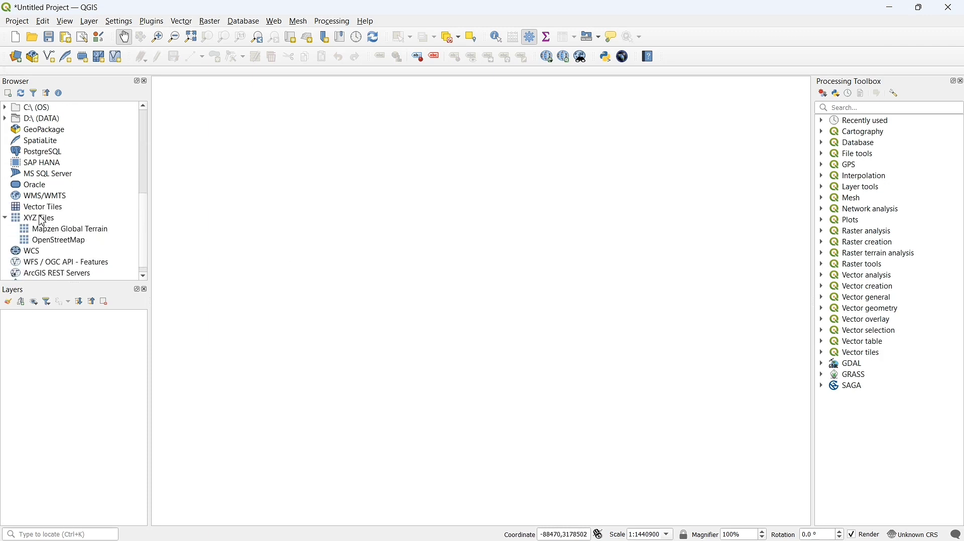
left_click_drag(55, 245, 309, 288)
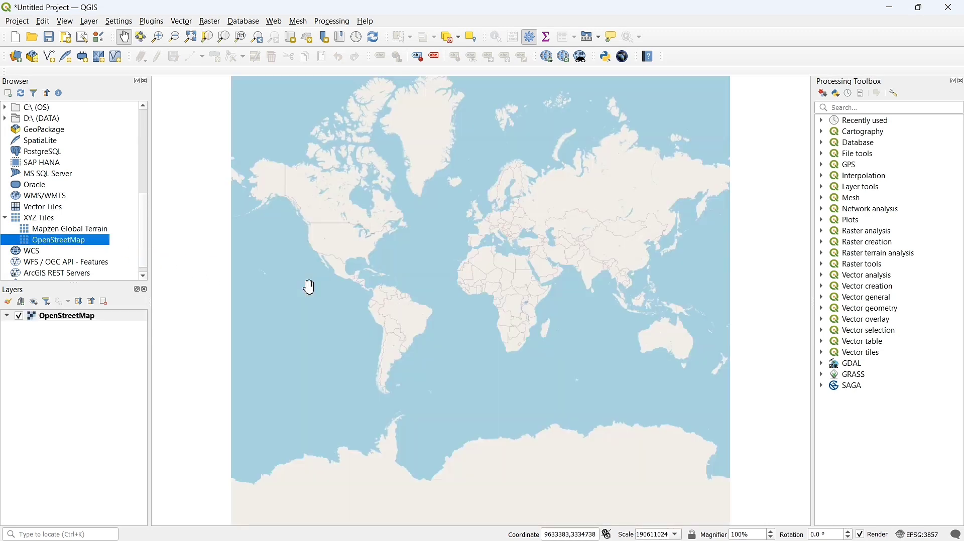
scroll(620, 267, "up", 3)
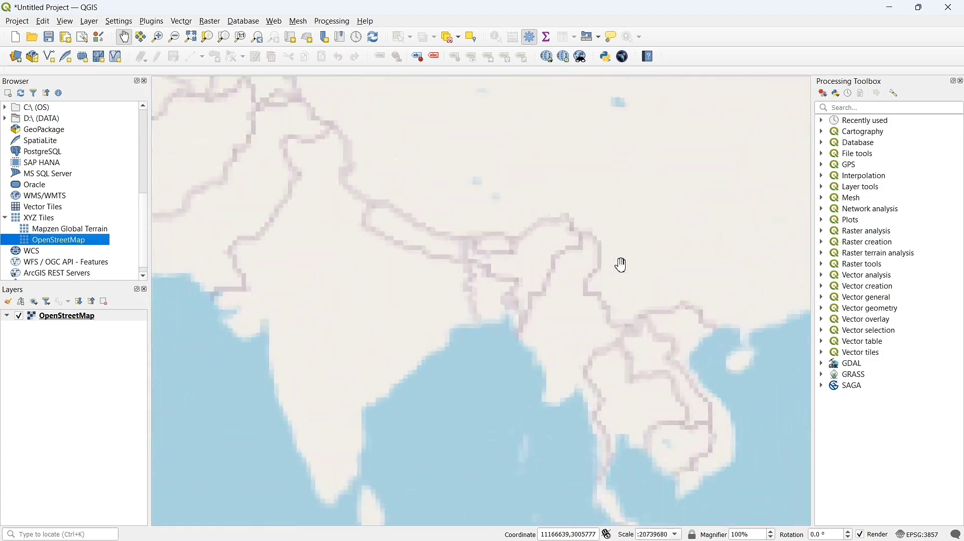
scroll(621, 265, "up", 1)
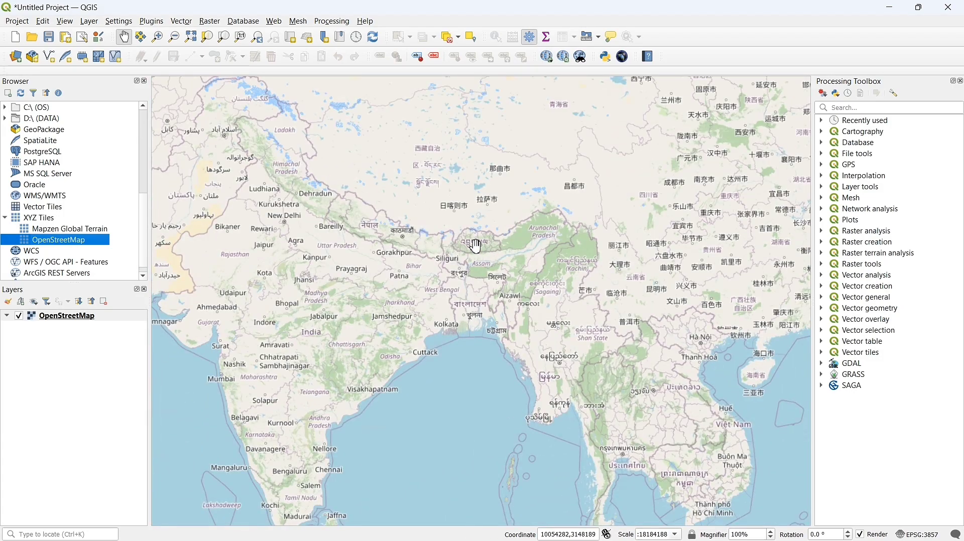
scroll(476, 246, "up", 1)
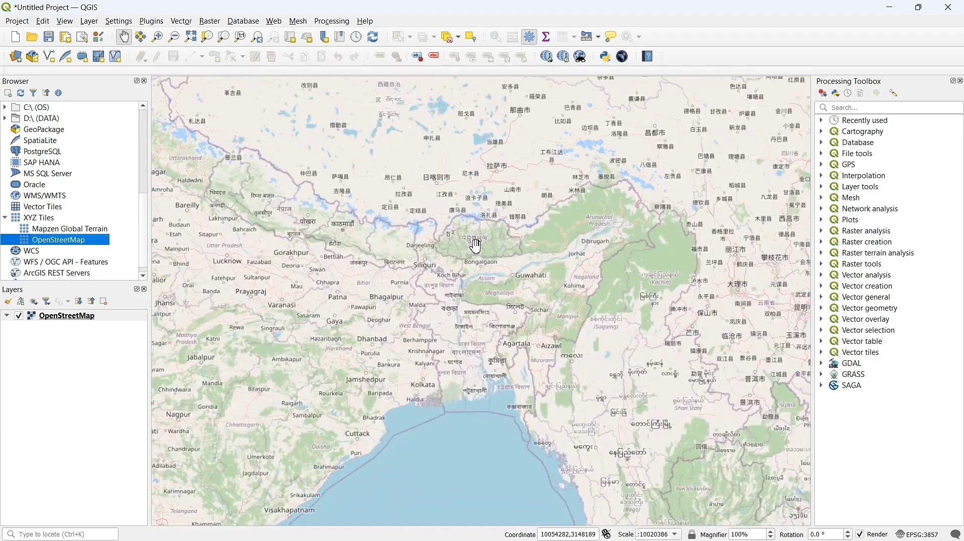
left_click_drag(473, 243, 452, 280)
scroll(457, 280, "up", 2)
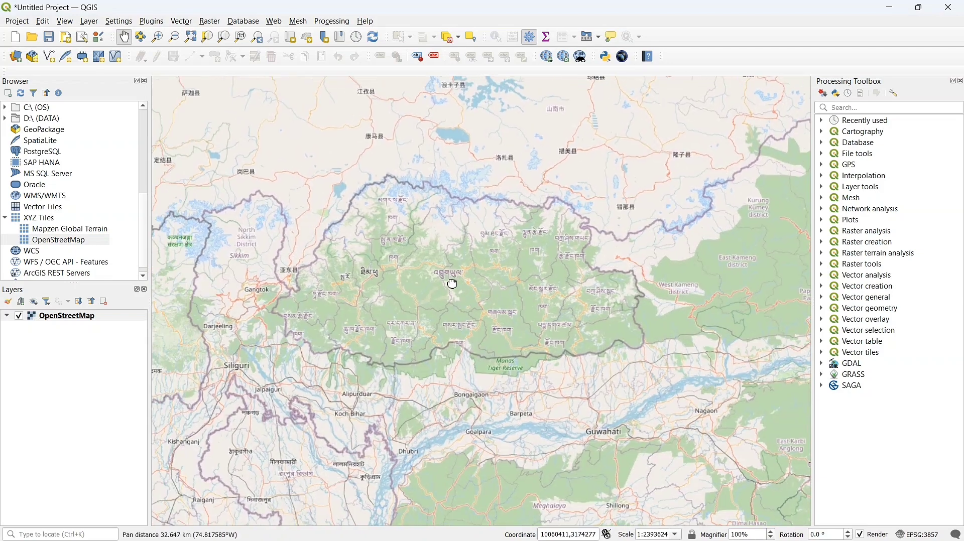
left_click(158, 37)
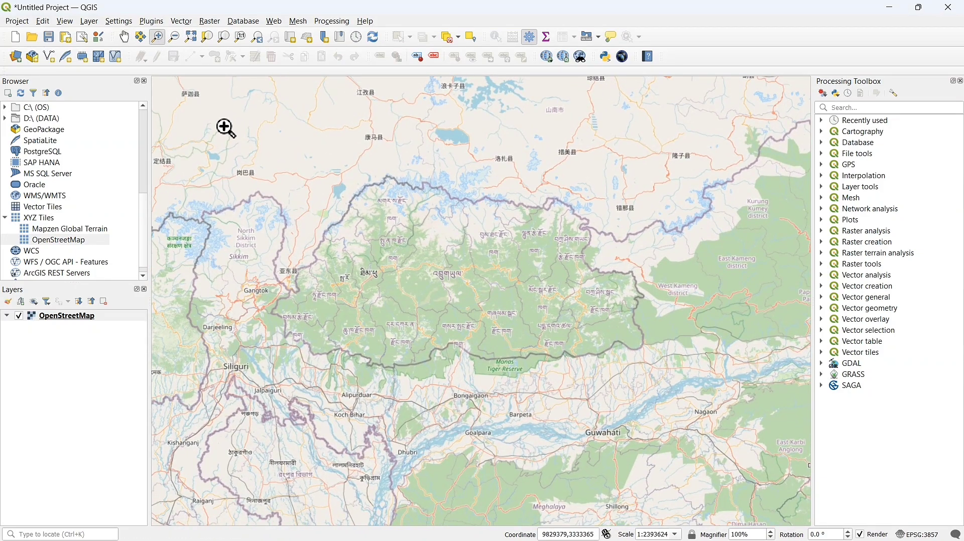
left_click_drag(225, 125, 713, 402)
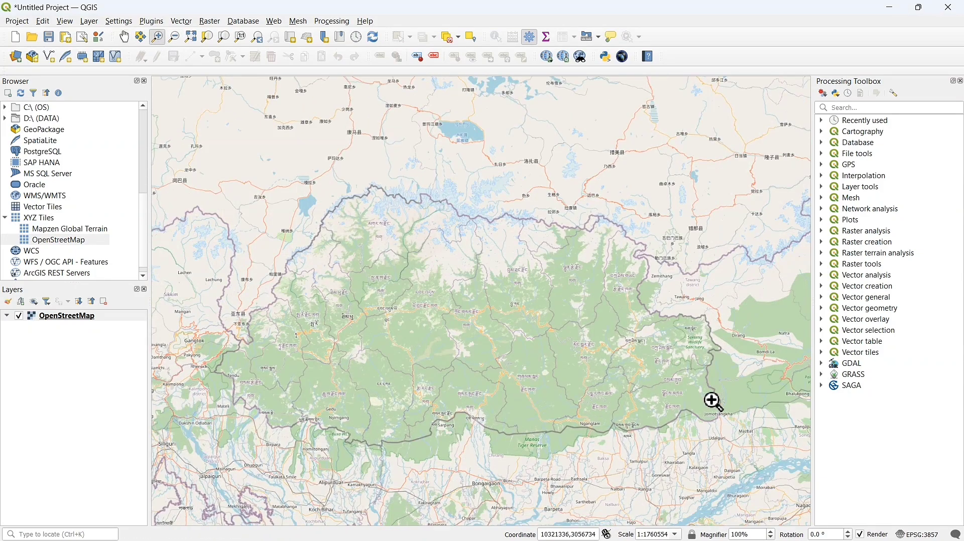
left_click(124, 37)
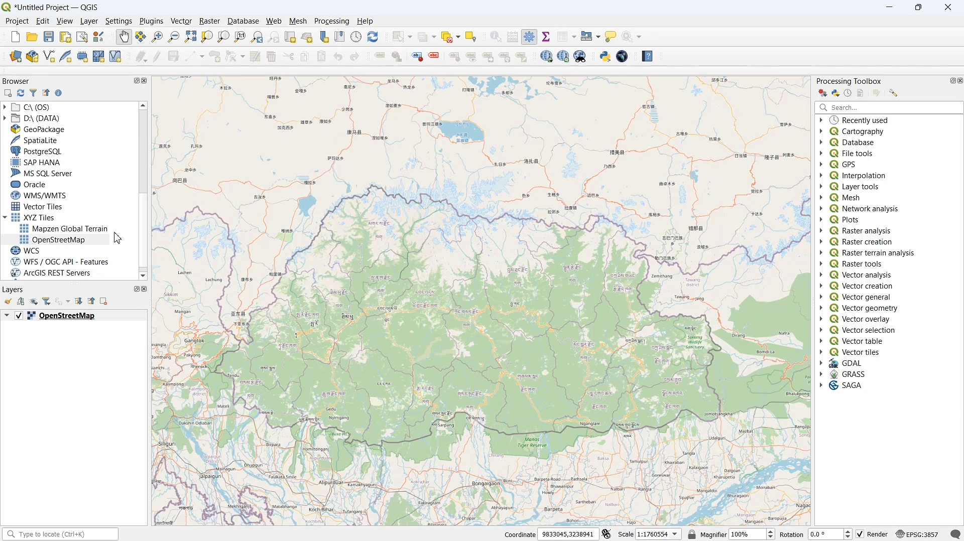
Add Bhutan.shp from the shapefile folder under D:\ > Qgis > qgis on top of the OpenStreetMap basemap.
scroll(117, 238, "up", 3)
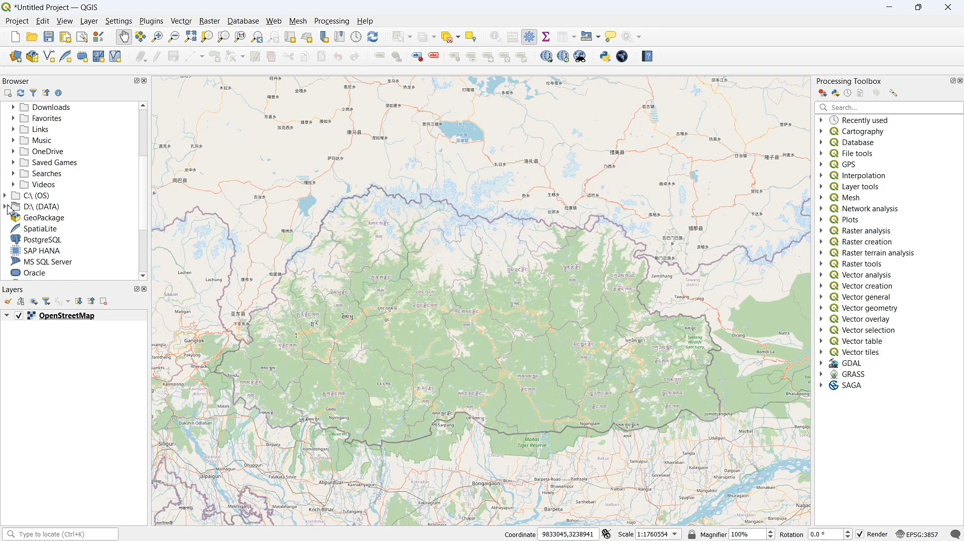
left_click(5, 207)
scroll(54, 230, "down", 8)
scroll(53, 230, "up", 3)
left_click(14, 196)
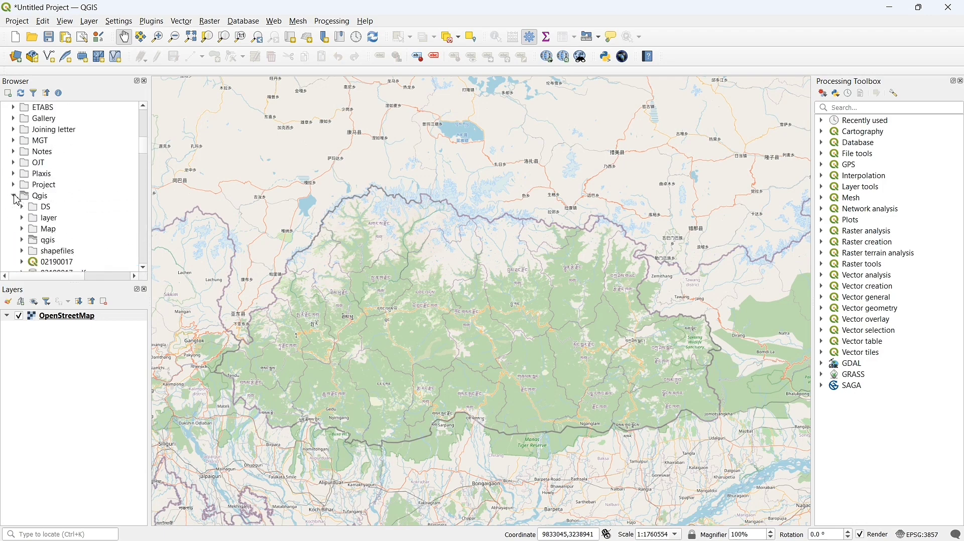
scroll(16, 199, "down", 3)
left_click(21, 152)
left_click(31, 163)
left_click_drag(75, 173, 300, 281)
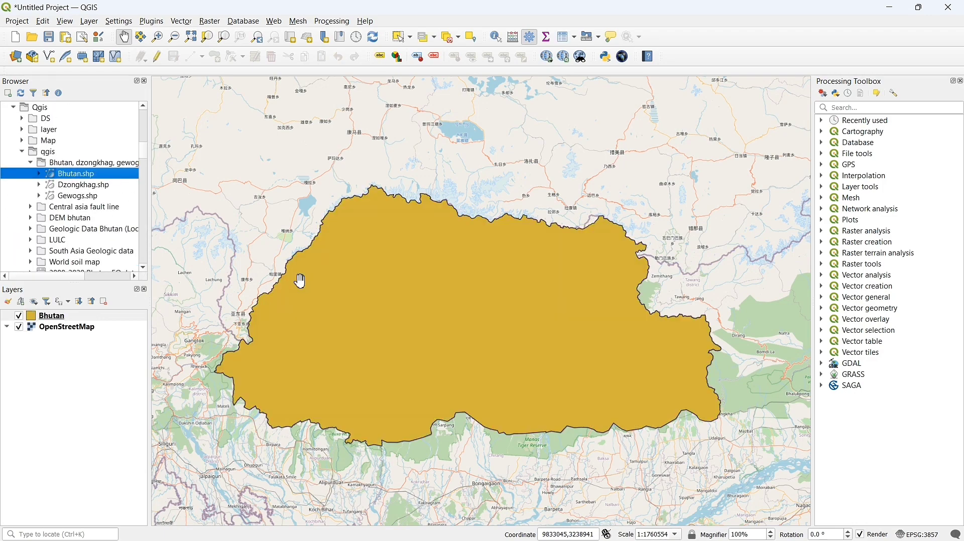
Zoom the map far out and back to the full extent of the Bhutan layer.
scroll(442, 279, "down", 8)
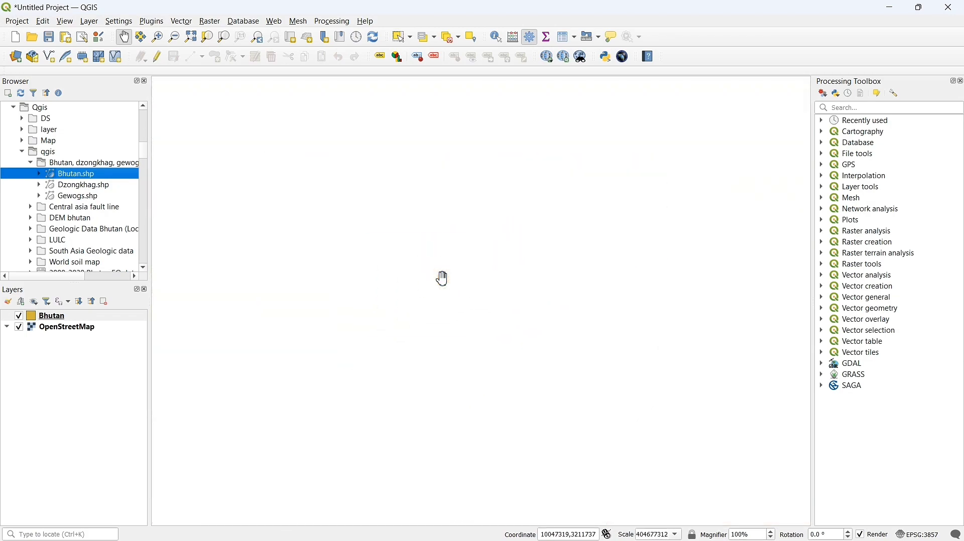
scroll(442, 279, "down", 1)
left_click(140, 320)
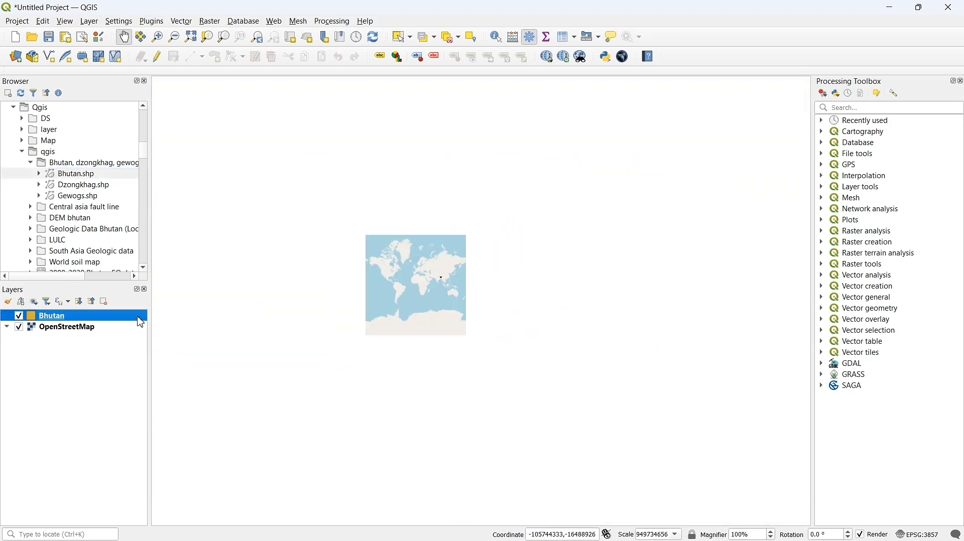
left_click(229, 40)
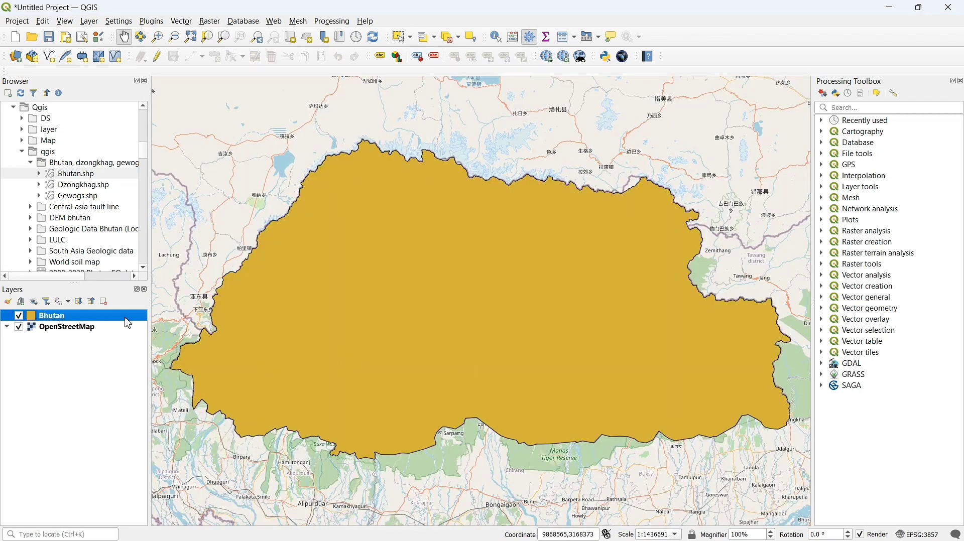
Toggle the Bhutan layer's visibility, leave it hidden over the basemap, and clear the layer selection.
left_click(19, 317)
left_click(20, 316)
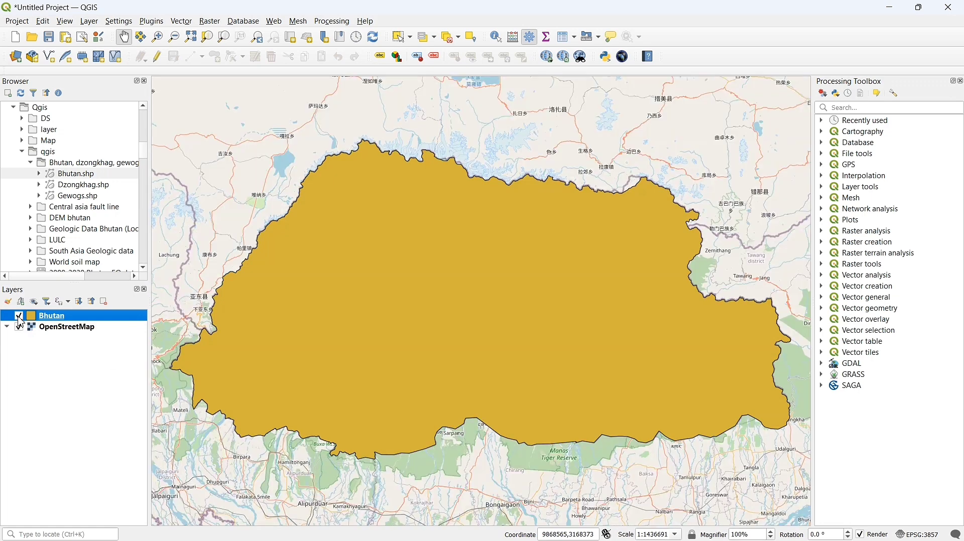
left_click(19, 316)
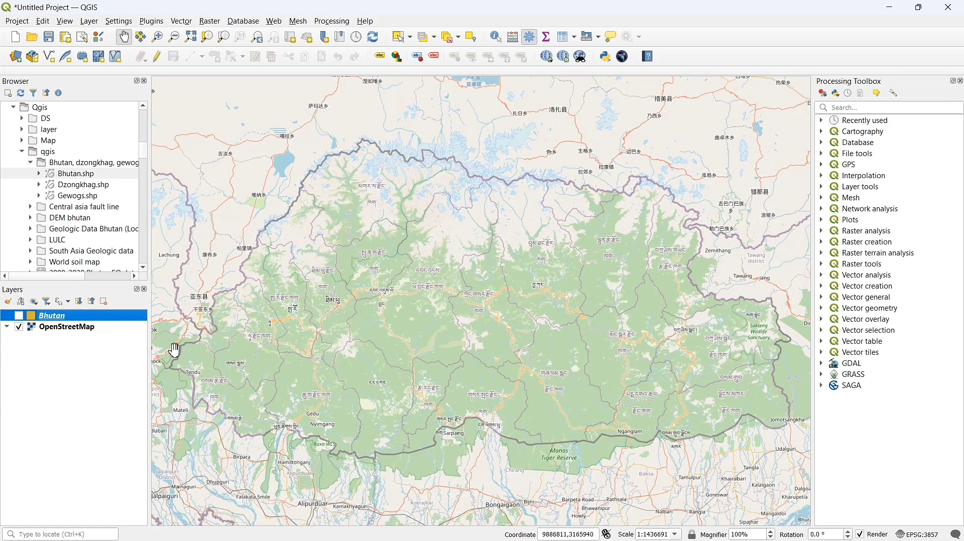
left_click(97, 384)
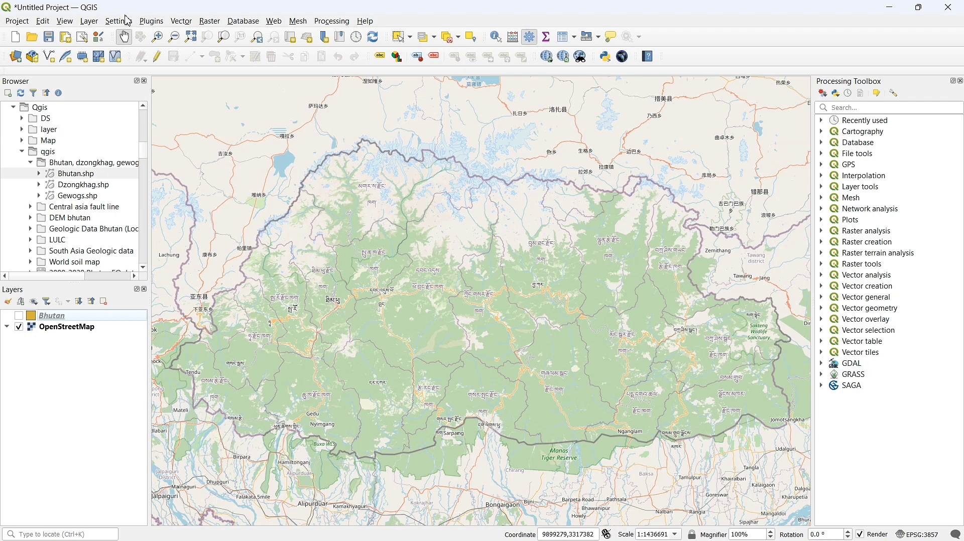
Start a new shapefile layer and set its file to Bhutan in D:\Basic Qgis\shapefiles.
left_click(89, 21)
mouse_move(125, 53)
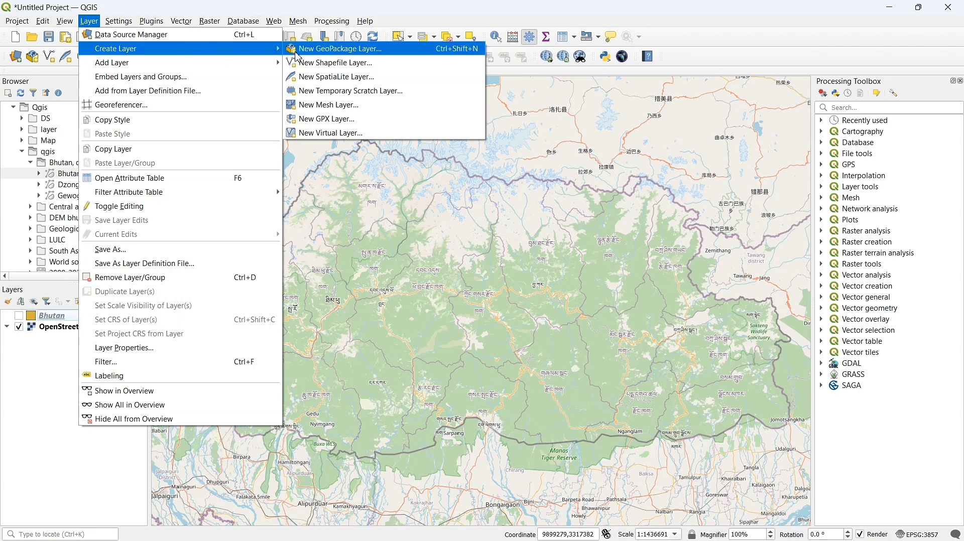
left_click(325, 64)
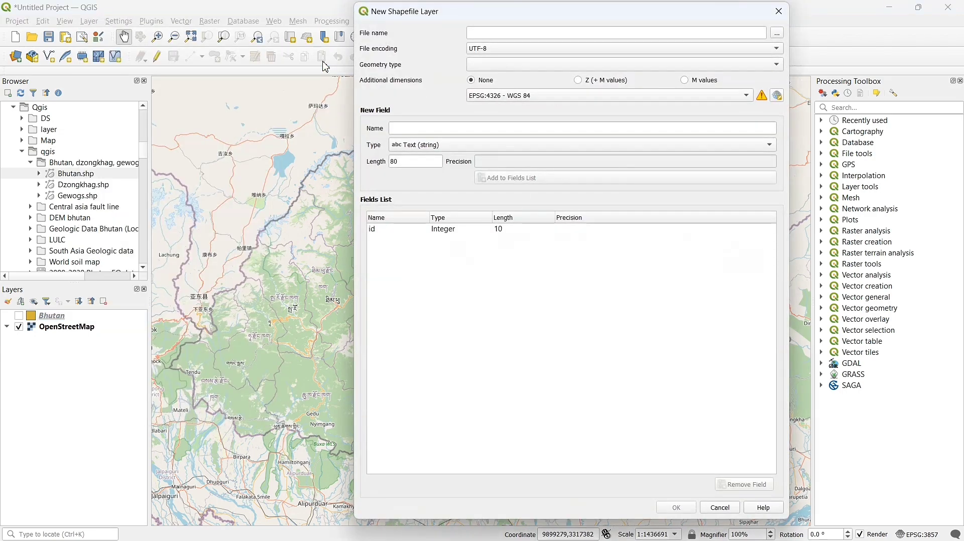
left_click(778, 34)
left_click(520, 187)
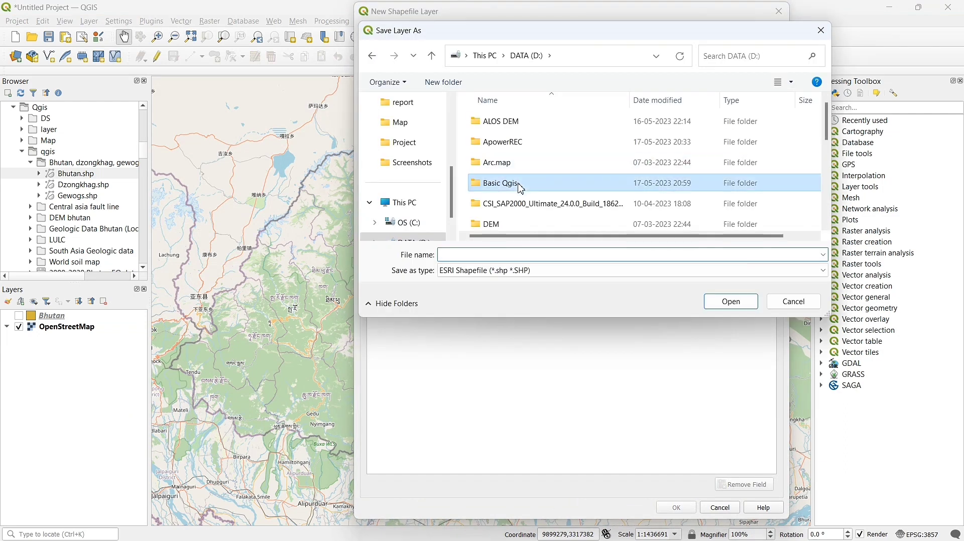
double_click(521, 187)
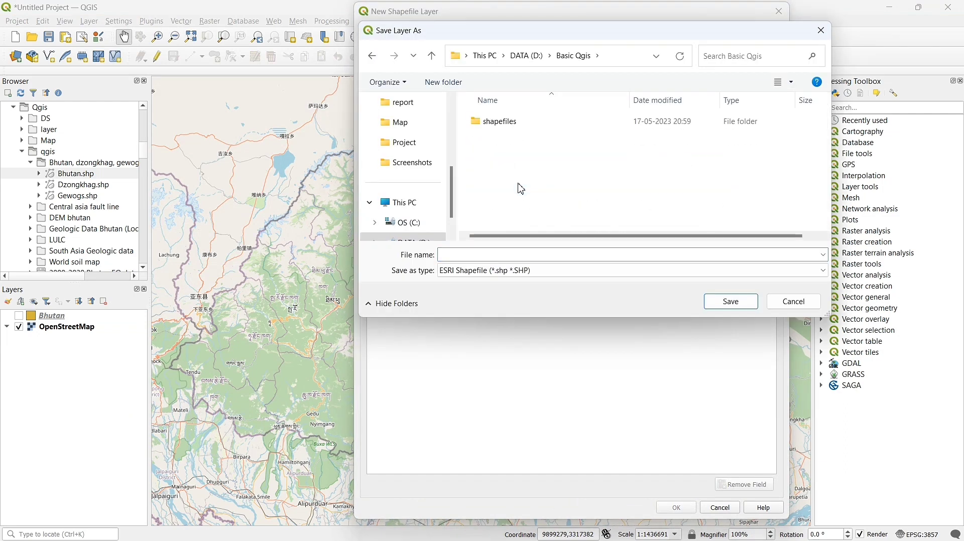
double_click(515, 130)
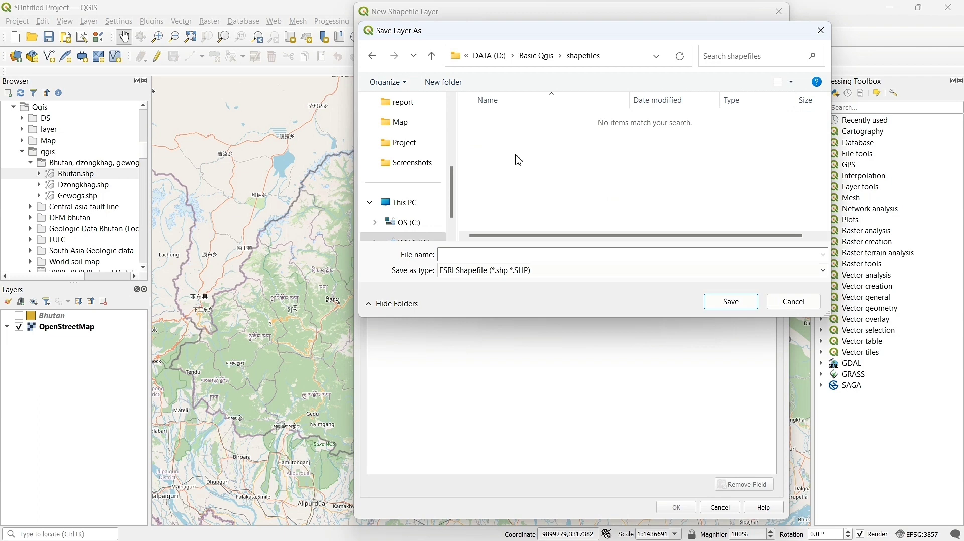
left_click(554, 257)
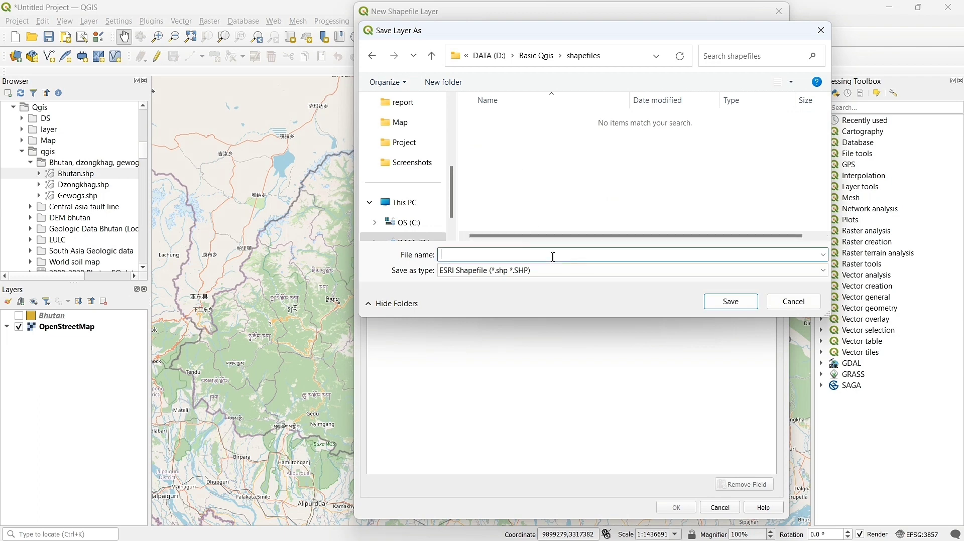
type("Bhutan")
left_click(731, 304)
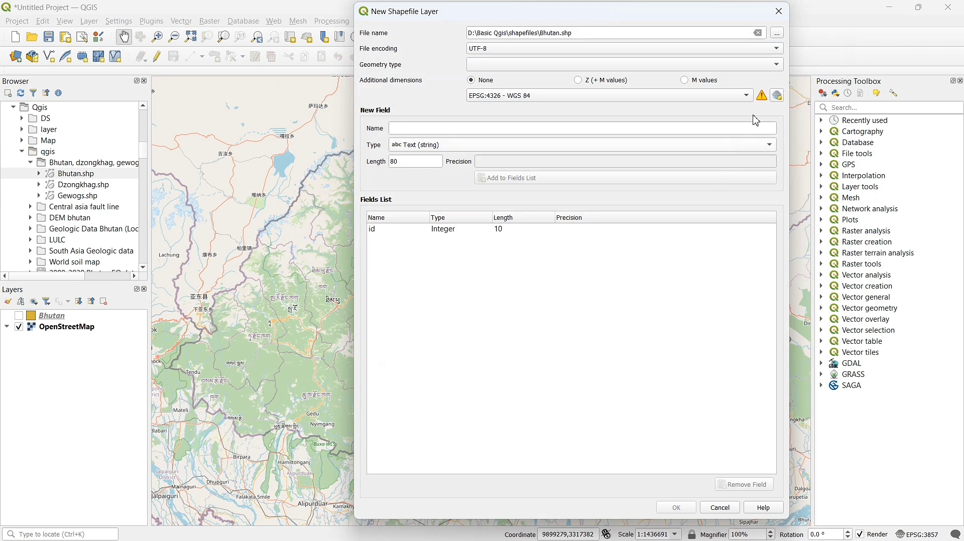
Set the new shapefile's geometry type to Polygon and its CRS to EPSG:5266 - DRUKREF 03 / Bhutan National Grid.
left_click(779, 66)
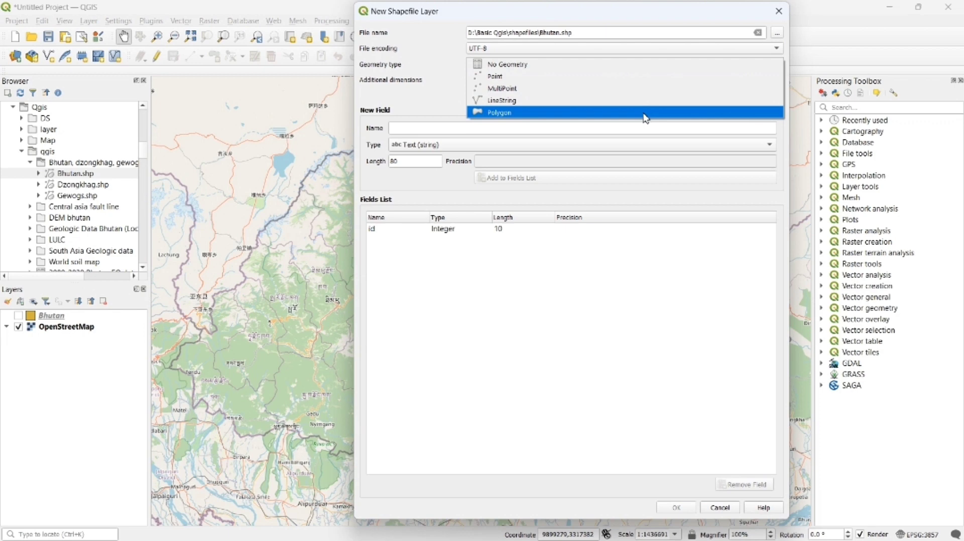
left_click(646, 119)
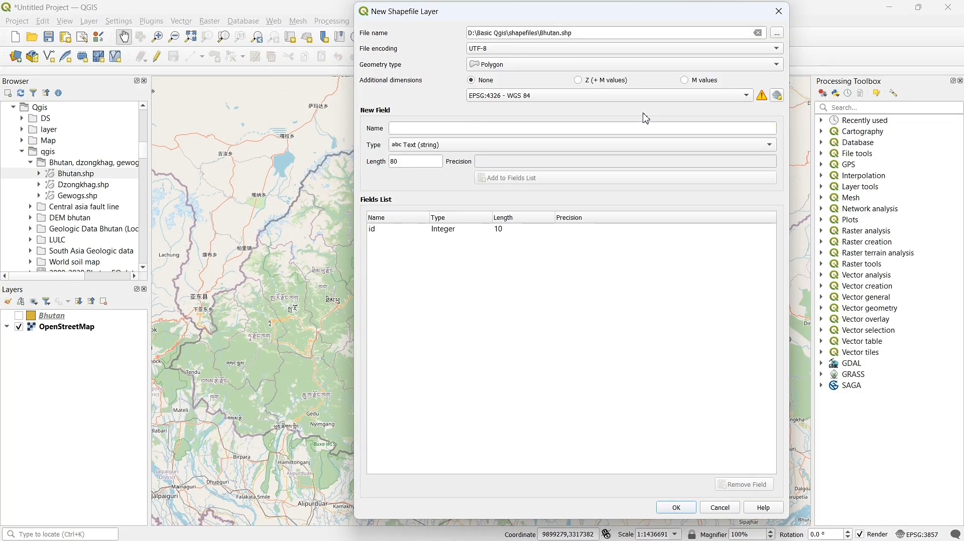
left_click(778, 97)
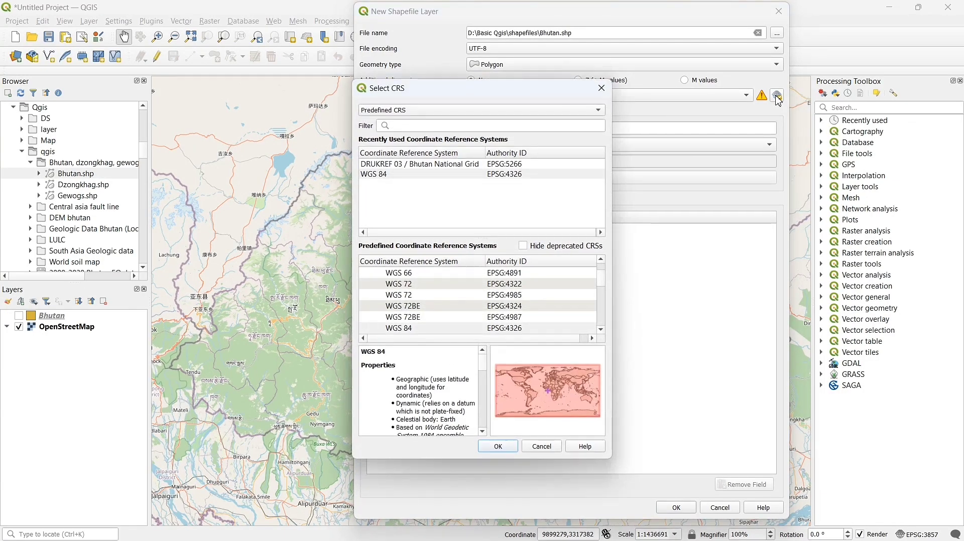
left_click(519, 170)
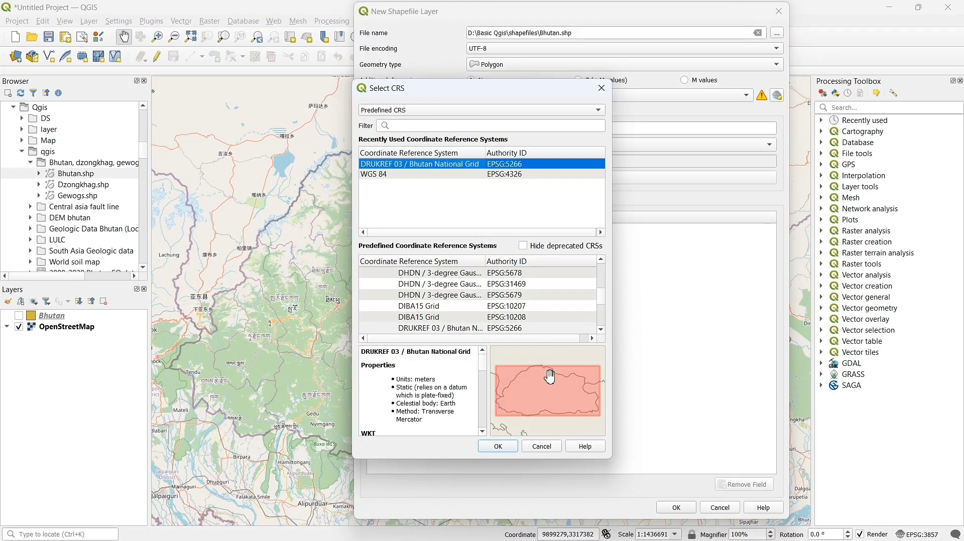
left_click(508, 446)
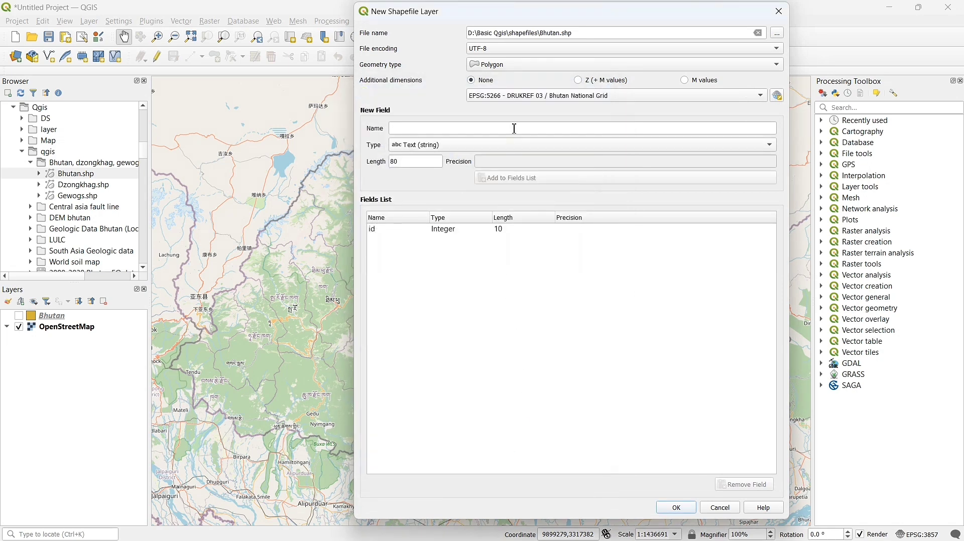
Add a Text (string) field called Name with length 80 to the new shapefile's fields list.
left_click(515, 128)
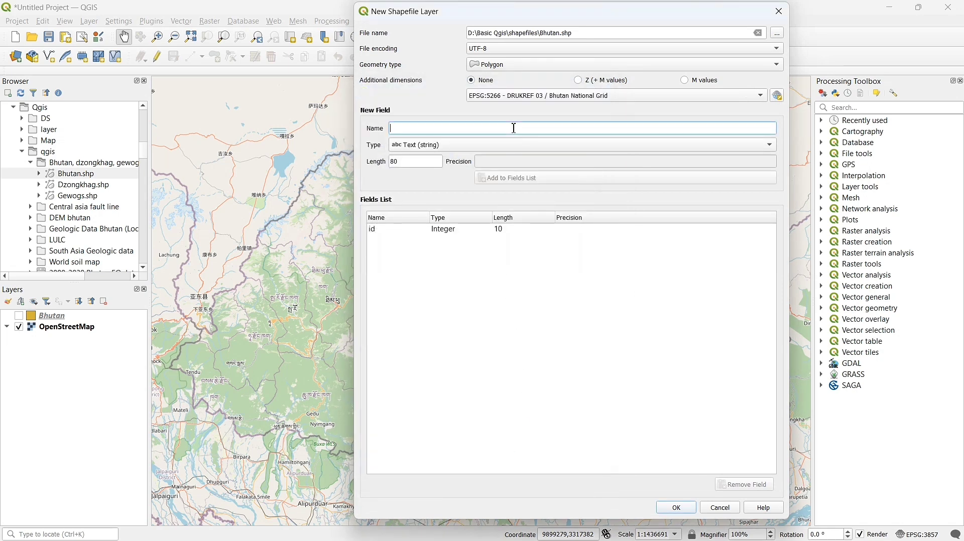
type("Name")
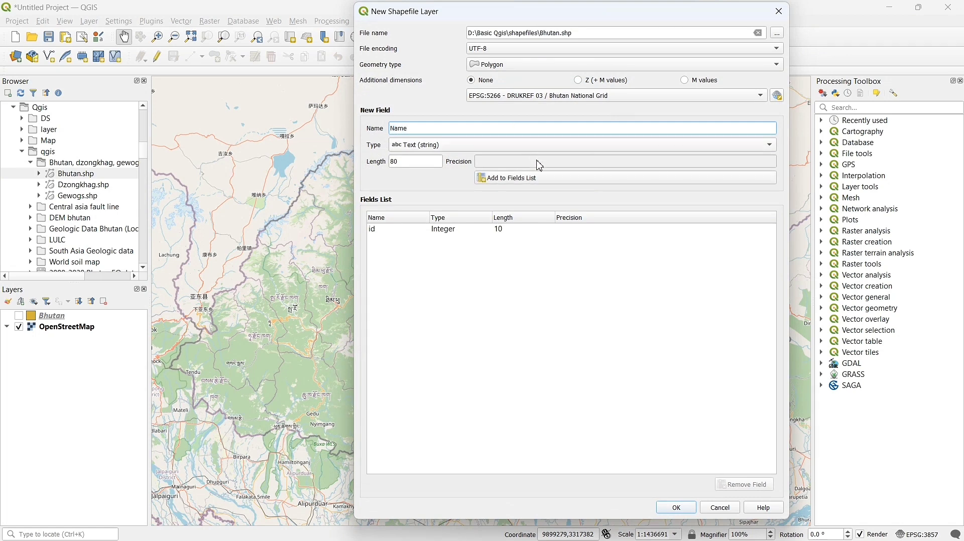
left_click(510, 148)
left_click(513, 151)
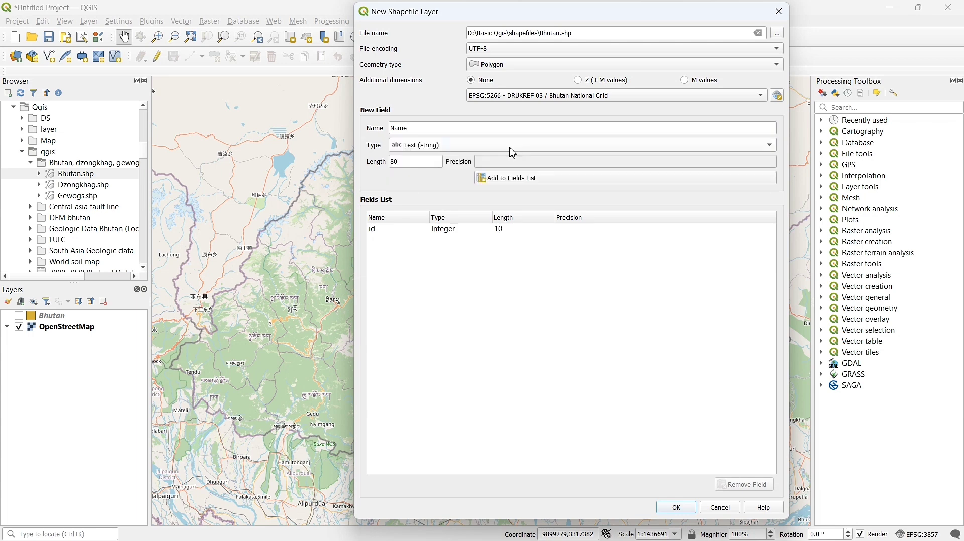
left_click(527, 182)
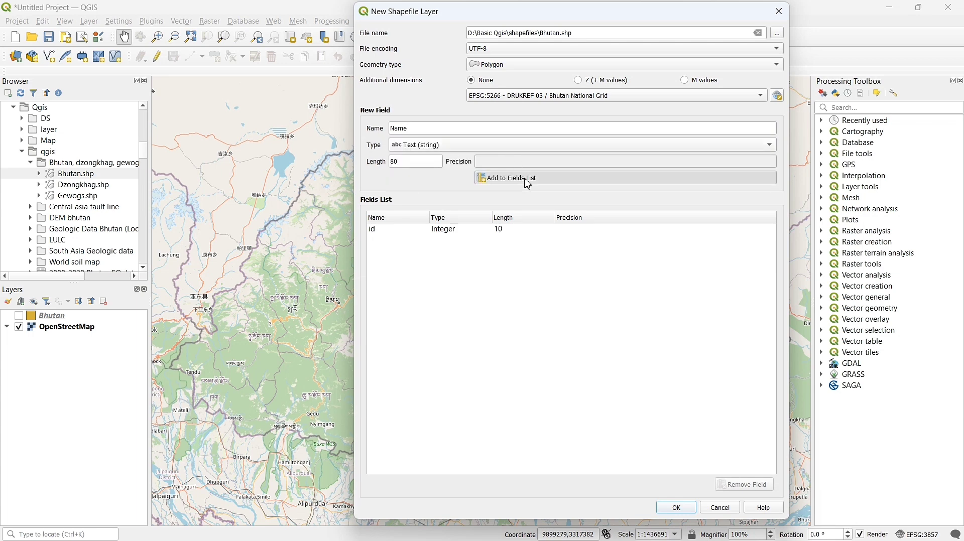
Remove the default id field from the fields list and create the Bhutan shapefile layer.
left_click(509, 231)
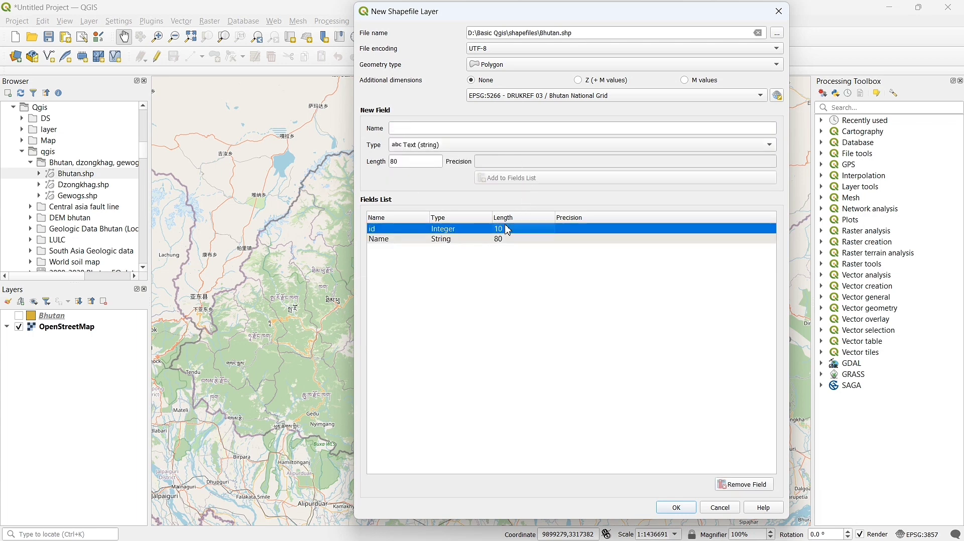
left_click(738, 485)
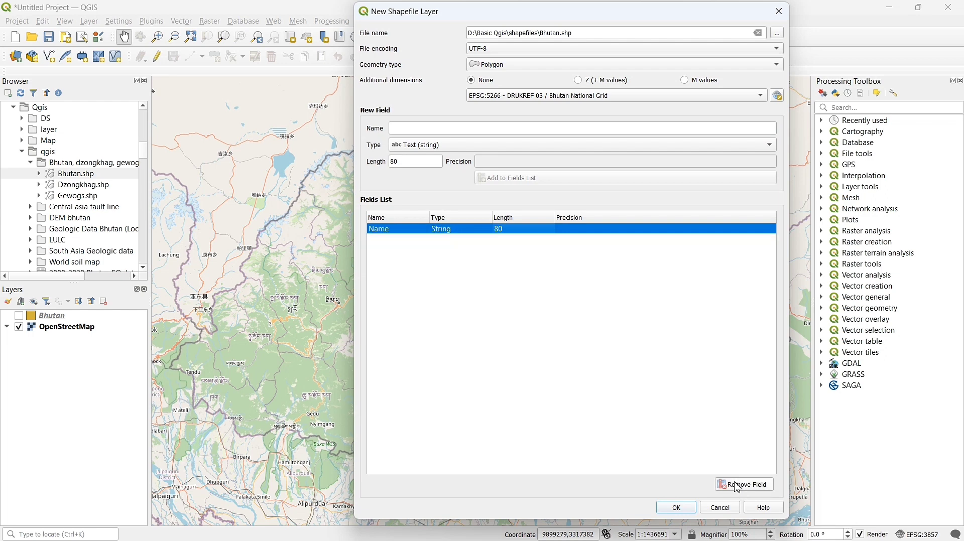
left_click(676, 508)
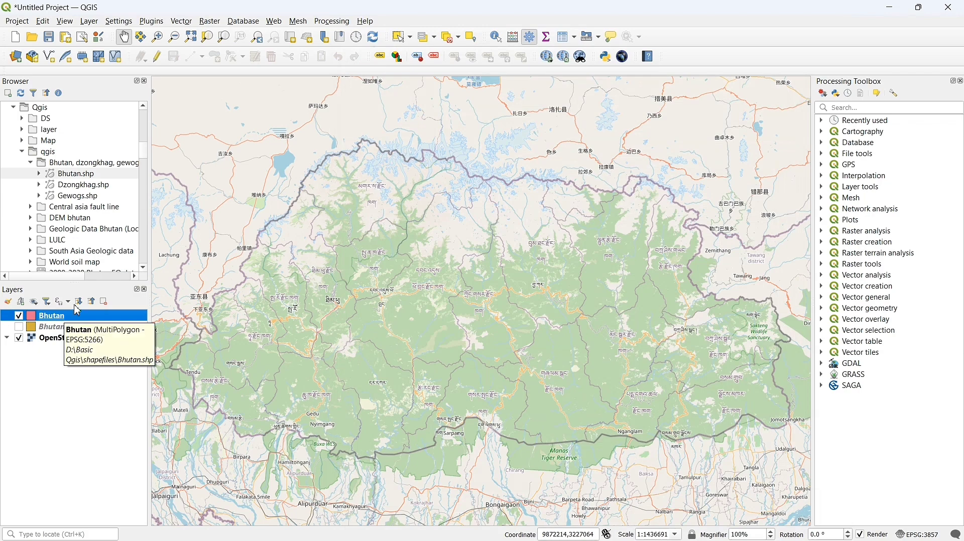
Enable editing on the new Bhutan layer and trace a polygon clockwise around the country's border on the basemap, starting at its western tip.
left_click(158, 59)
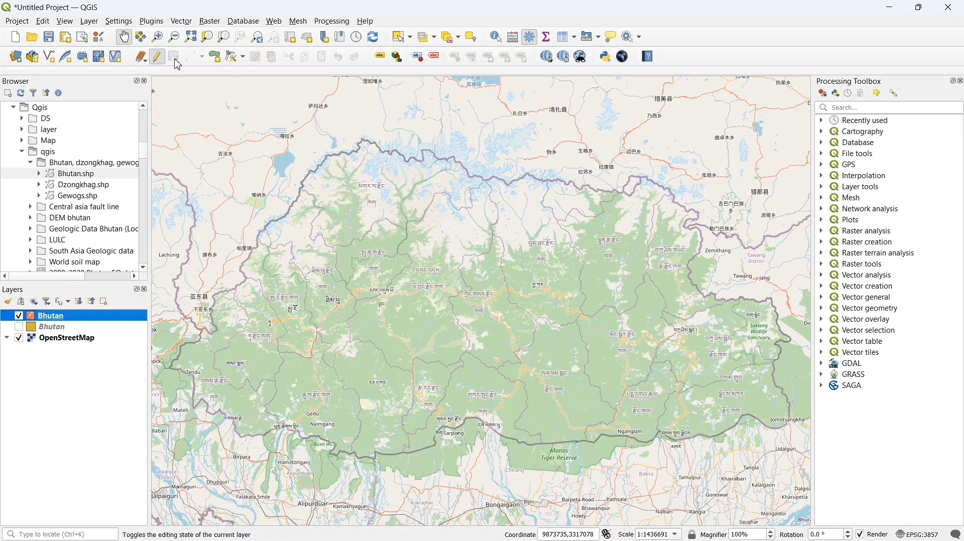
left_click(216, 58)
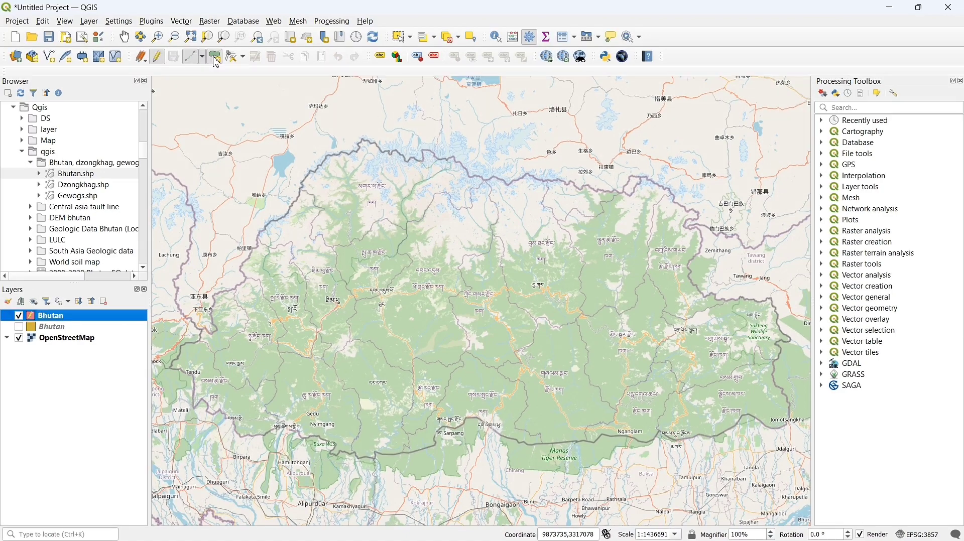
left_click(174, 373)
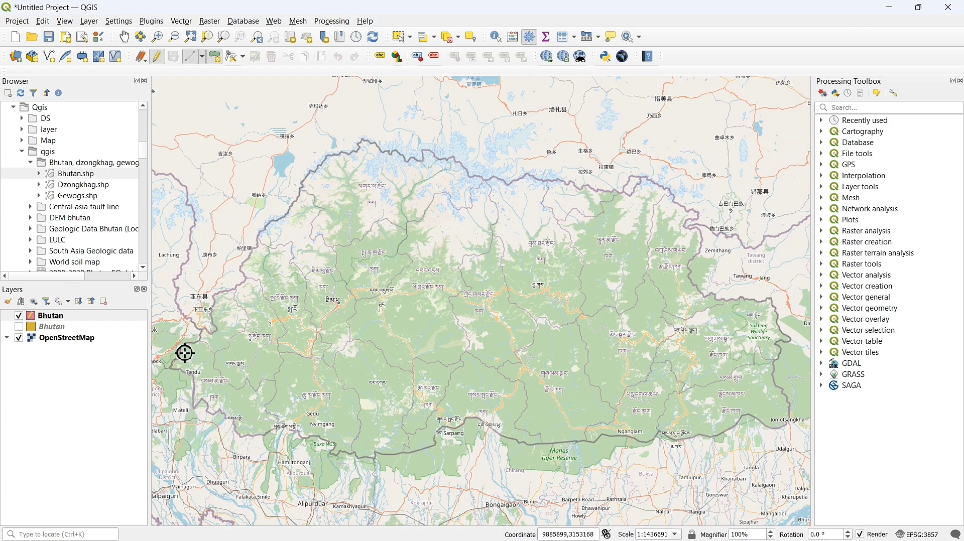
scroll(184, 354, "up", 3)
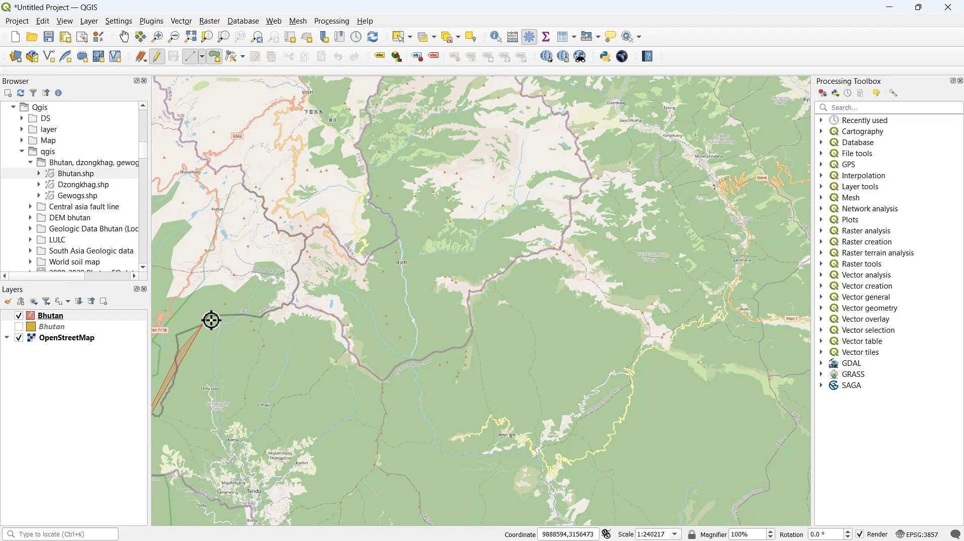
scroll(292, 309, "down", 4)
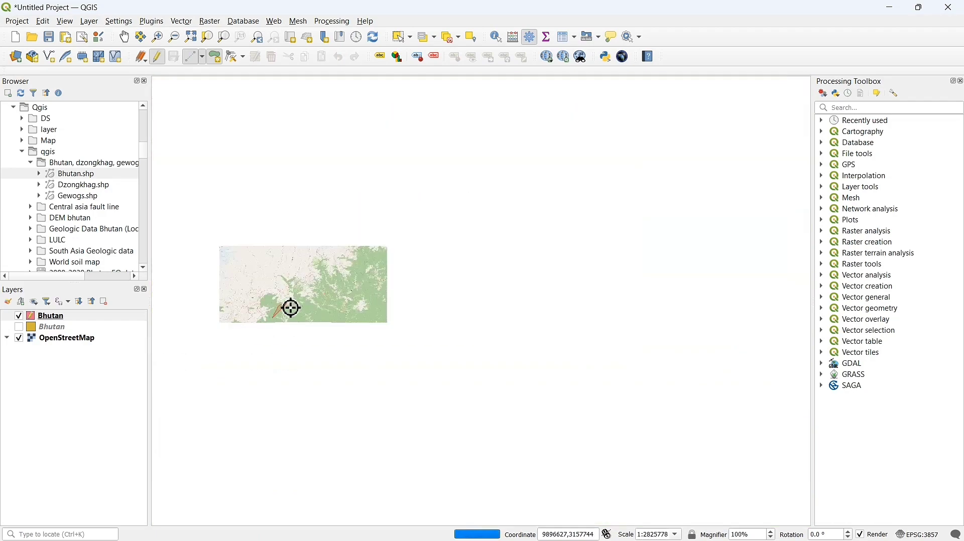
scroll(291, 308, "up", 1)
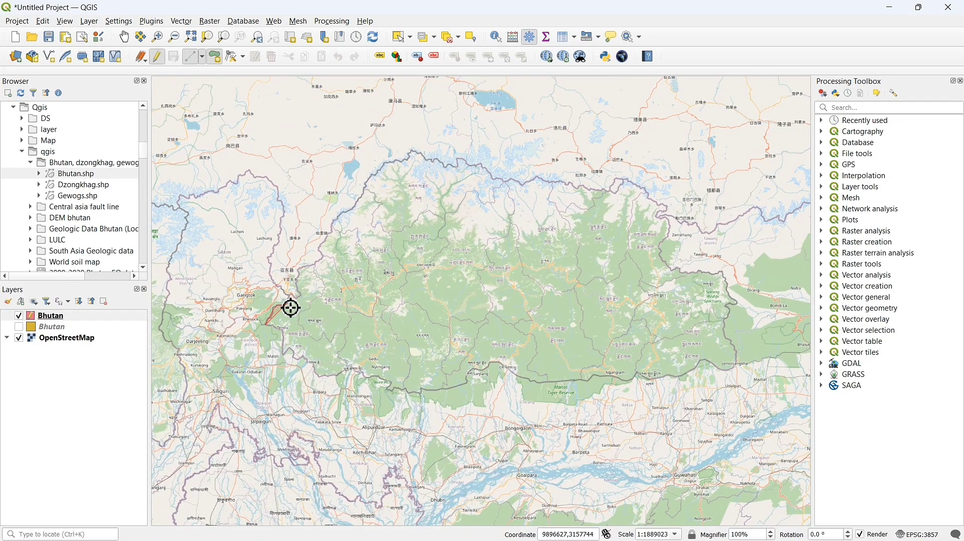
left_click(324, 260)
left_click(321, 251)
left_click(334, 232)
left_click(345, 215)
left_click(353, 209)
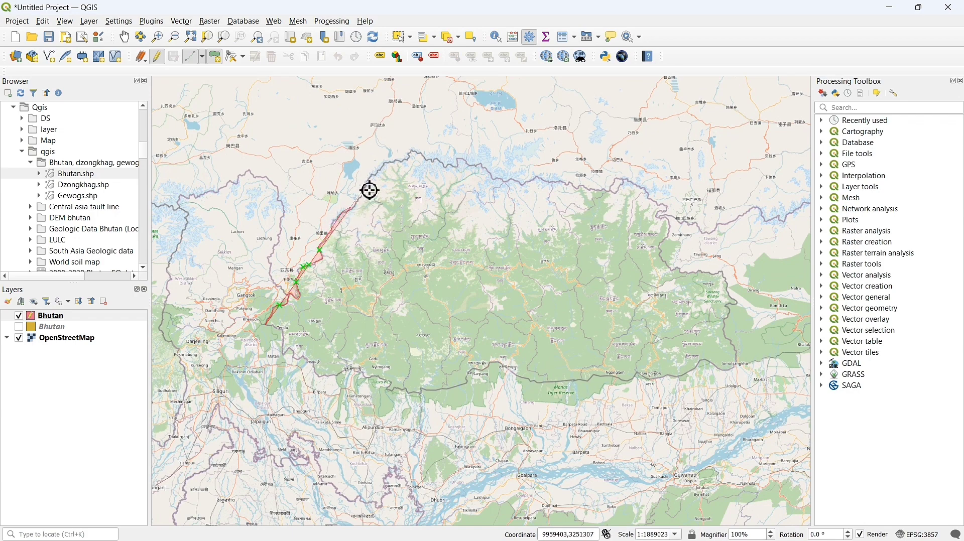
left_click(369, 190)
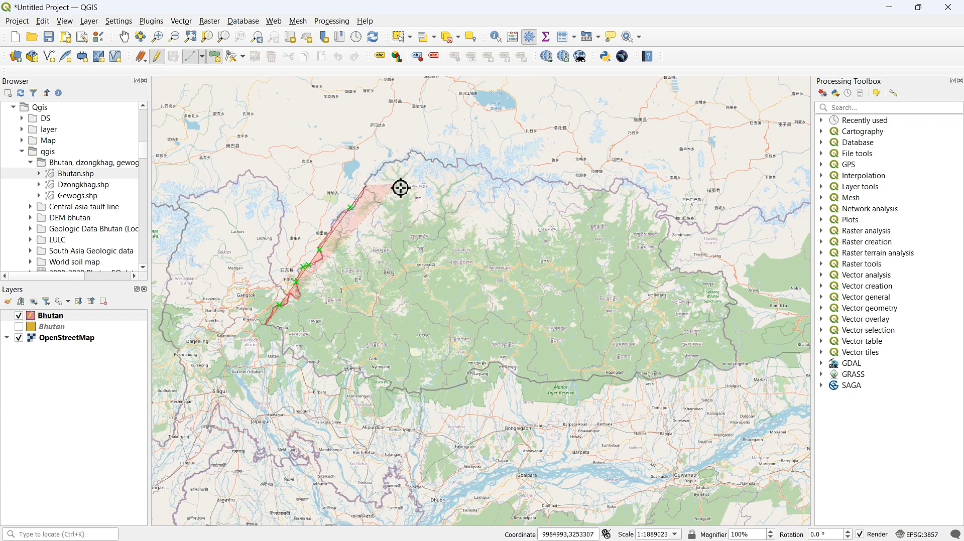
left_click(363, 160)
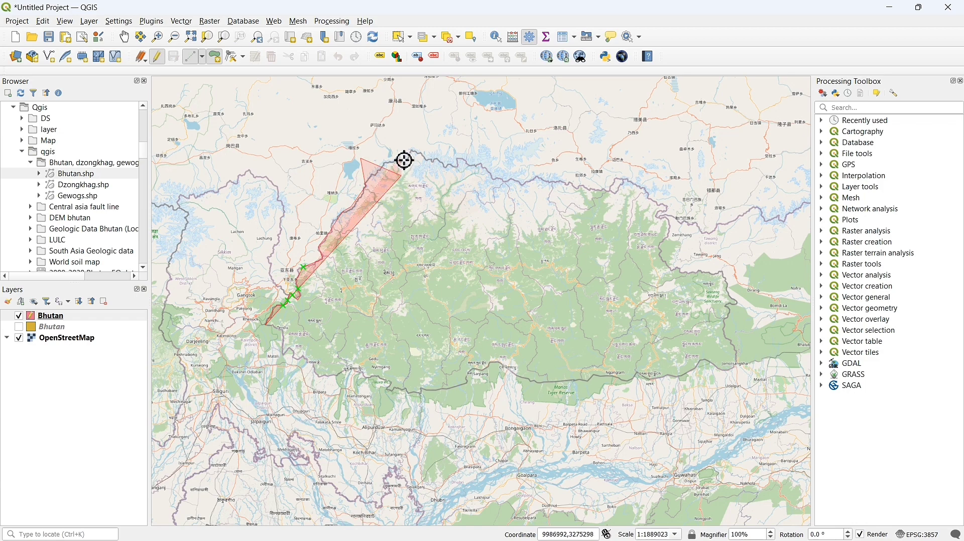
left_click(404, 160)
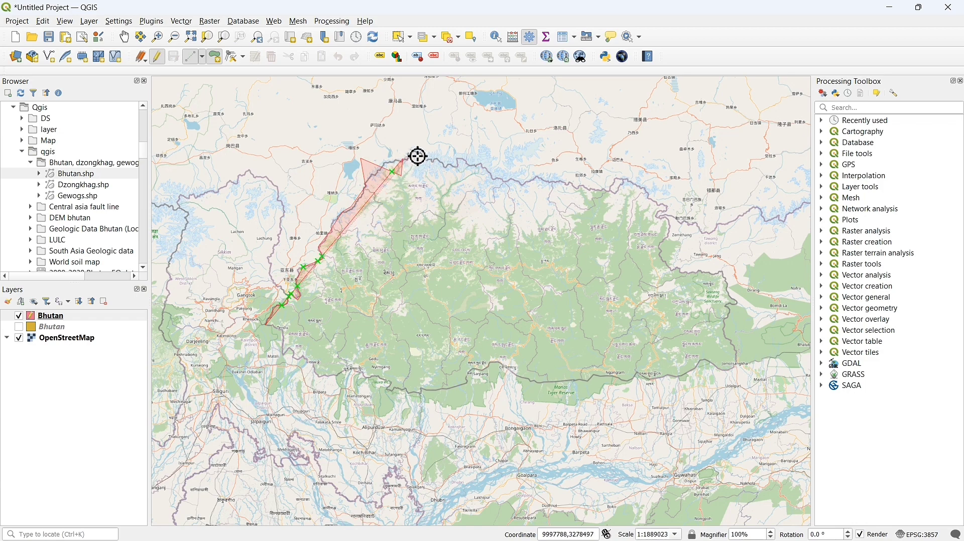
left_click(415, 153)
left_click(458, 164)
left_click(616, 192)
left_click(666, 208)
left_click(724, 273)
left_click(724, 332)
left_click(738, 360)
left_click(545, 386)
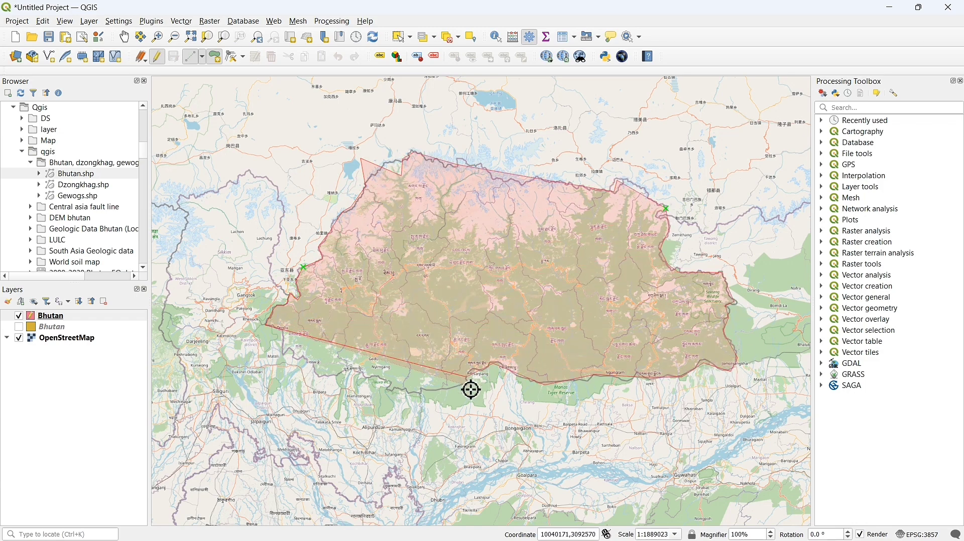
left_click(467, 386)
left_click(421, 393)
left_click(390, 388)
left_click(348, 371)
left_click(316, 376)
left_click(294, 354)
left_click(283, 353)
left_click(283, 329)
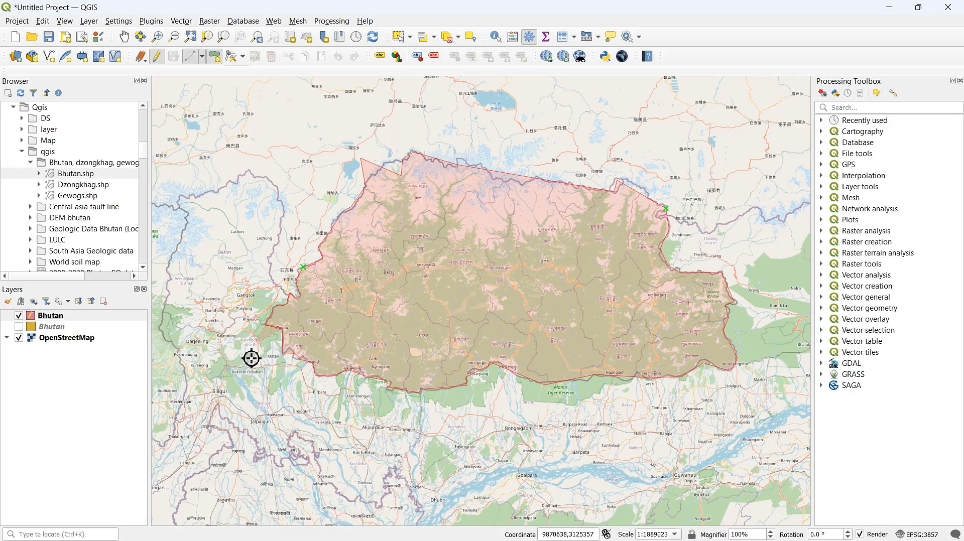
Finish the border polygon with the Name attribute Bhutan, then stop editing and save the layer's changes.
right_click(241, 362)
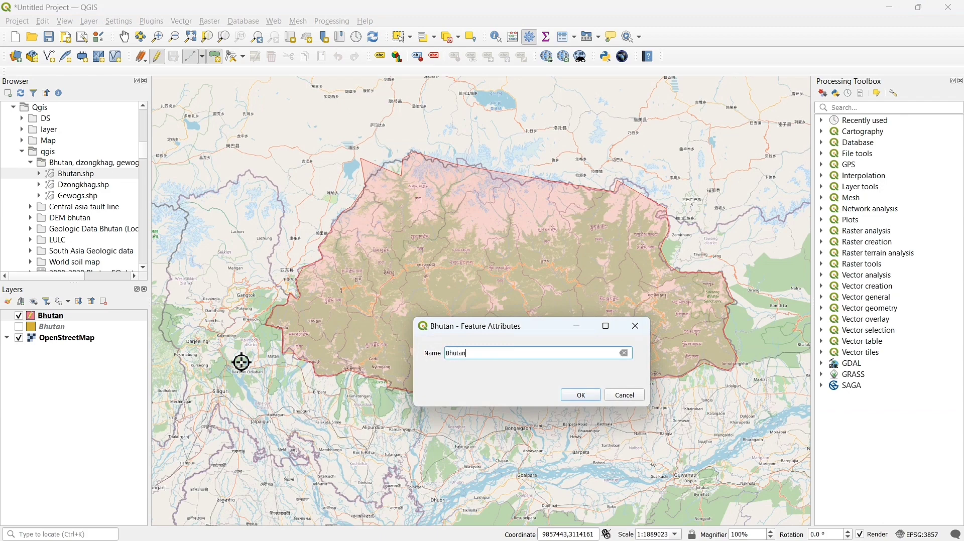
left_click(580, 396)
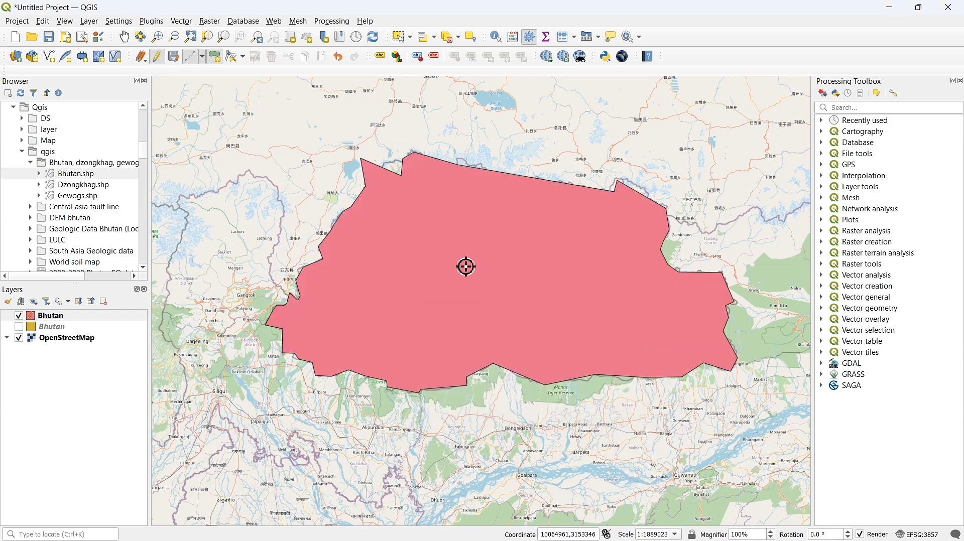
left_click(157, 56)
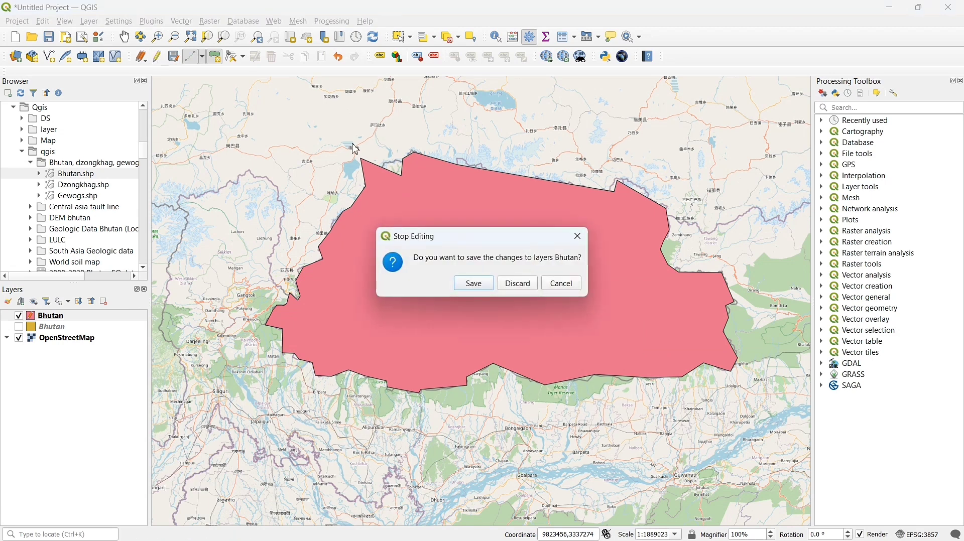
left_click(474, 283)
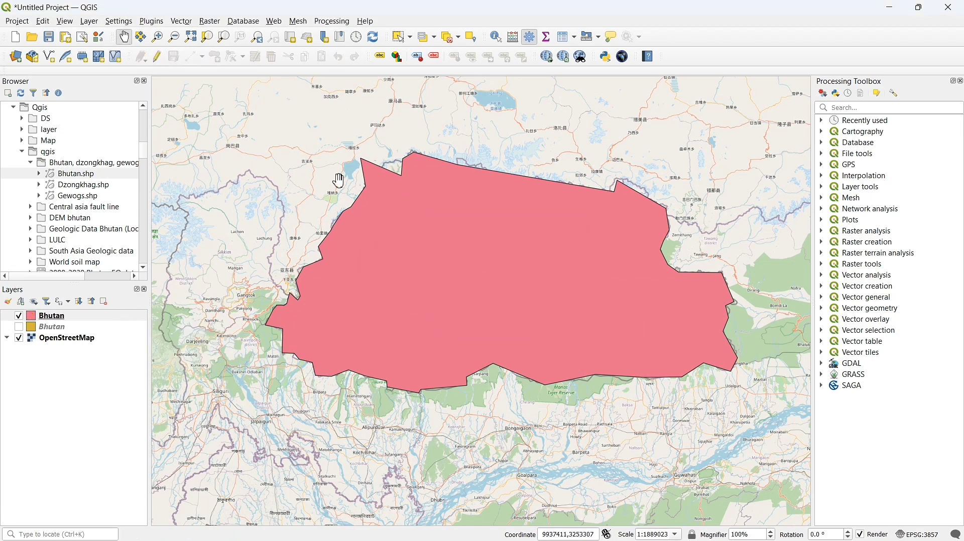
Style the newly digitized Bhutan layer with the outline blue symbol so that only its border is drawn.
left_click(136, 321)
double_click(136, 320)
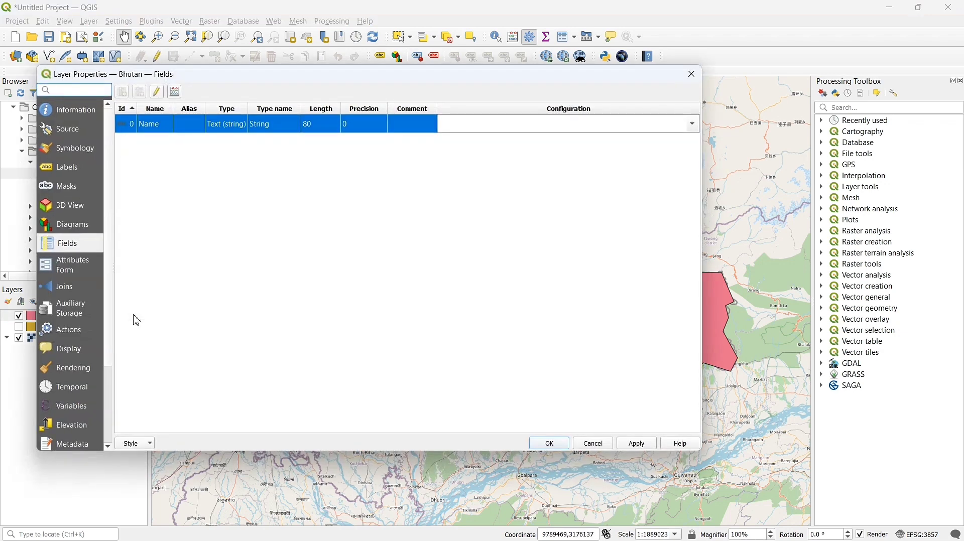
left_click(93, 149)
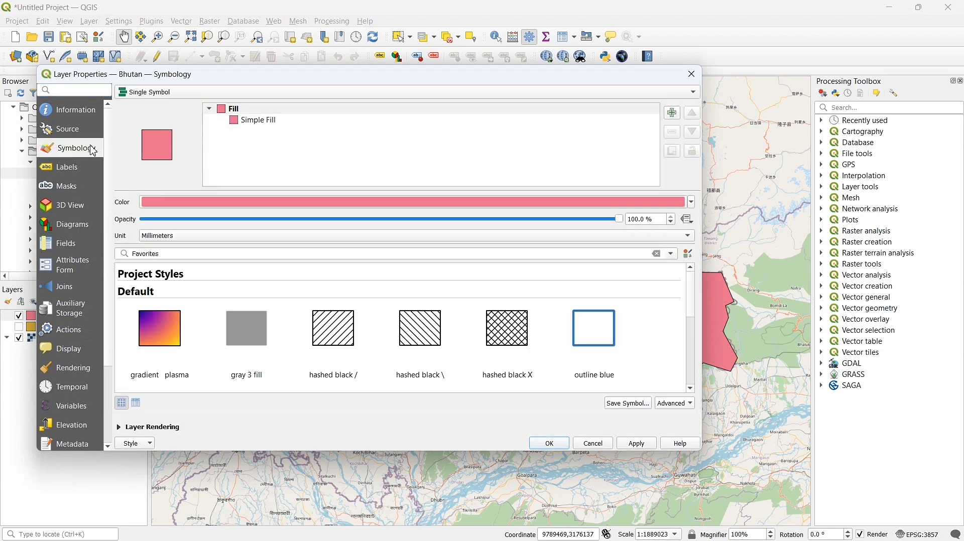
left_click(588, 329)
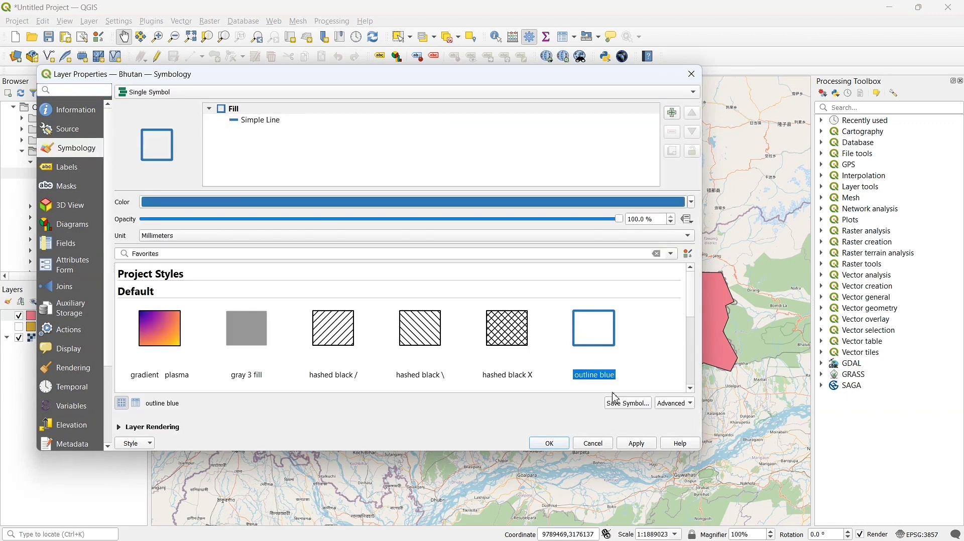
left_click(643, 445)
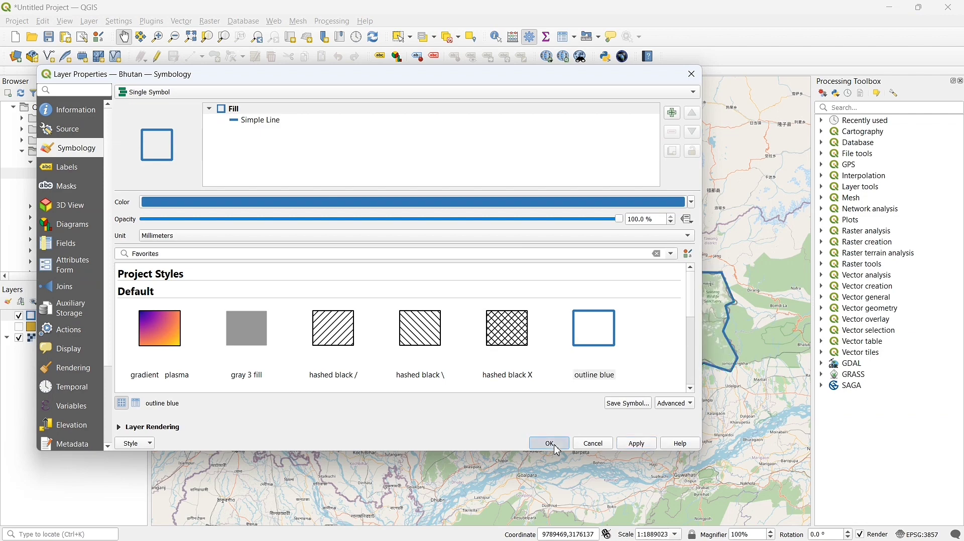
left_click(549, 444)
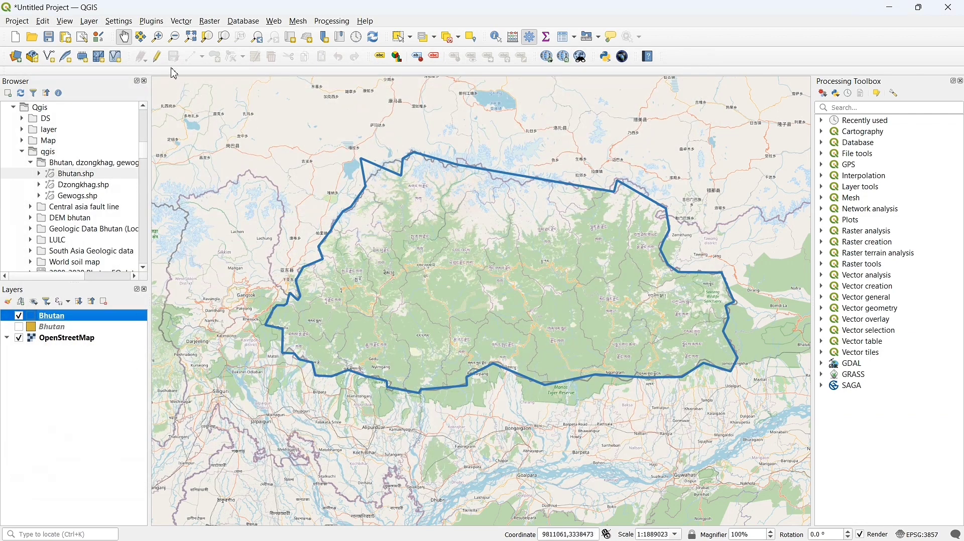
Enable editing on the digitized Bhutan layer and move the misplaced northwestern vertices onto the country's border.
left_click(158, 57)
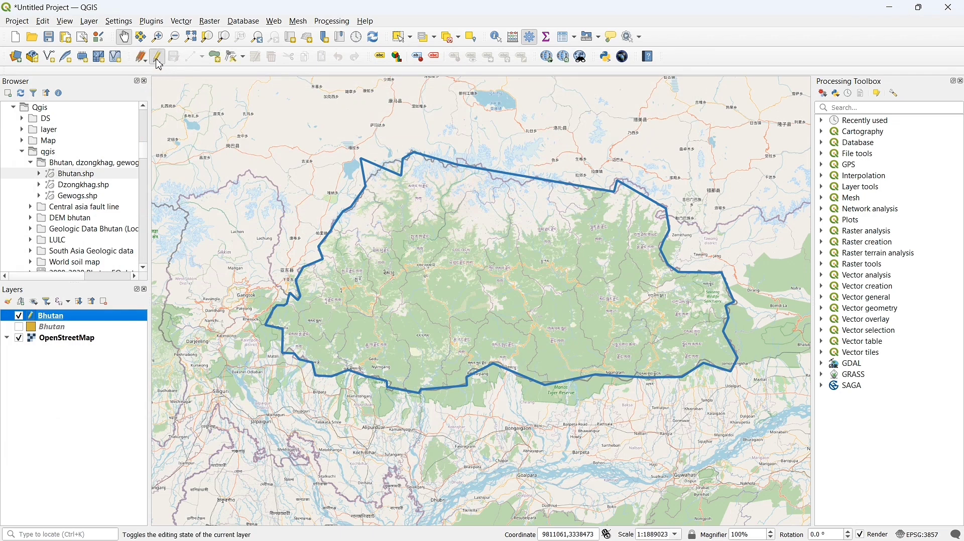
left_click(158, 58)
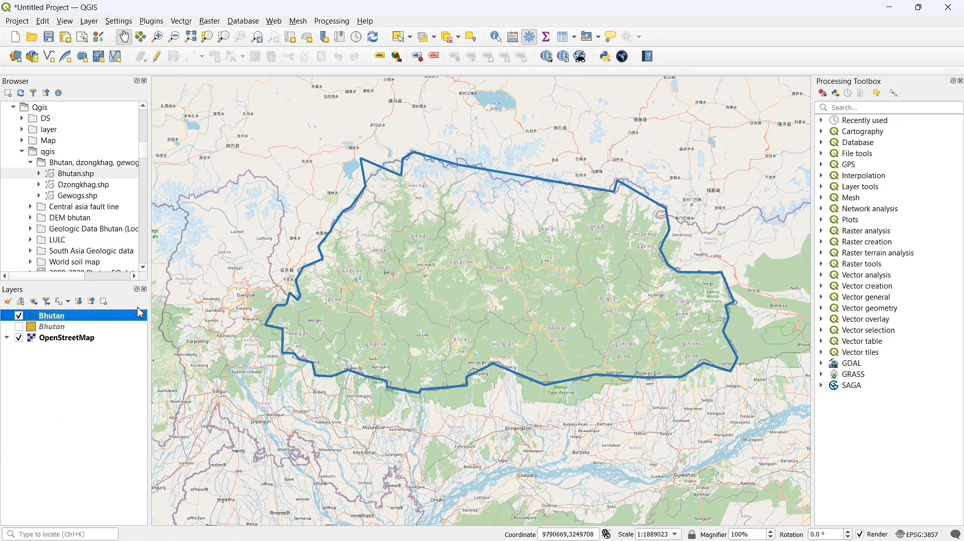
right_click(140, 320)
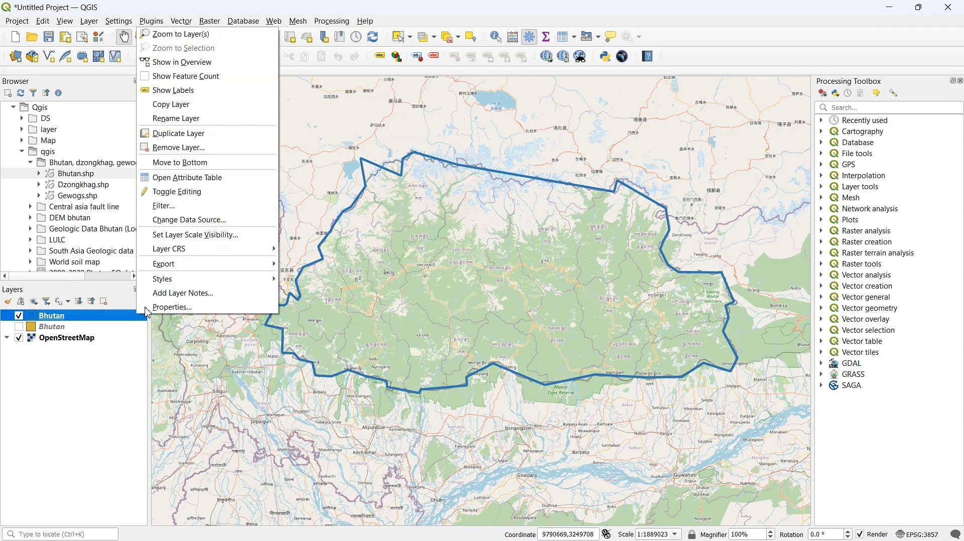
left_click(202, 194)
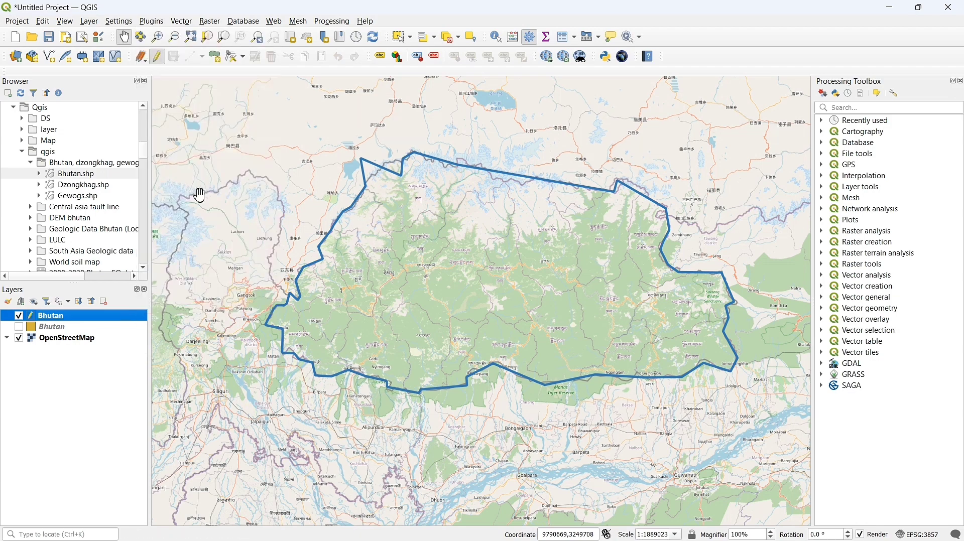
left_click(235, 57)
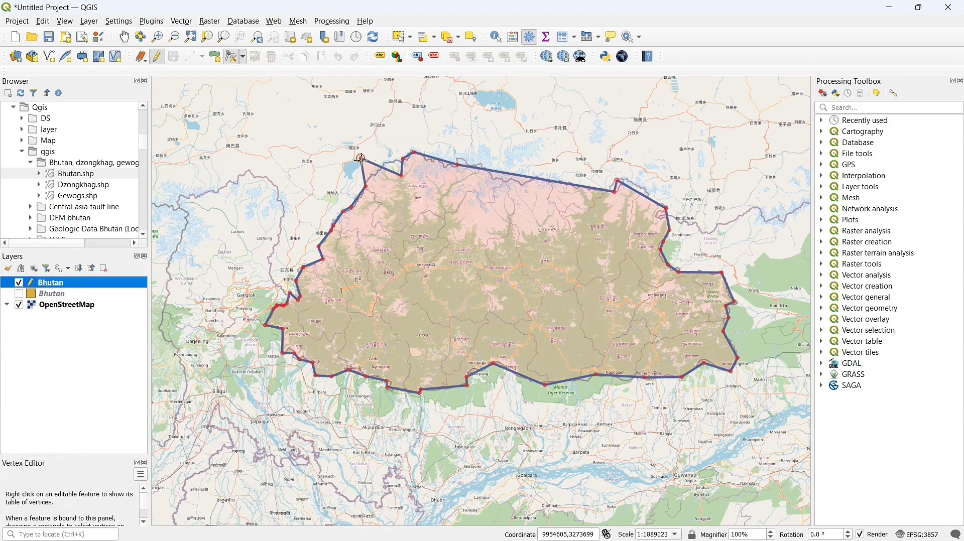
left_click(362, 159)
left_click(362, 159)
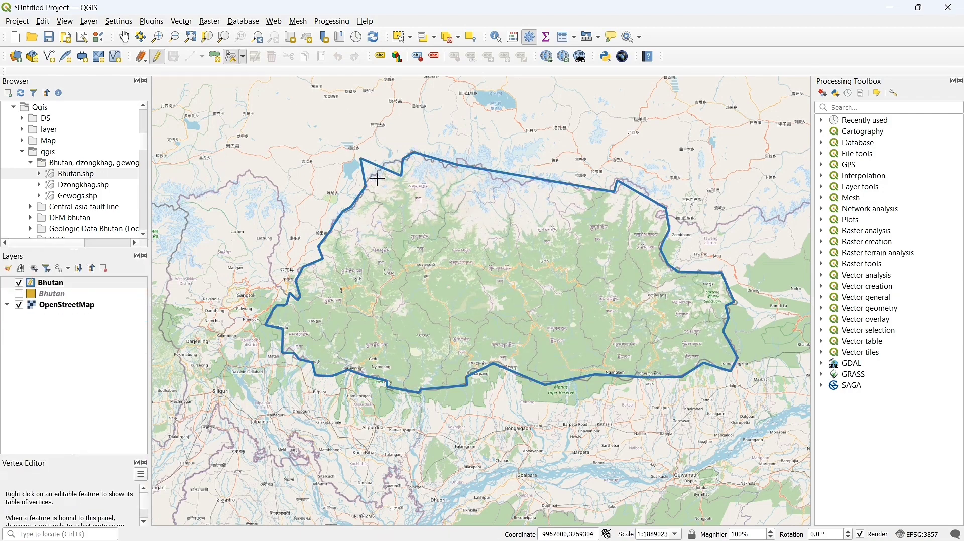
left_click(375, 176)
mouse_move(403, 176)
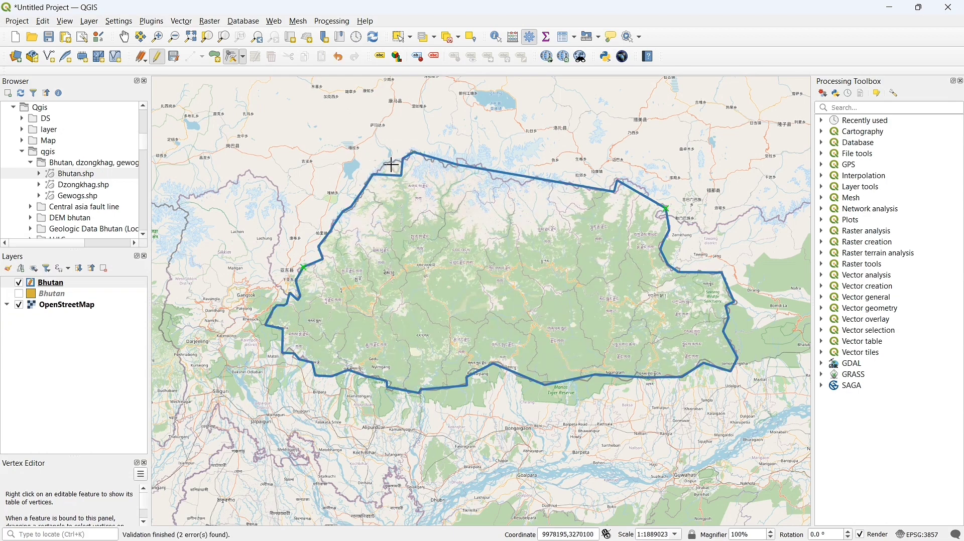
left_click(390, 164)
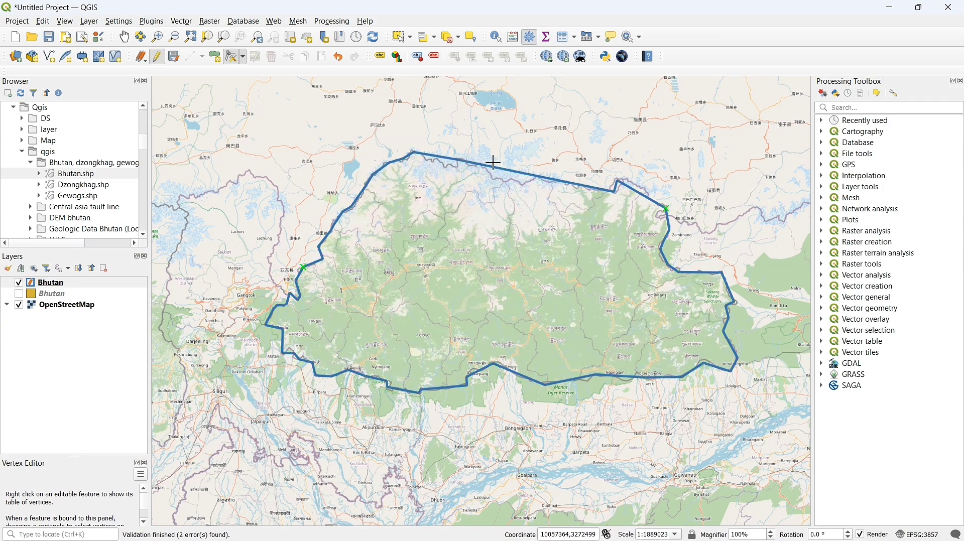
Reshape the polygon's northern edge to follow the basemap border more closely, then stop editing and save the layer's changes.
left_click(537, 177)
left_click(495, 178)
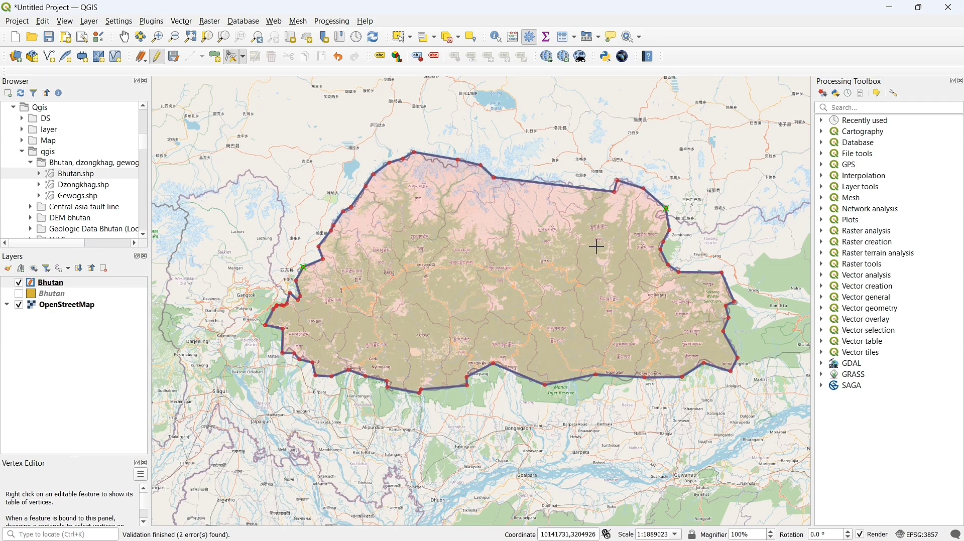
right_click(597, 246)
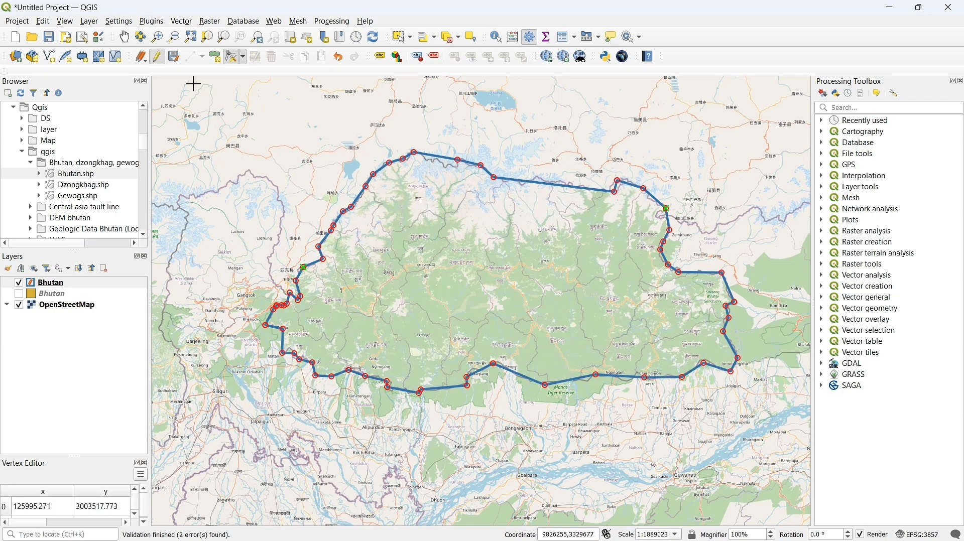
left_click(158, 57)
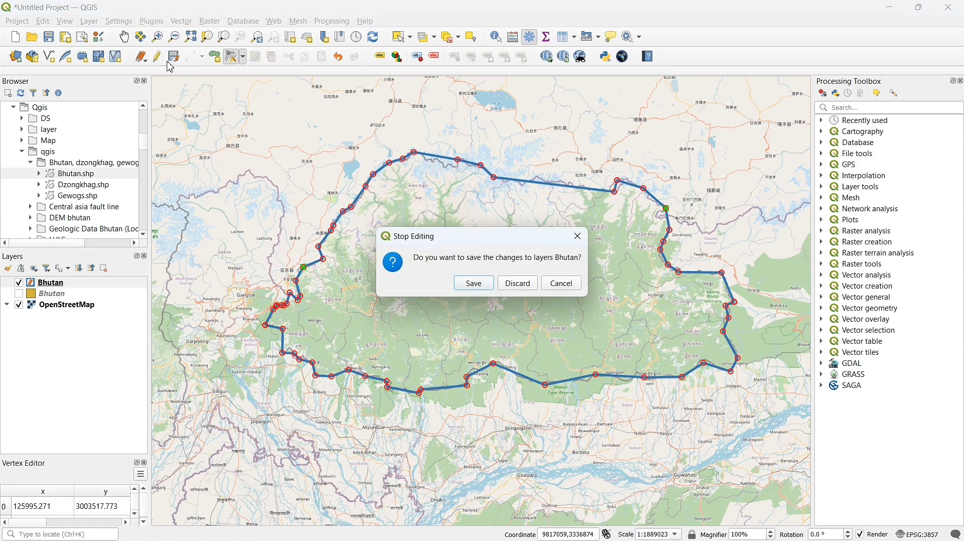
left_click(472, 282)
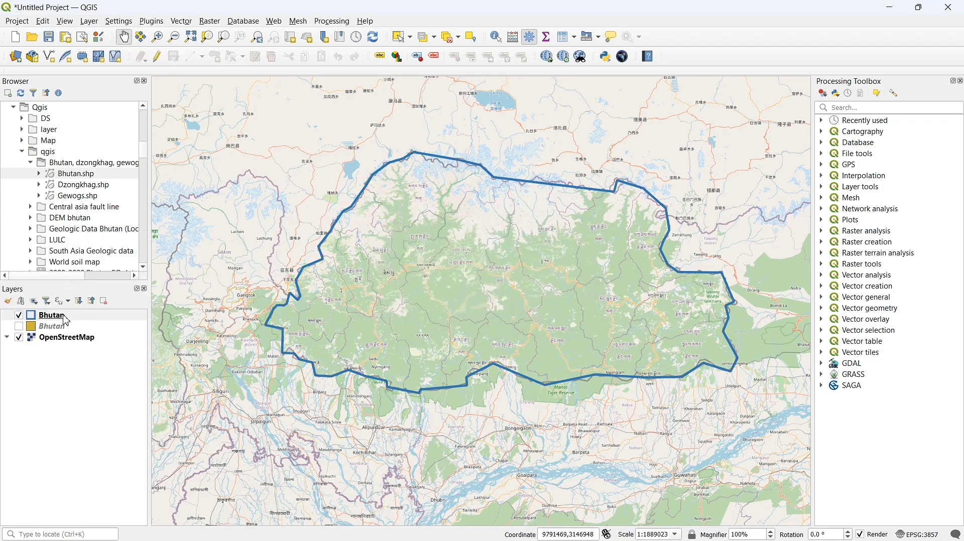
Remove the digitized Bhutan layer with the original Bhutan layer turned back on, and add Dzongkhag.shp to the map.
left_click(80, 322)
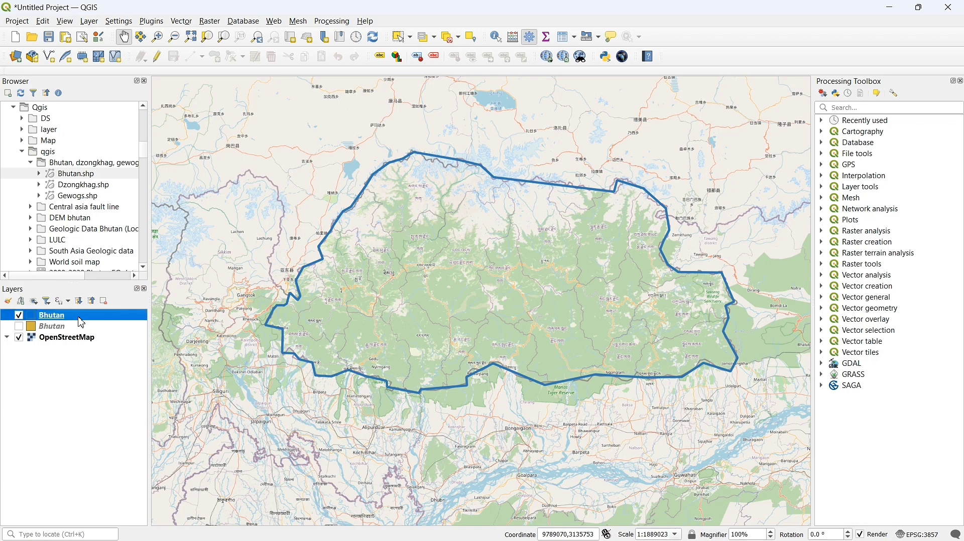
left_click(19, 327)
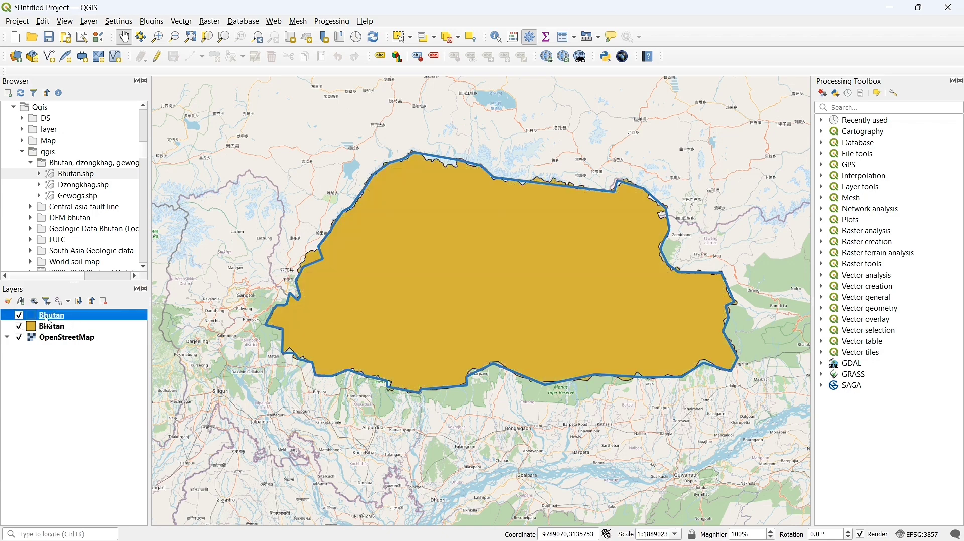
left_click(104, 301)
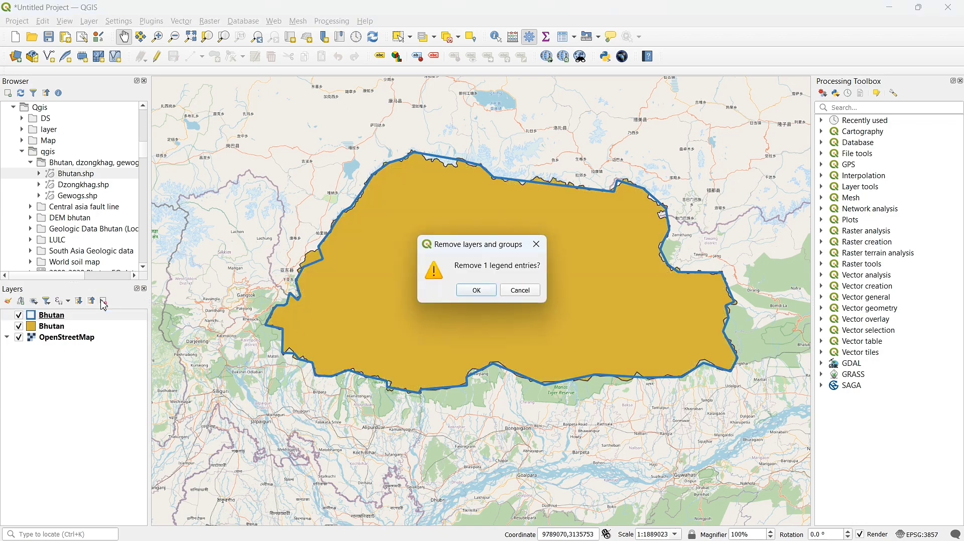
left_click(477, 290)
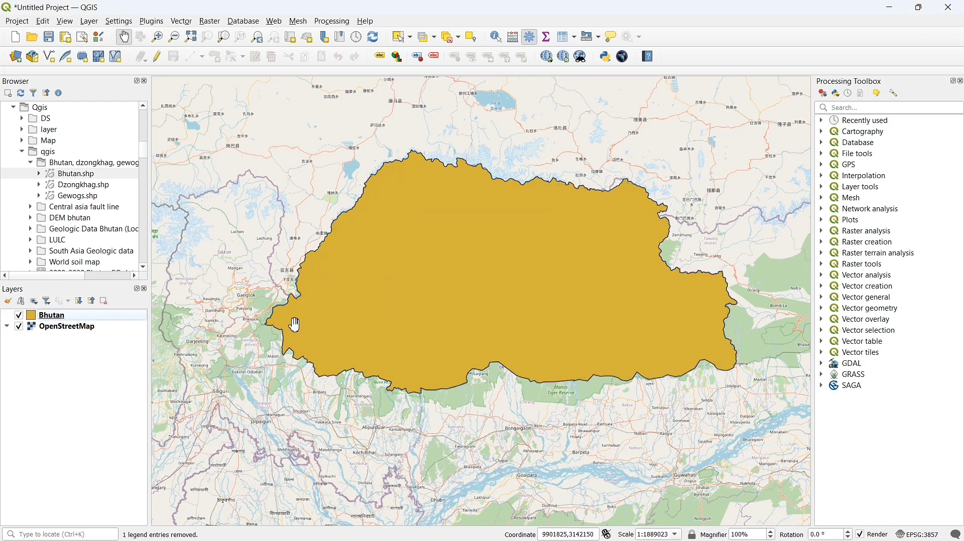
left_click(86, 186)
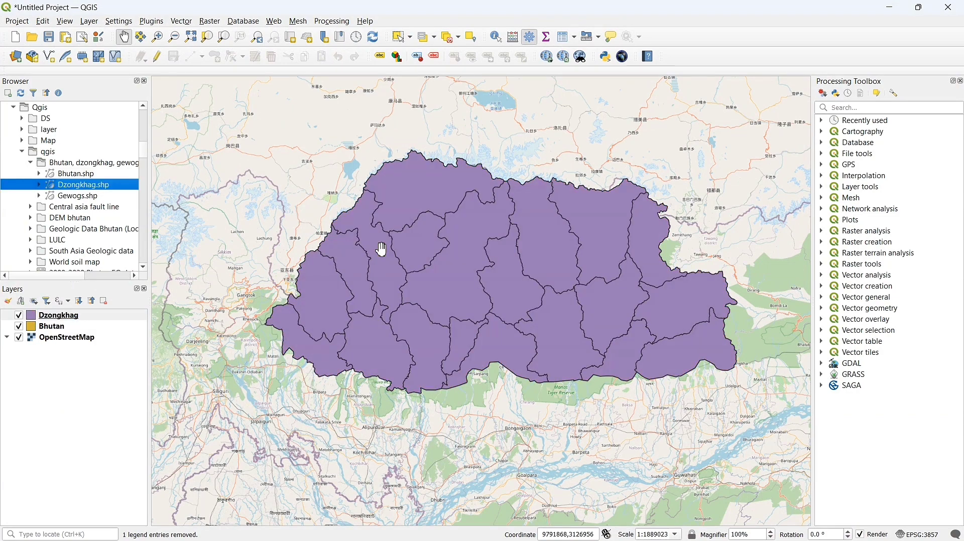
Style the original Bhutan layer with the outline blue symbol and change its color to black.
left_click(47, 328)
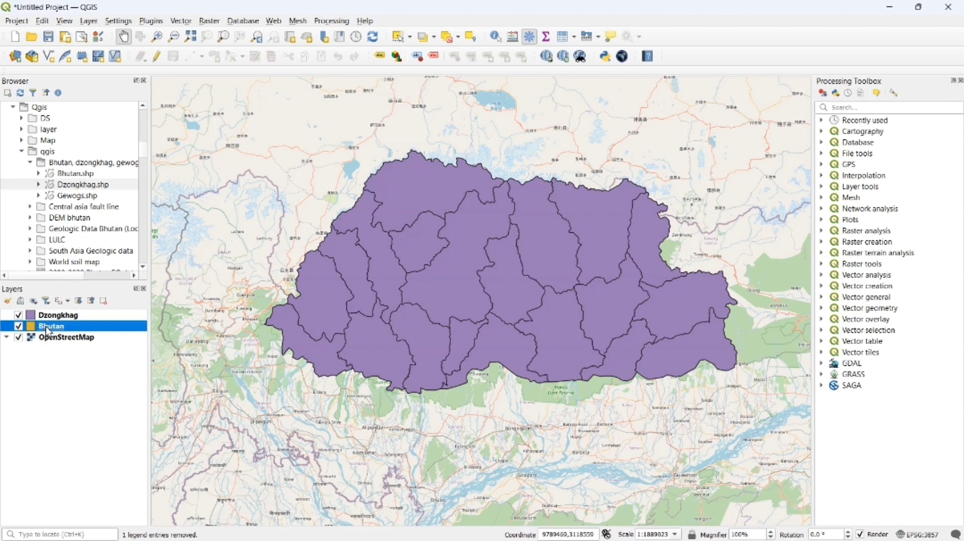
double_click(47, 328)
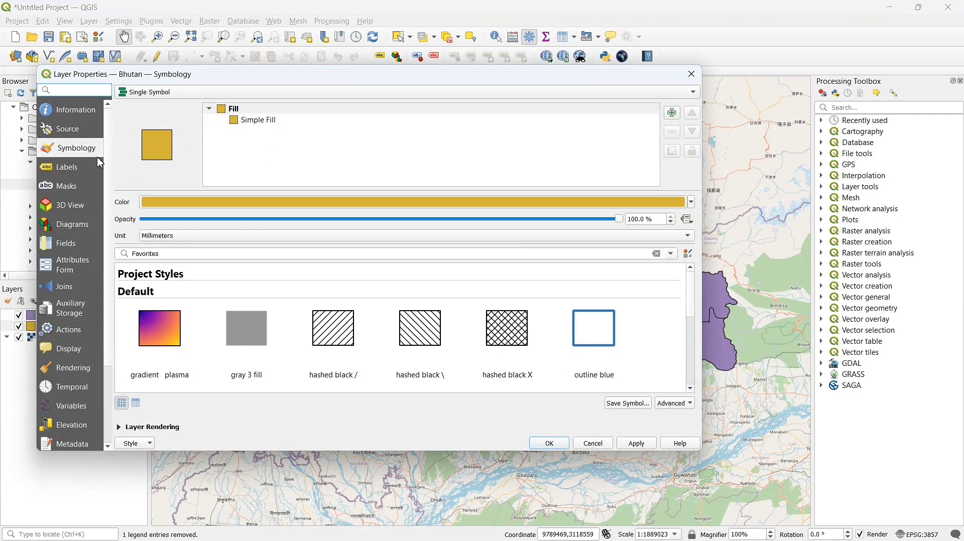
left_click(597, 341)
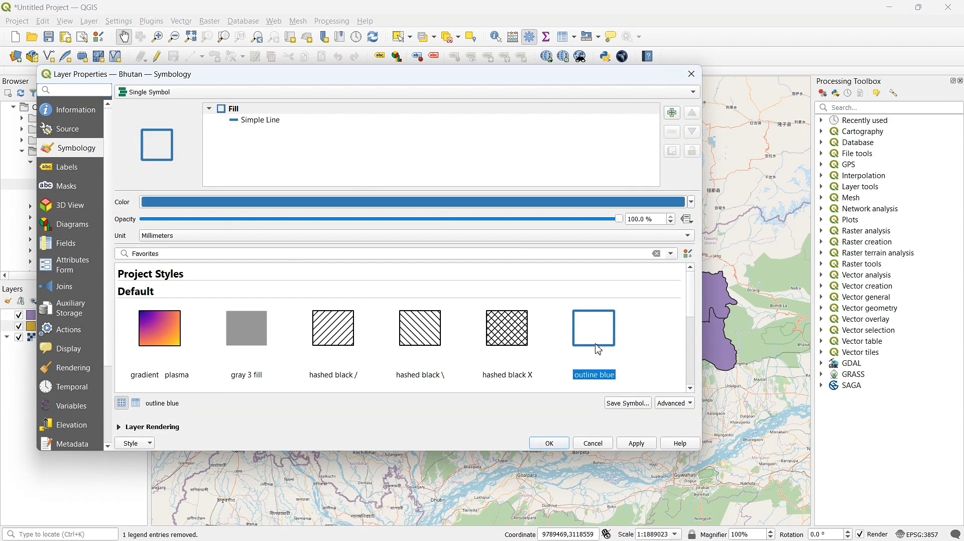
left_click(693, 203)
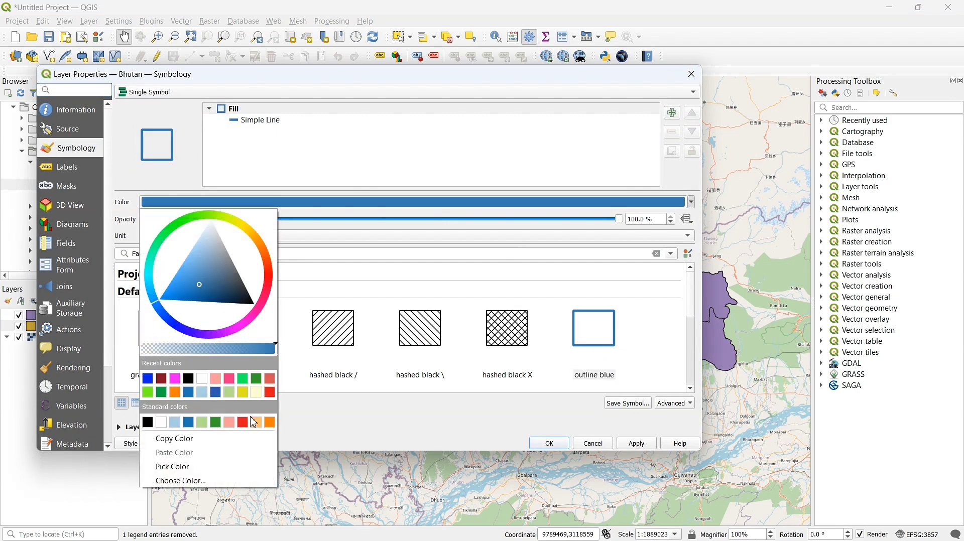
left_click(191, 381)
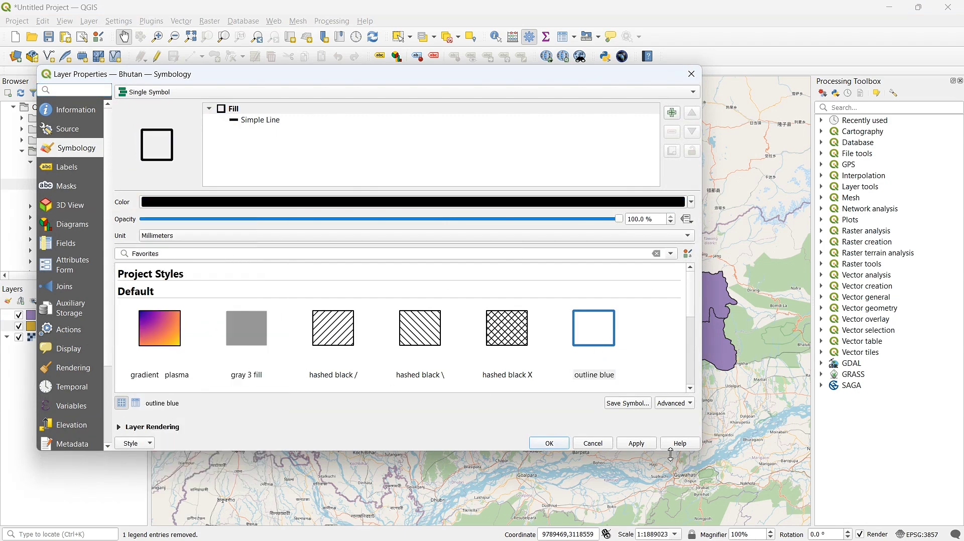
left_click(647, 444)
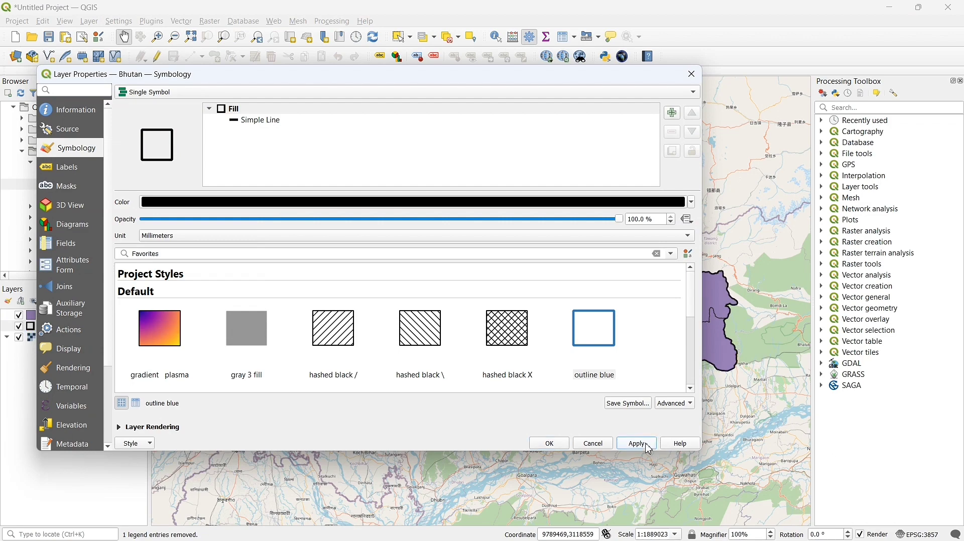
left_click(566, 445)
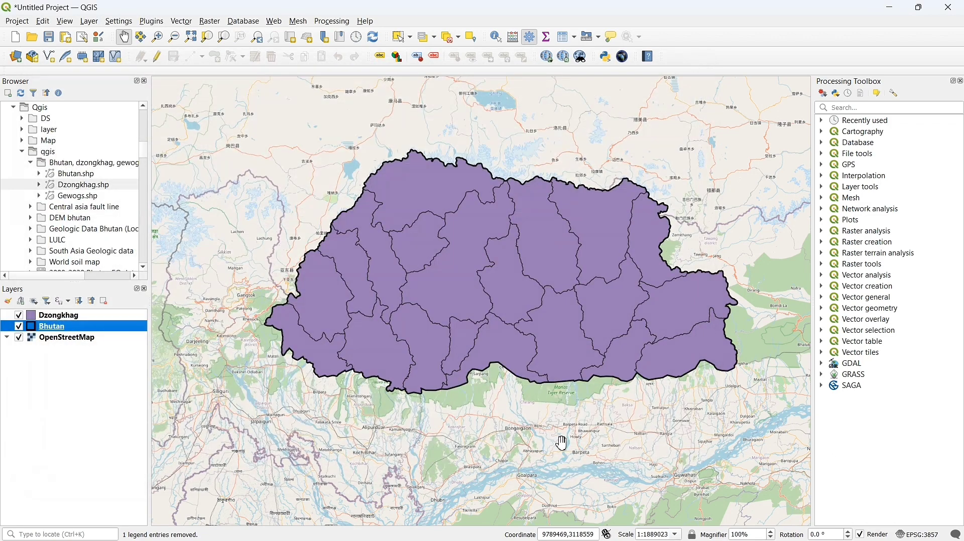
Set the Dzongkhag layer's symbology to Categorized by the DzgName field with random colors and classify all its values.
left_click(71, 315)
double_click(74, 319)
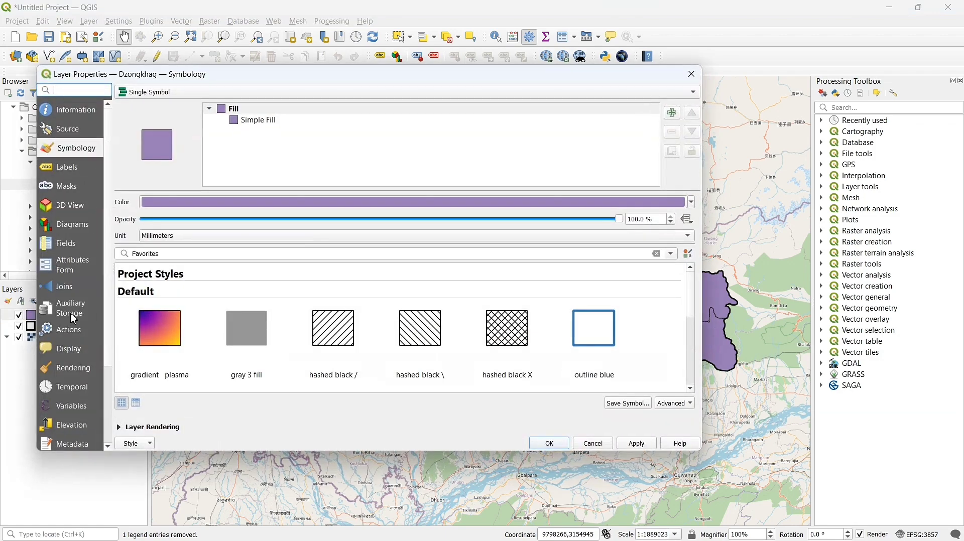
left_click(240, 94)
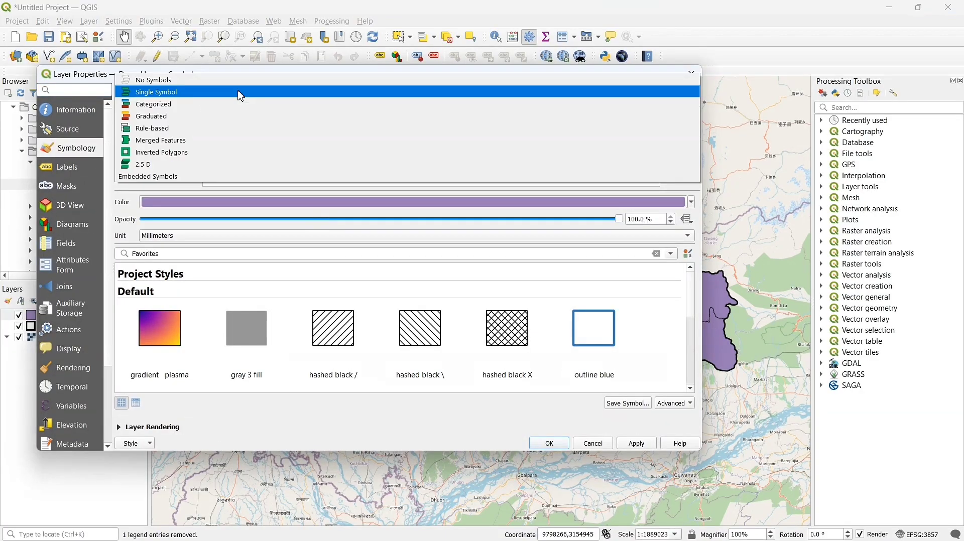
left_click(238, 105)
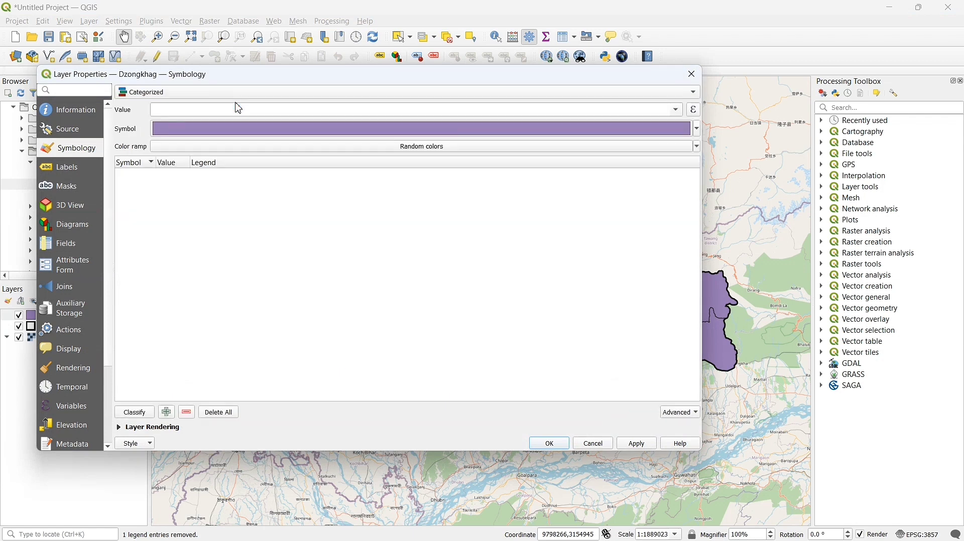
left_click(678, 111)
left_click(592, 124)
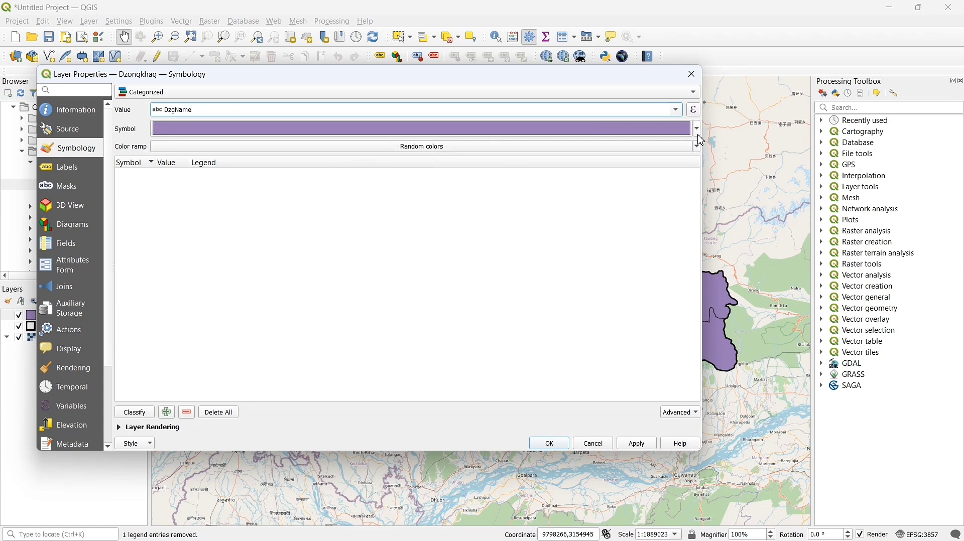
left_click(676, 130)
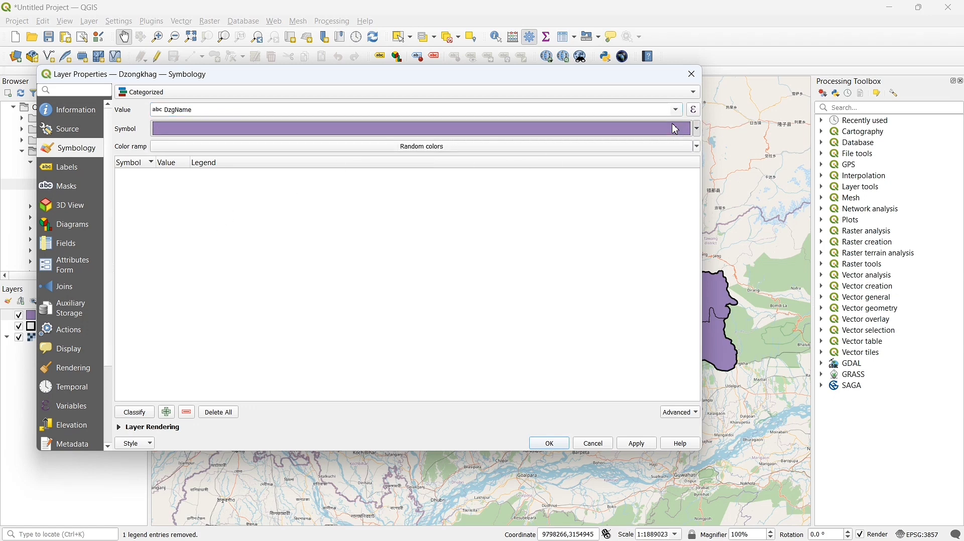
left_click(138, 416)
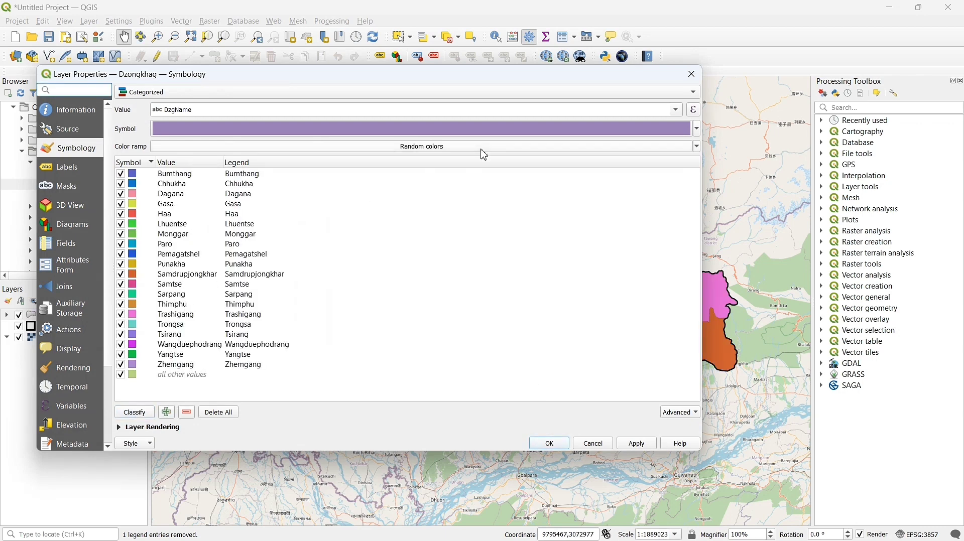
Apply the Spectral color ramp to the Dzongkhag categories and place the Dzongkhag layer beneath the Bhutan layer.
left_click(699, 147)
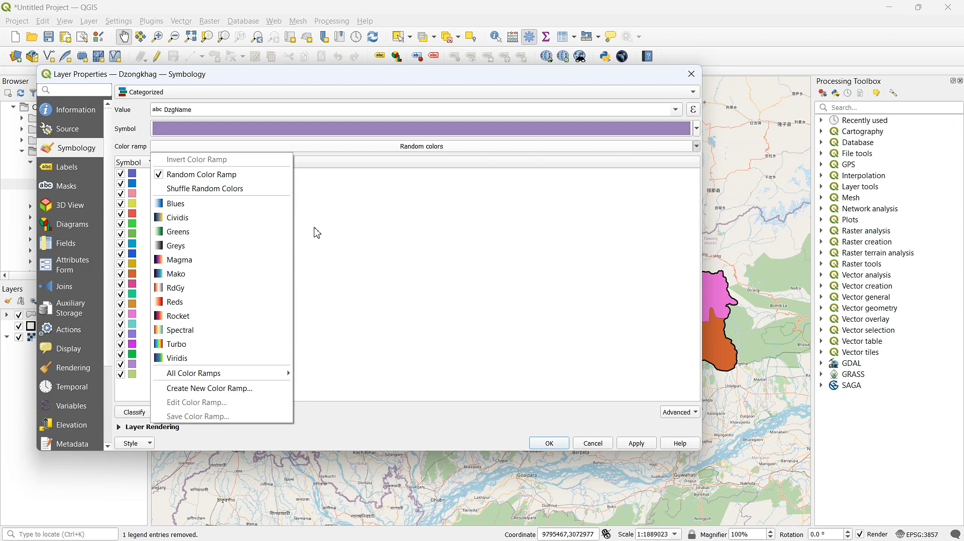
left_click(213, 340)
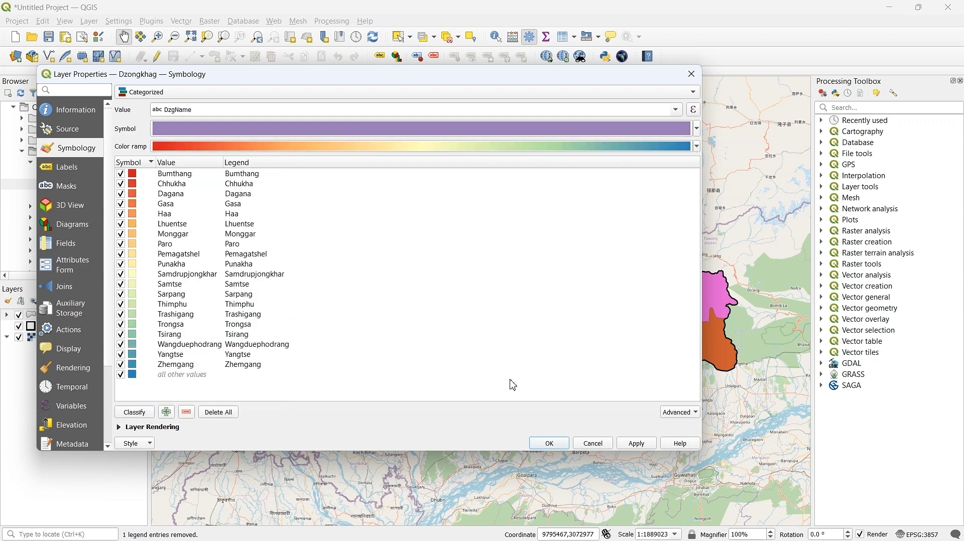
left_click(549, 443)
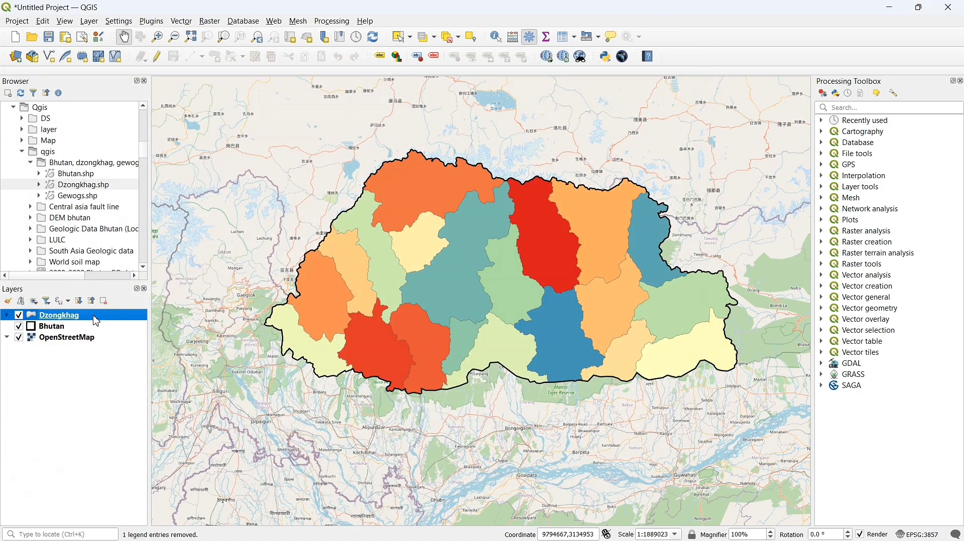
left_click_drag(93, 319, 21, 333)
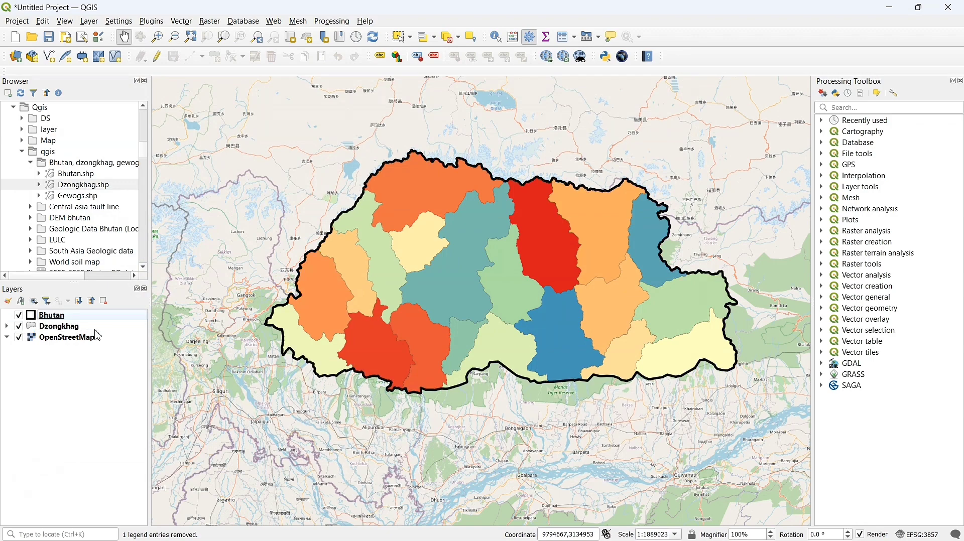
Check the Simple Fill symbol settings of the Dzongkhag layer, then close its properties.
left_click(62, 329)
double_click(64, 333)
left_click(521, 129)
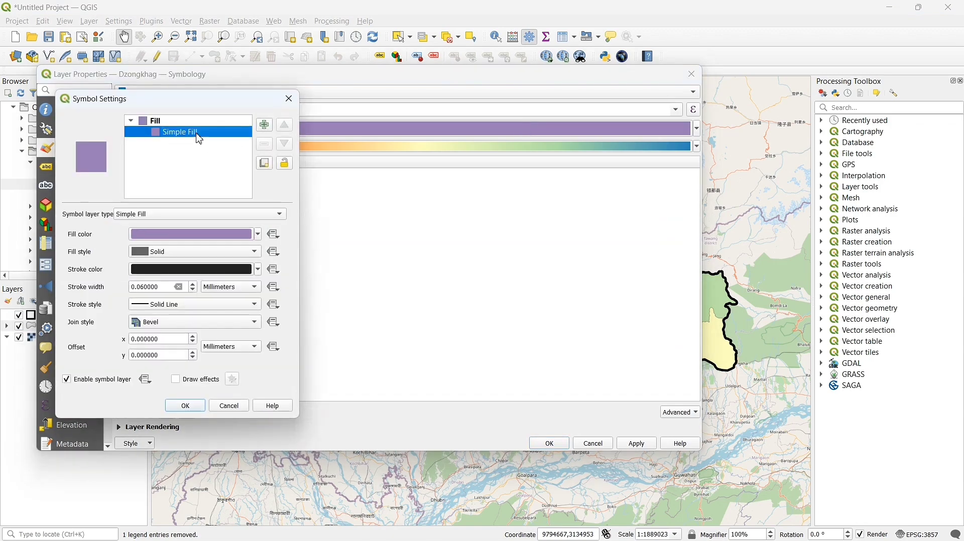
left_click(191, 406)
left_click(549, 444)
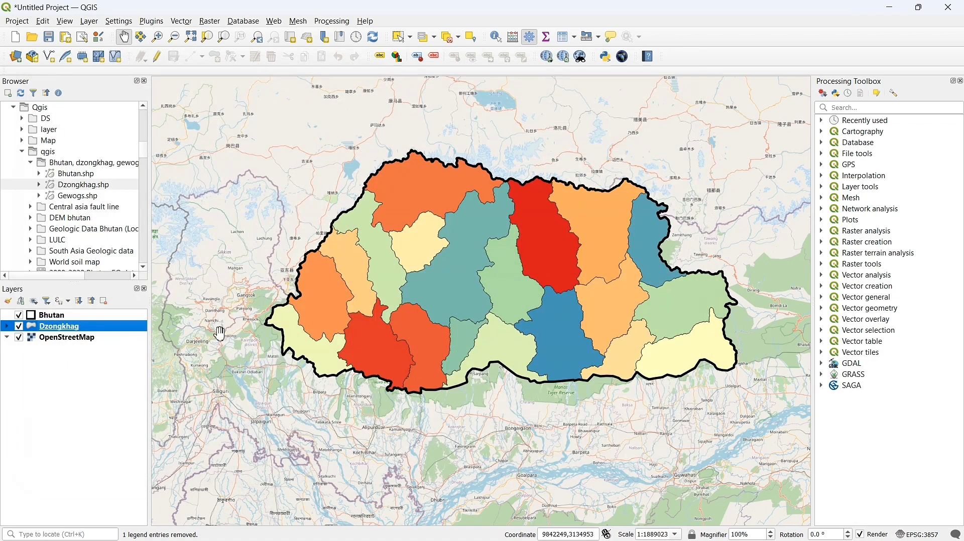
Make the Bhutan layer's black boundary outline thinner and apply the change.
double_click(60, 315)
left_click(522, 121)
left_click(594, 244)
left_click(637, 444)
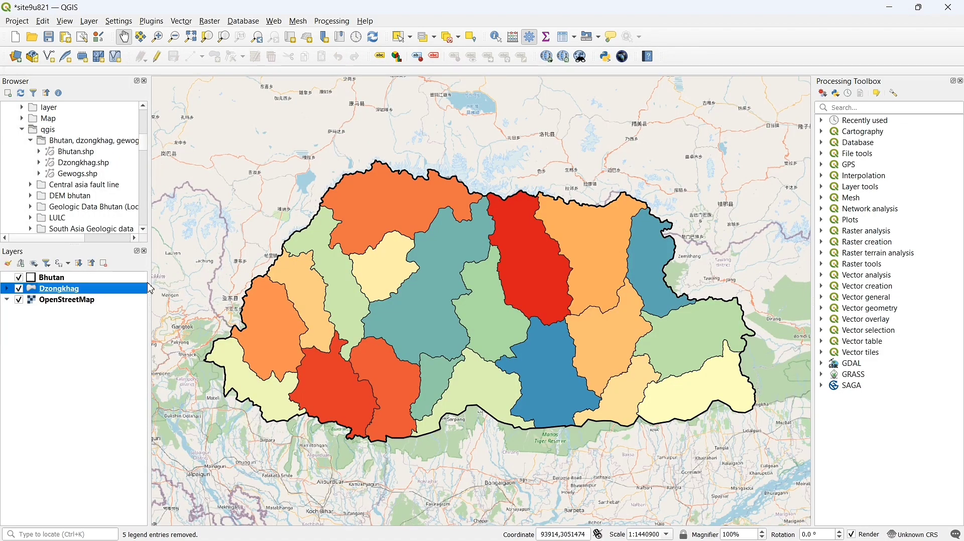
Enable Single Labels on the Dzongkhag layer, using the DzgName field as the label value.
left_click(142, 277)
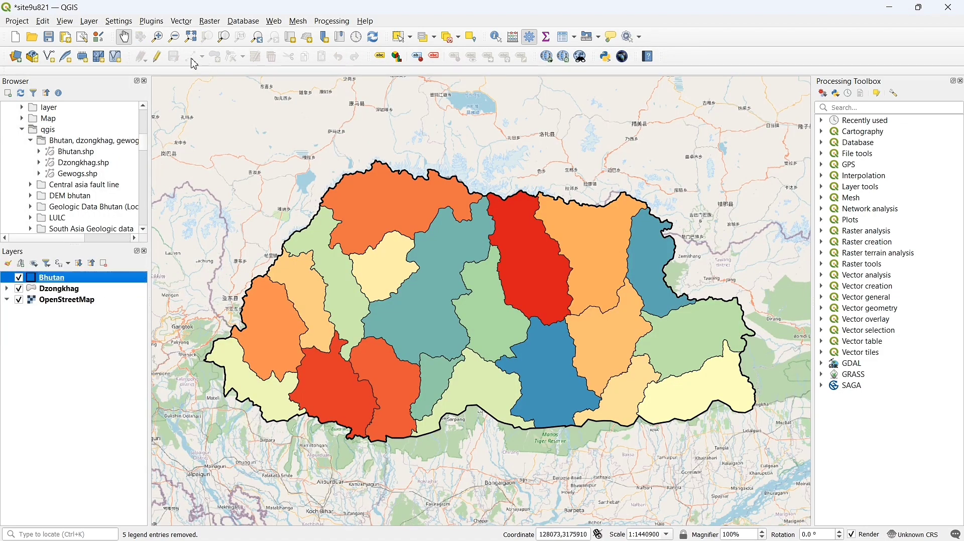
left_click(227, 38)
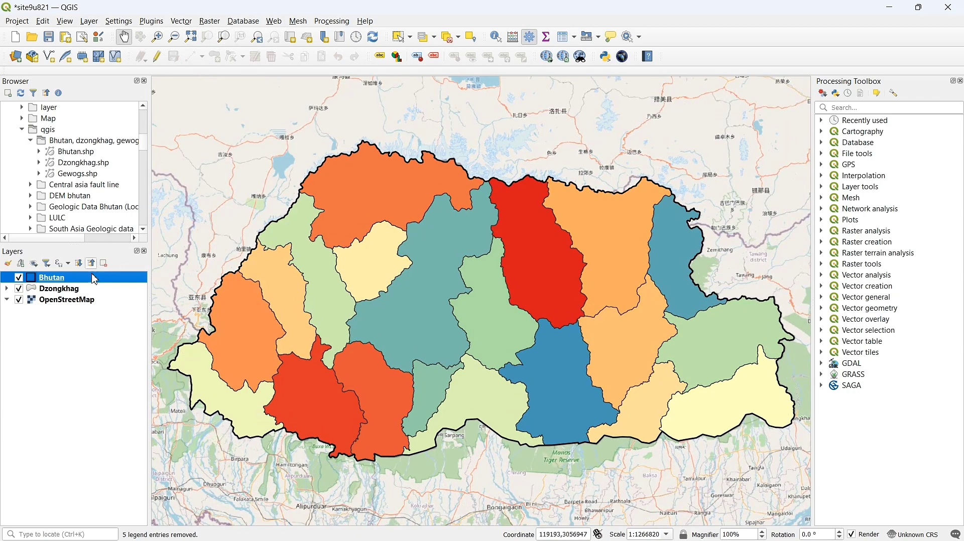
left_click(87, 293)
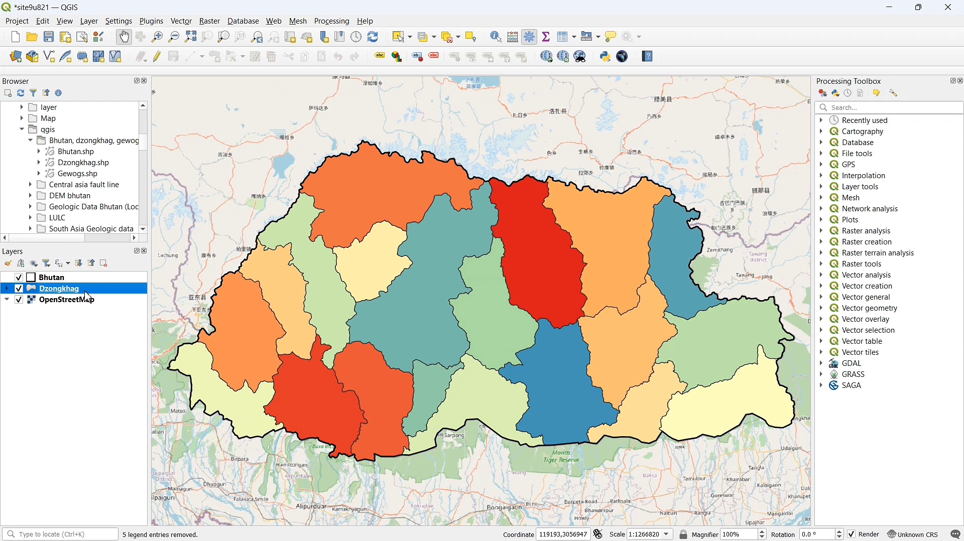
double_click(86, 294)
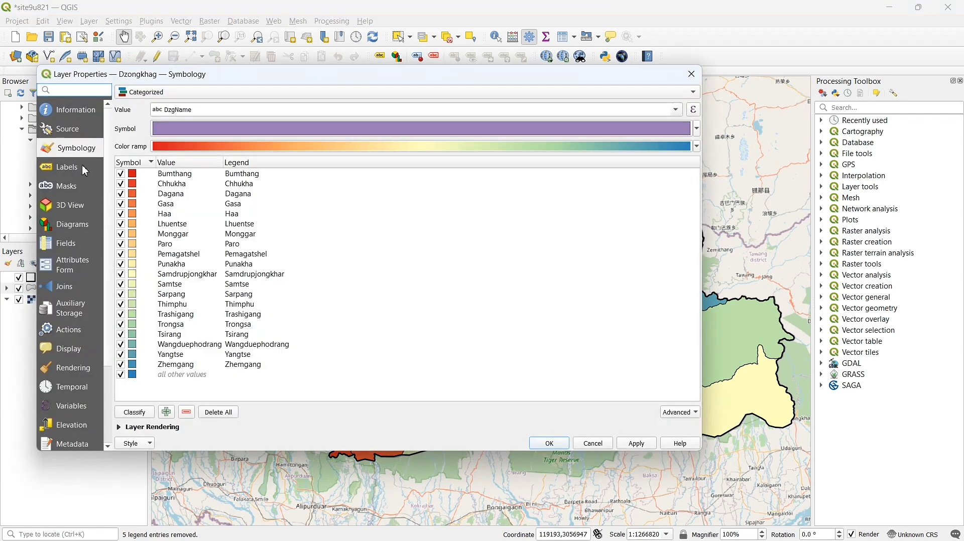
left_click(85, 171)
left_click(189, 95)
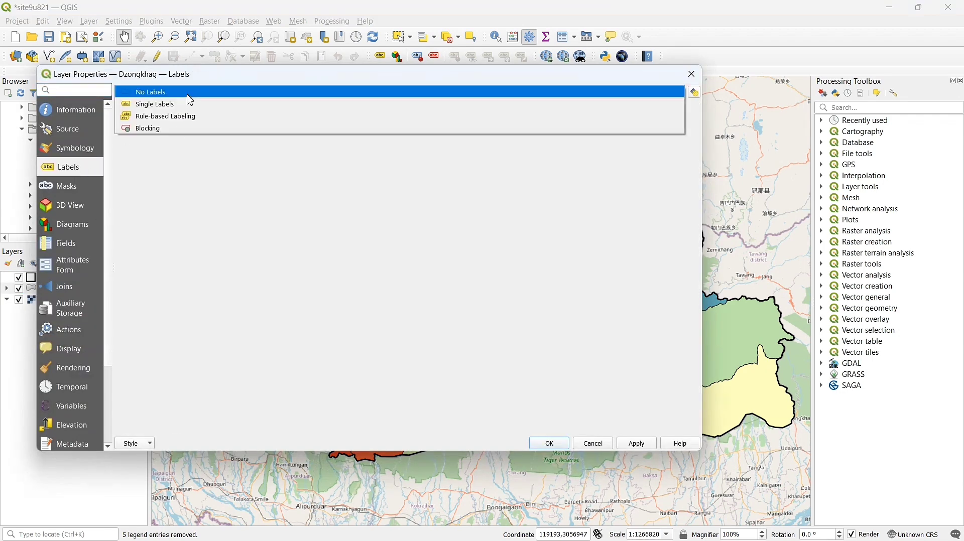
left_click(191, 104)
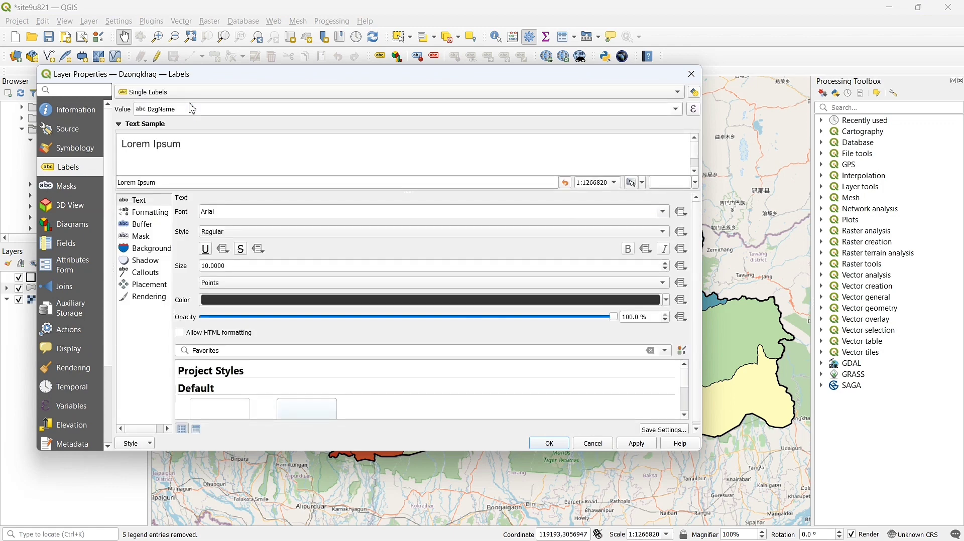
left_click(678, 110)
left_click(681, 116)
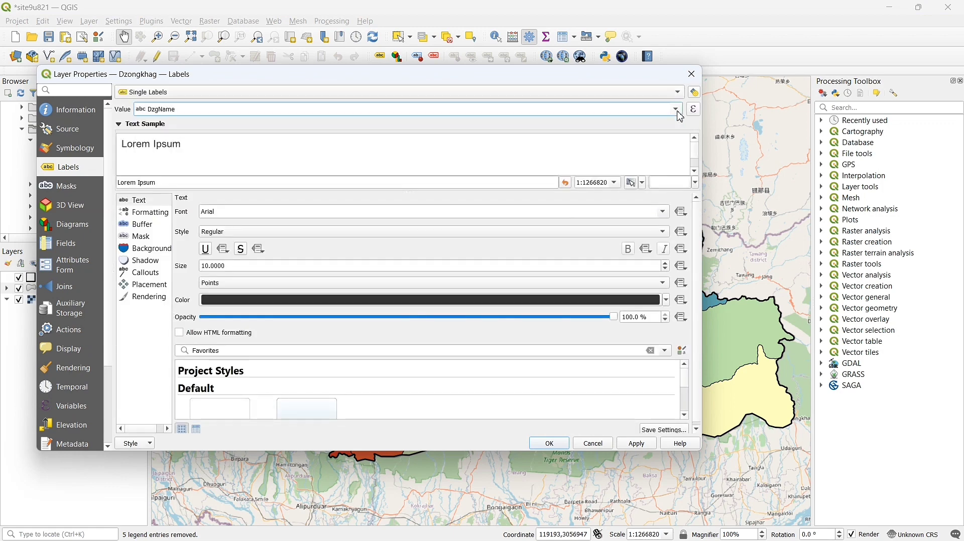
Set the Dzongkhag label font to Times New Roman and apply the labels to the map.
double_click(360, 217)
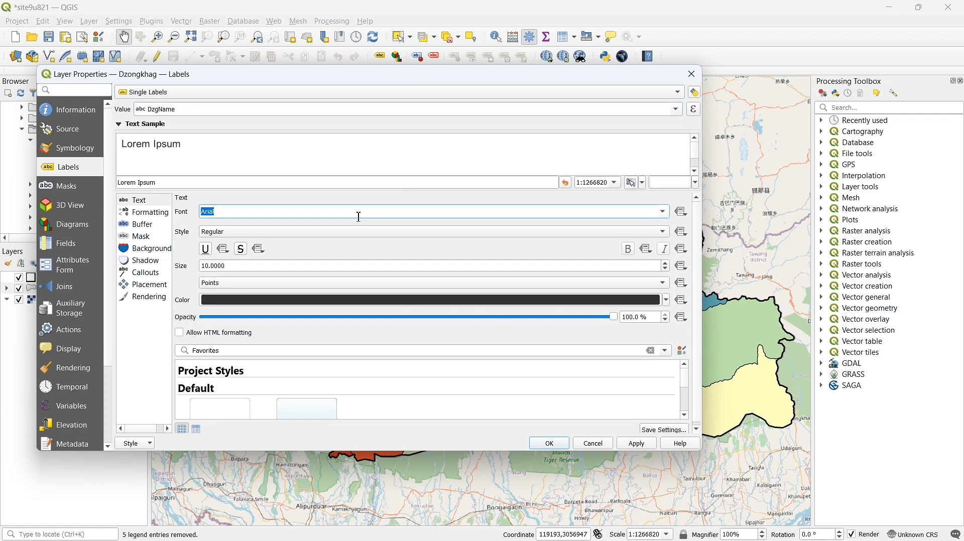
type("times New Roman")
key("Return")
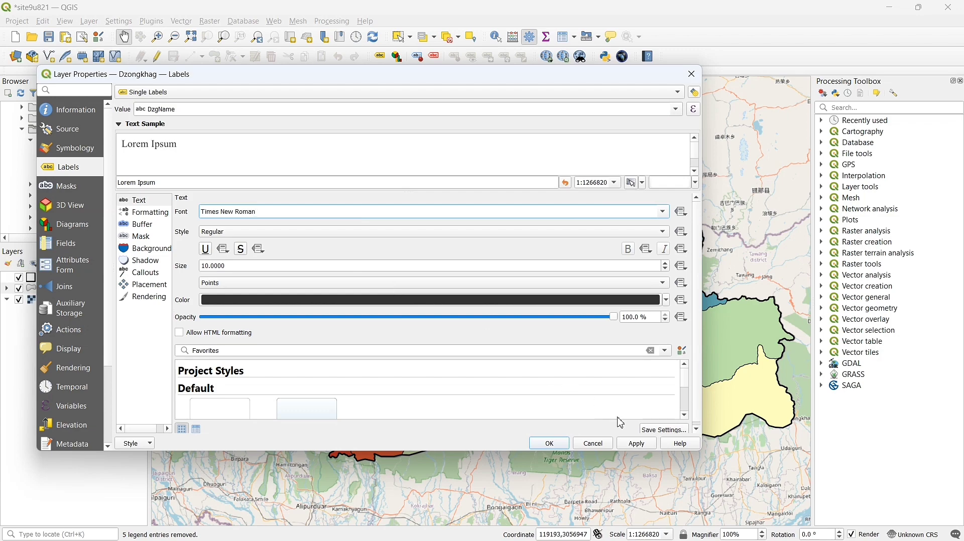
left_click(639, 445)
left_click(646, 450)
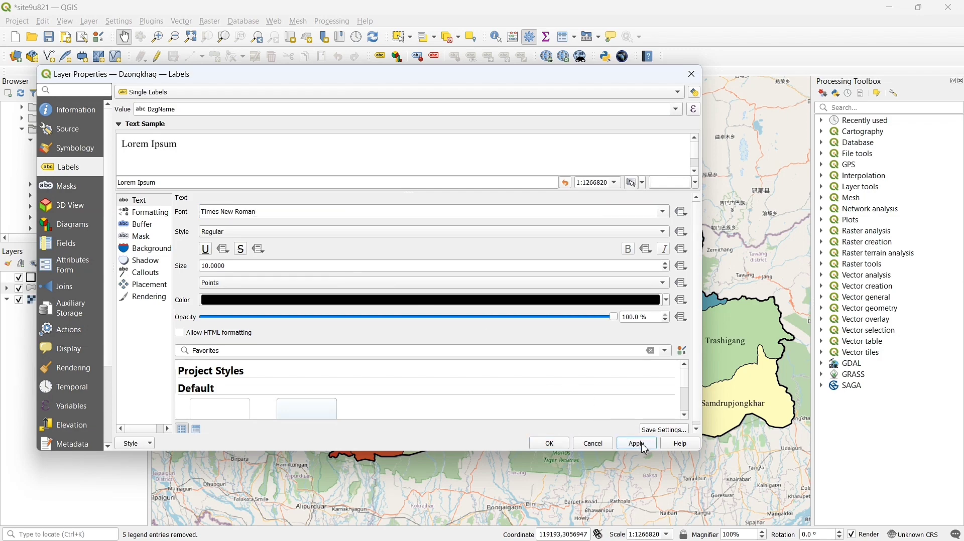
left_click(550, 444)
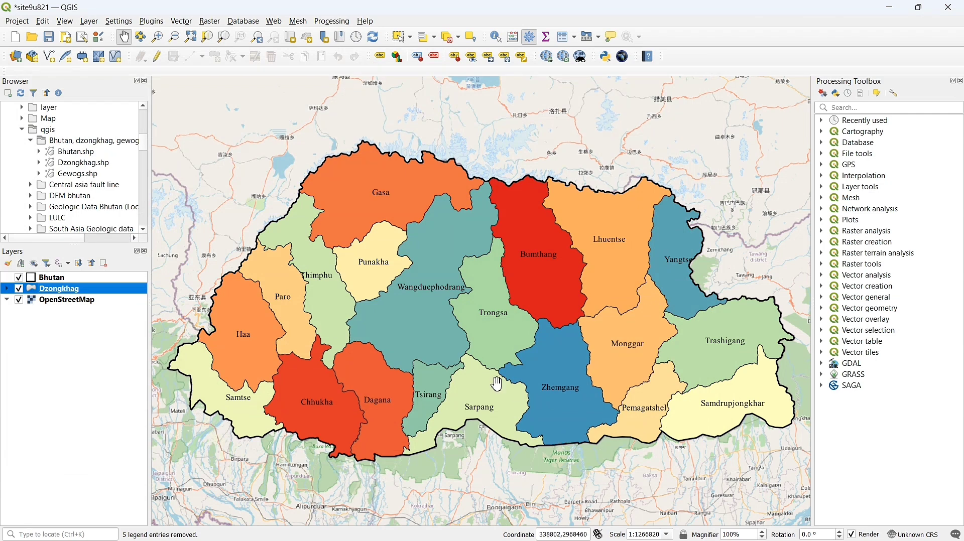
Create a new print layout titled BHUTAN.
left_click(17, 21)
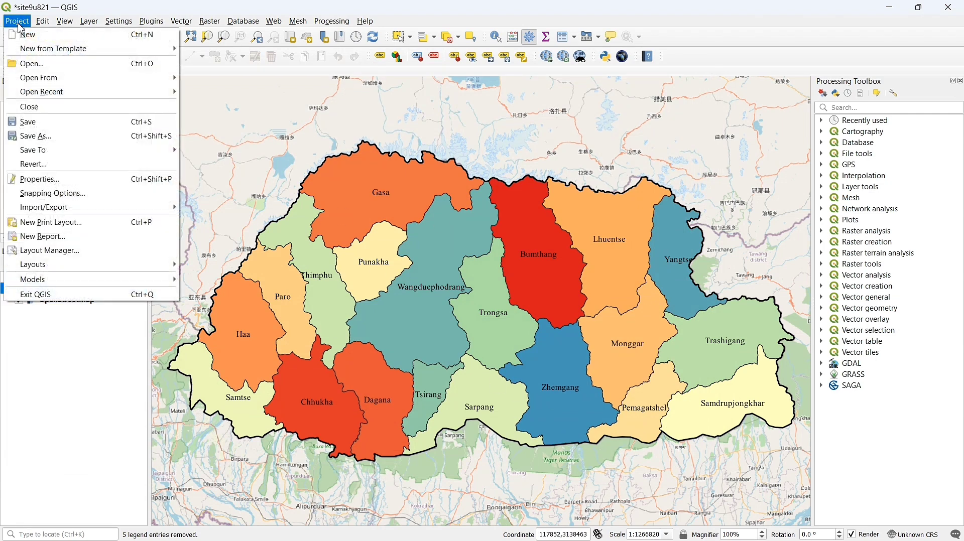
left_click(116, 227)
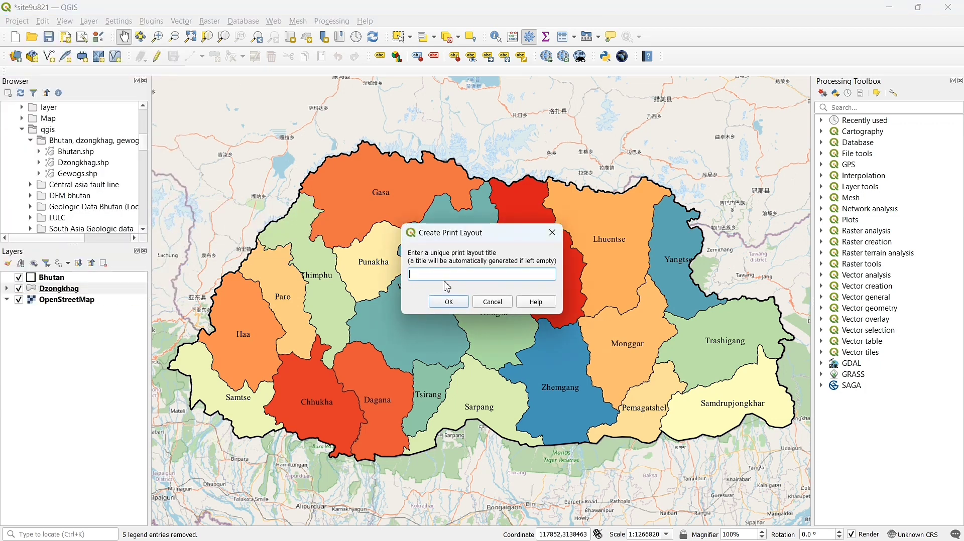
type("BHUTAN")
left_click(458, 302)
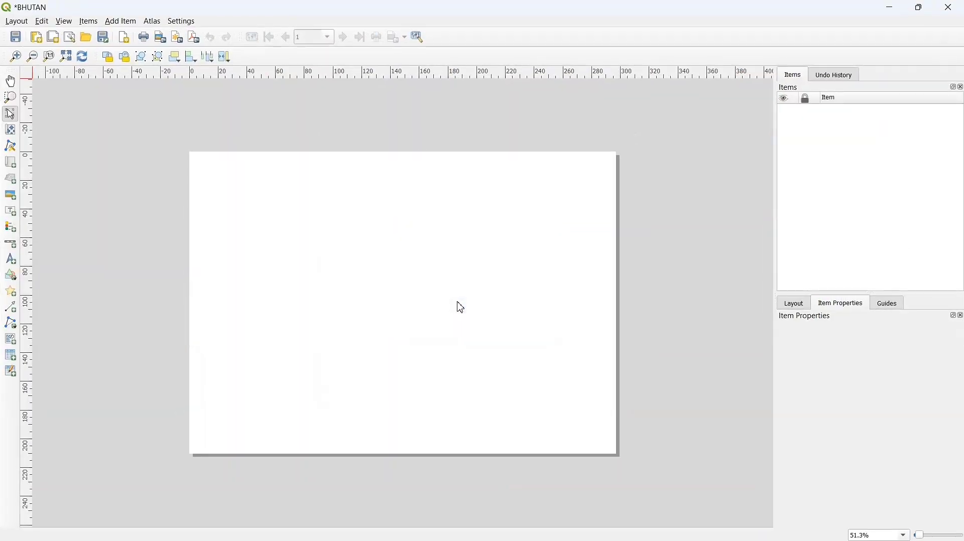
Add a map item to the layout that fills most of the page, leaving a margin on all sides.
left_click(130, 23)
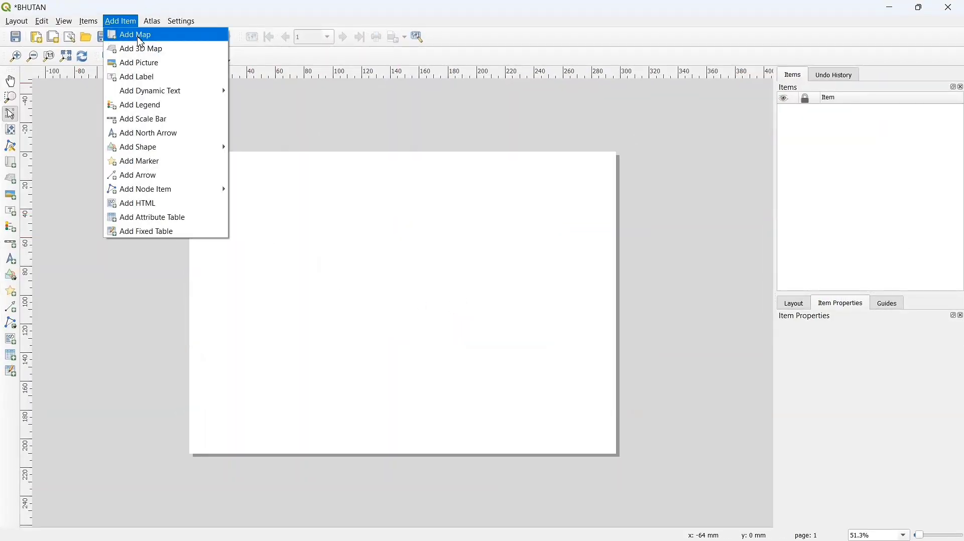
left_click(138, 37)
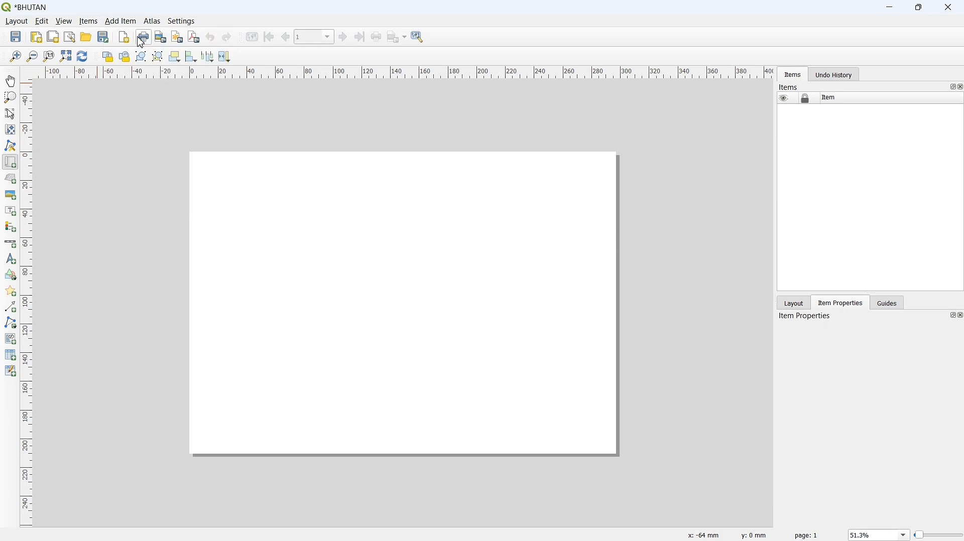
left_click(11, 164)
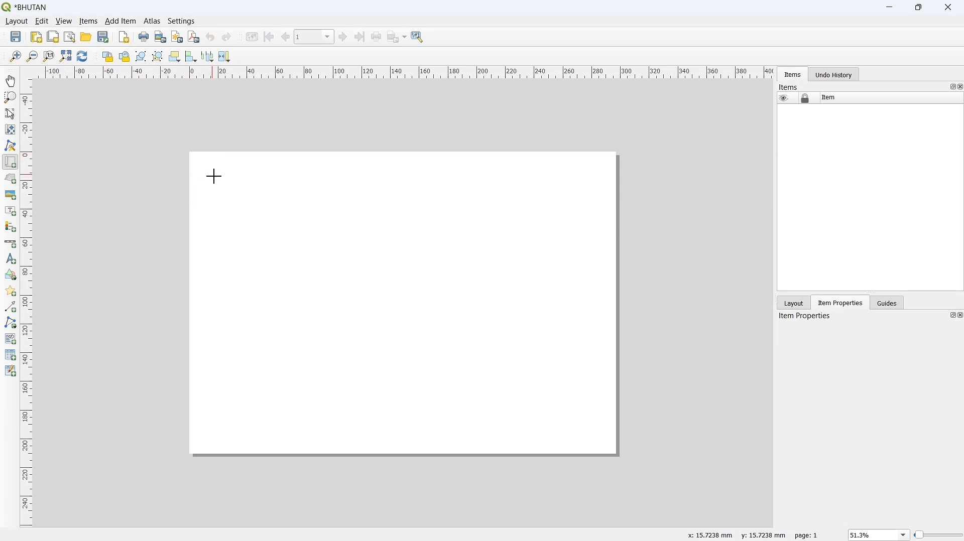
left_click_drag(214, 176, 591, 429)
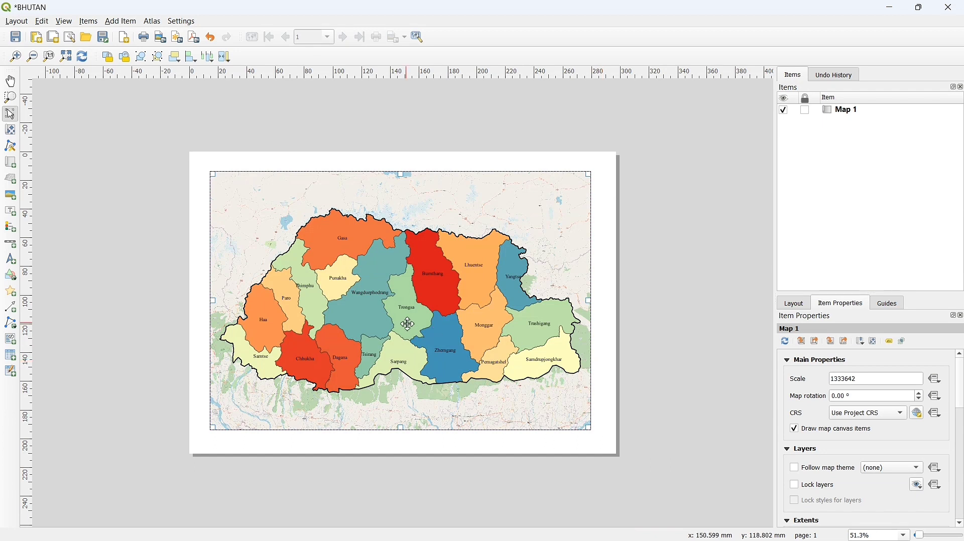
Nudge the map frame to center it on the page and move its content slightly downward within the frame.
left_click_drag(409, 325, 412, 324)
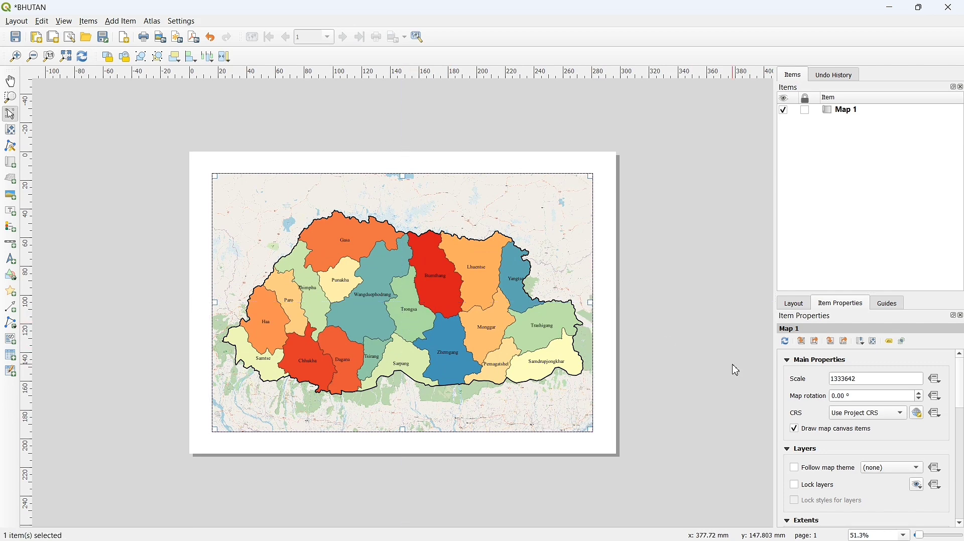
left_click(878, 348)
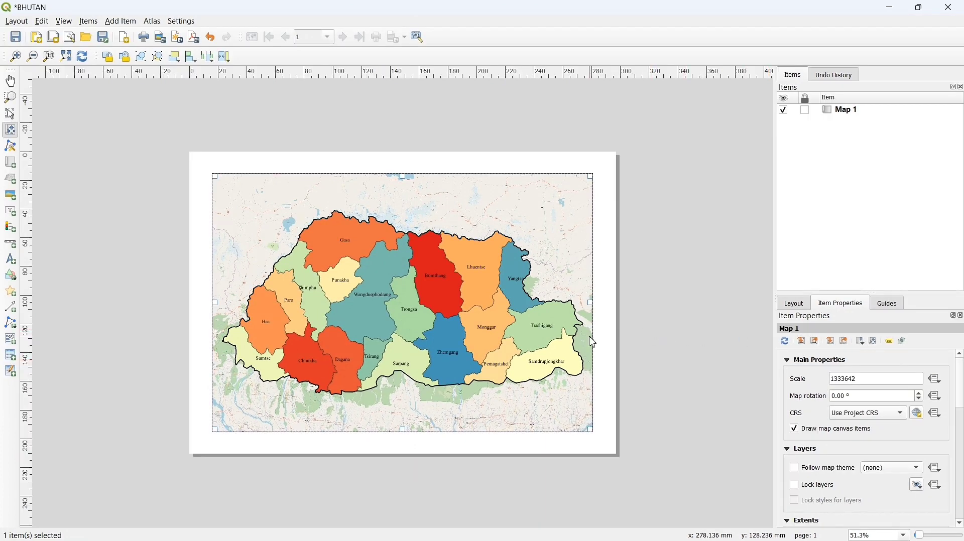
left_click_drag(452, 330, 452, 337)
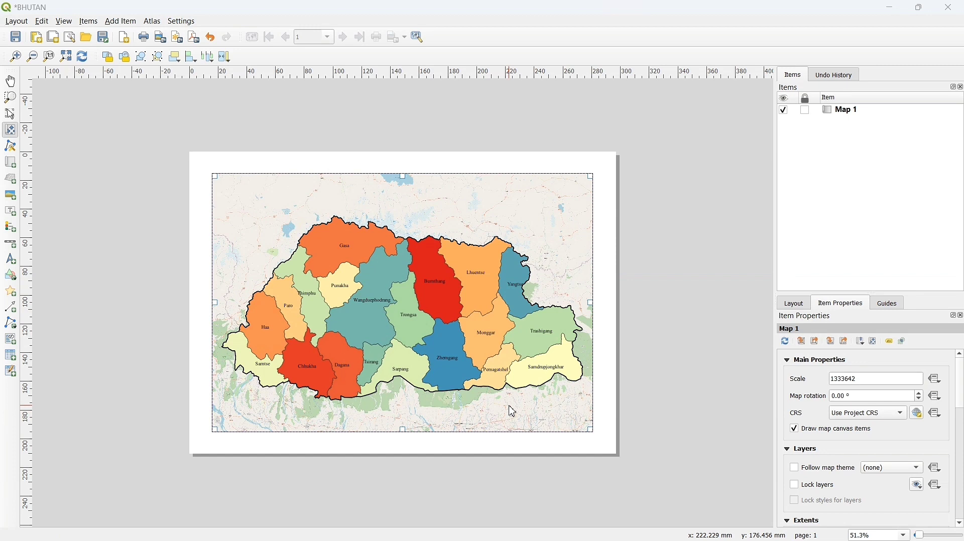
Hide the OpenStreetMap layer in the main QGIS window, then return to the BHUTAN layout and update the map preview.
key("super+Tab")
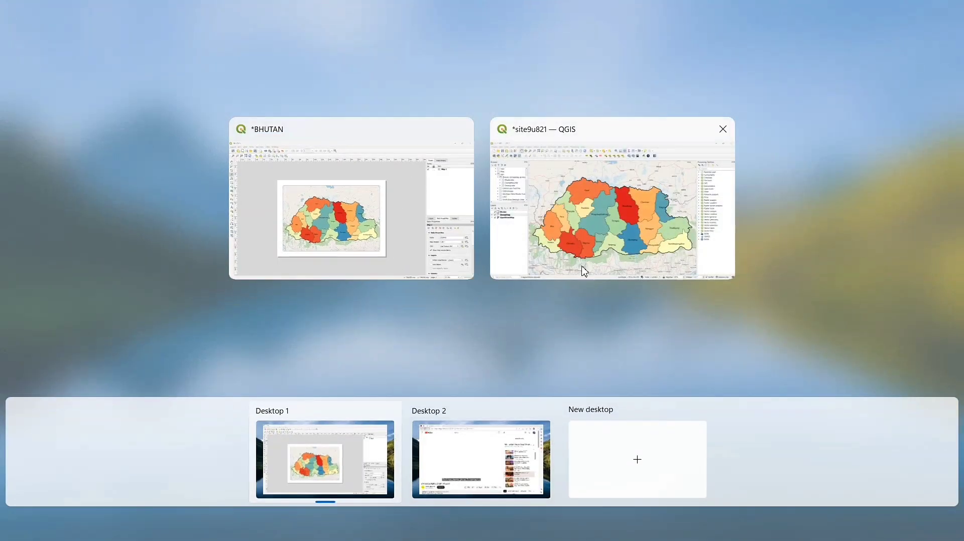
left_click(585, 272)
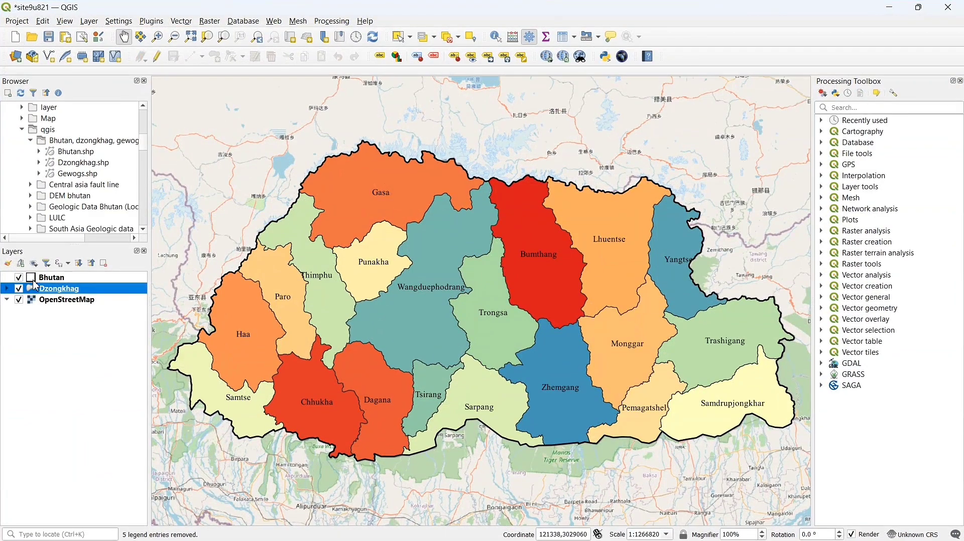
left_click(20, 299)
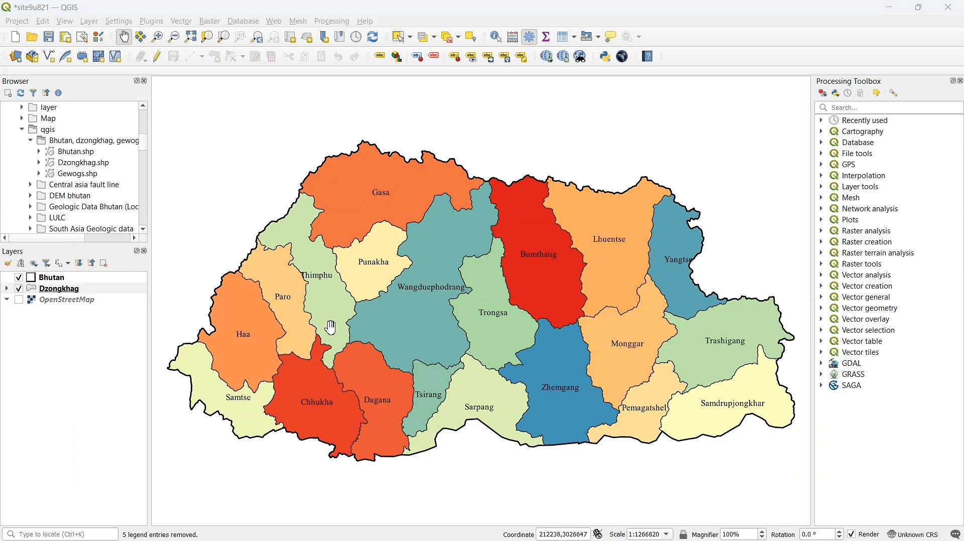
key("super+Tab")
left_click(570, 245)
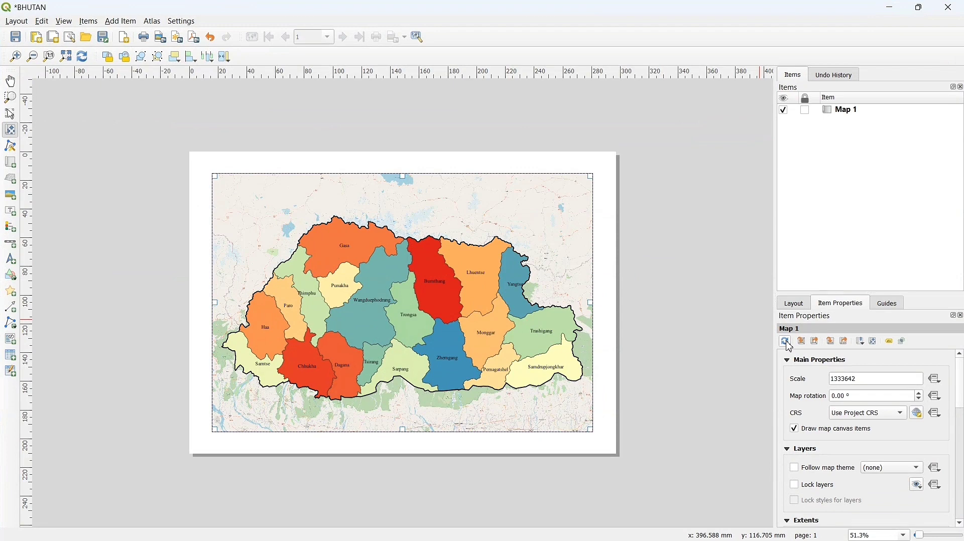
left_click(787, 343)
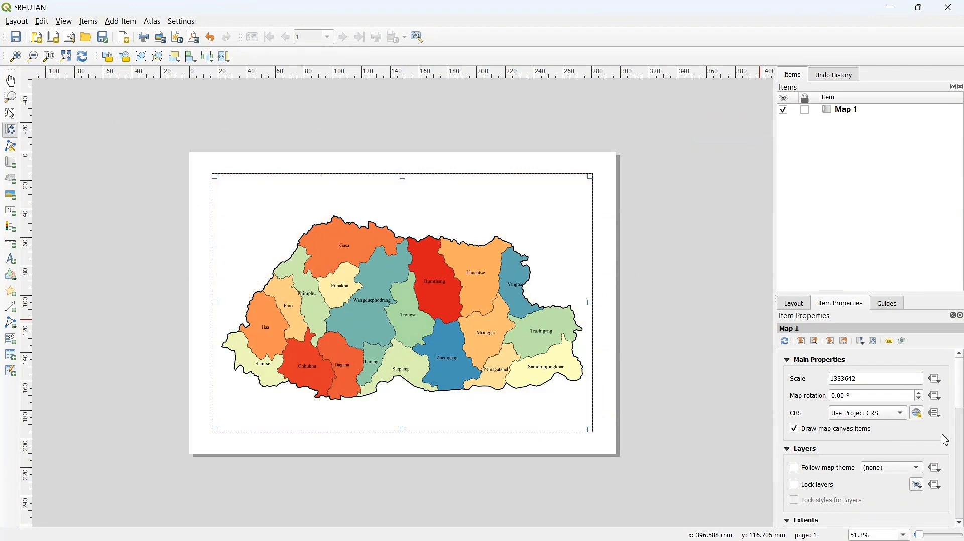
Lock the layers and layer styles of the layout's map item.
scroll(961, 446, "down", 3)
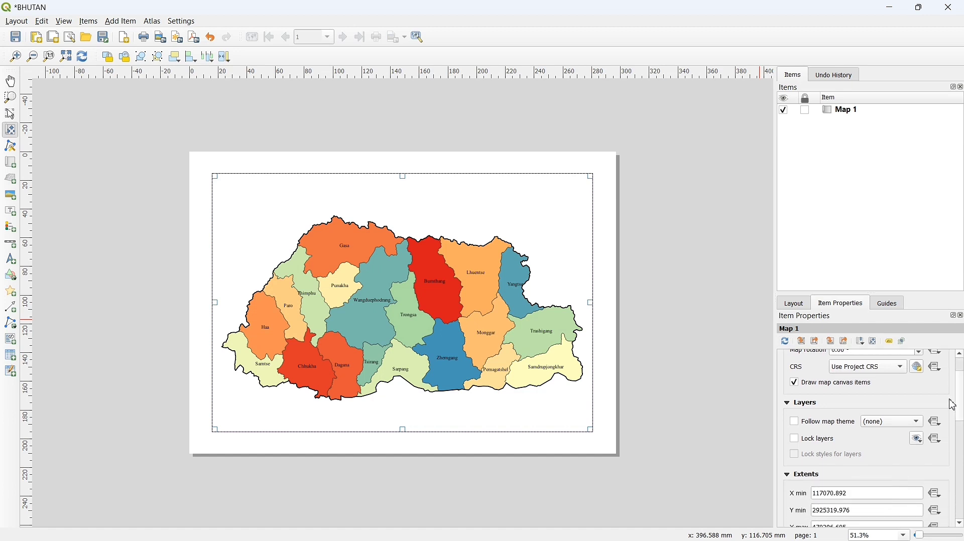
left_click(795, 441)
Show the OpenStreetMap layer in the main QGIS window, then return to the BHUTAN layout and refresh the map item.
key("super+Tab")
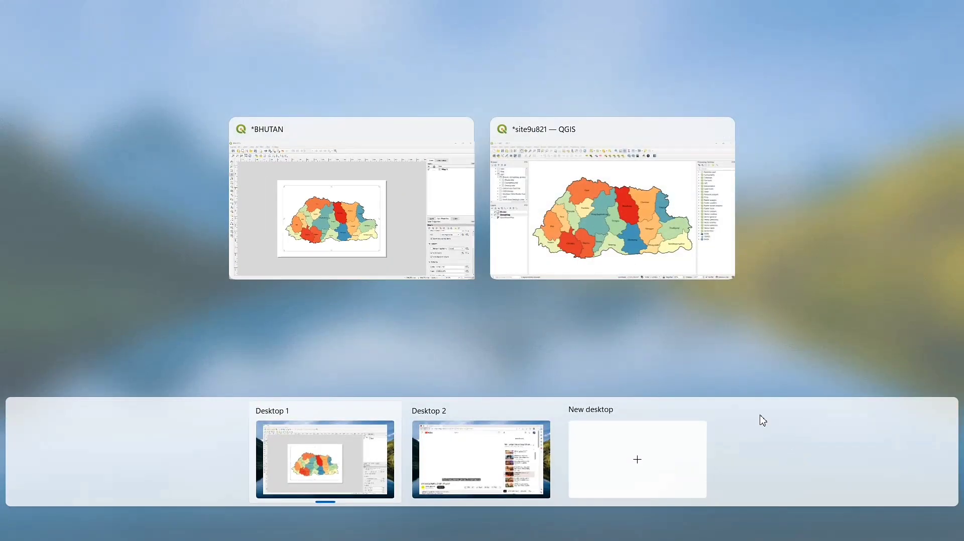
left_click(663, 253)
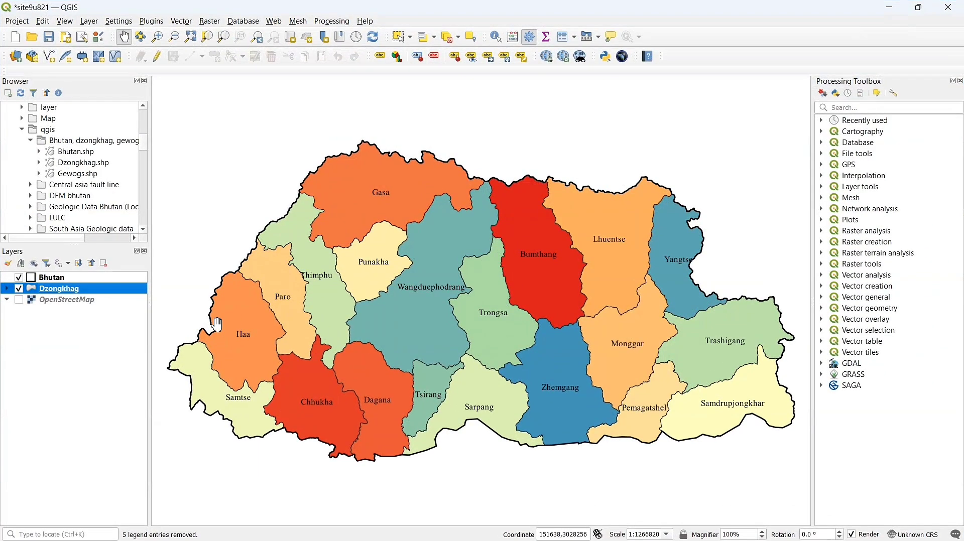
left_click(18, 300)
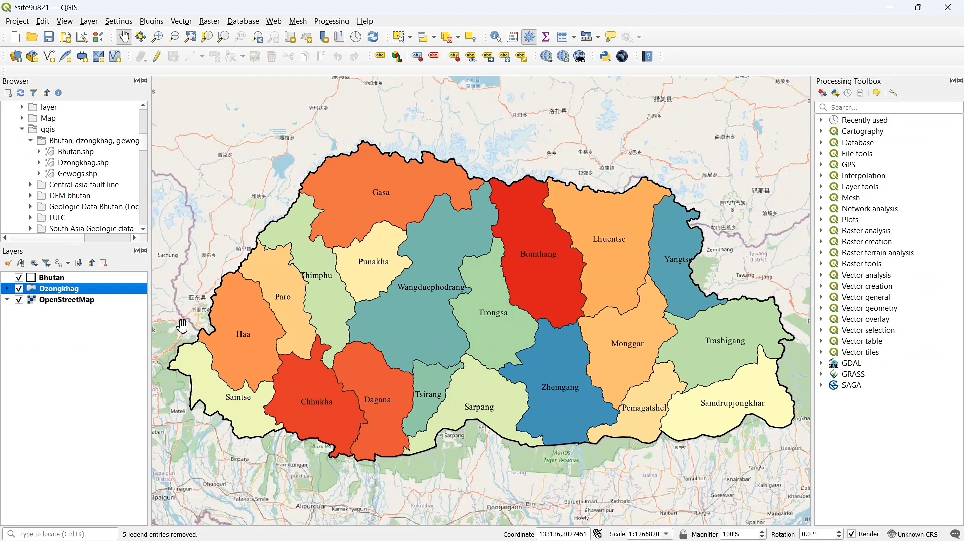
key("super+Tab")
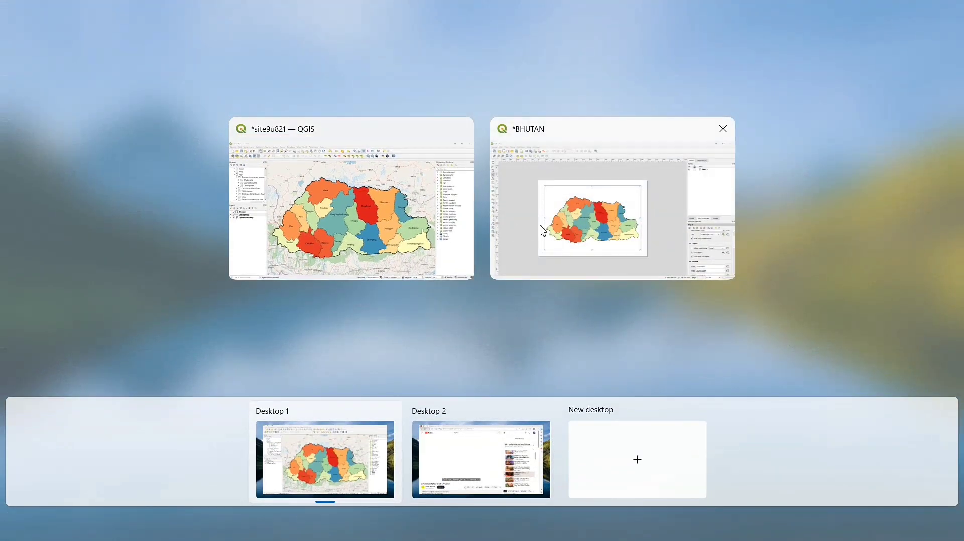
left_click(544, 232)
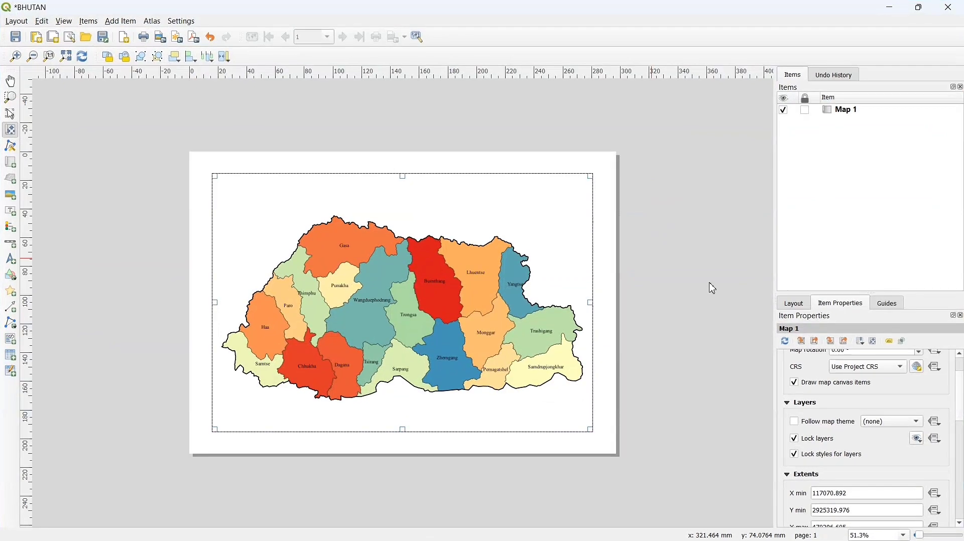
left_click(787, 342)
Adjust the map item's scale so that Bhutan fills slightly more of the frame's width.
scroll(943, 407, "up", 2)
left_click(840, 383)
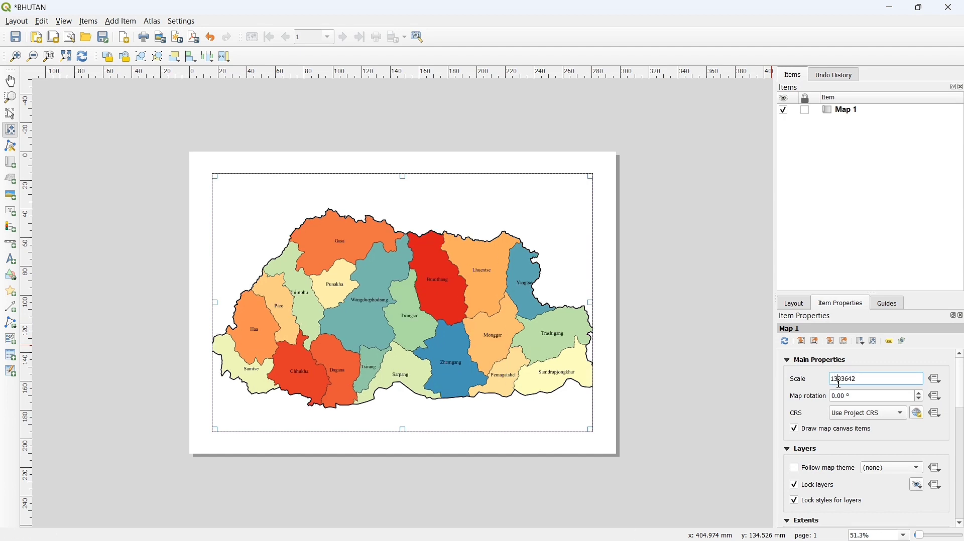
Add a grid to the map item and open the grid's properties for editing.
scroll(958, 437, "down", 3)
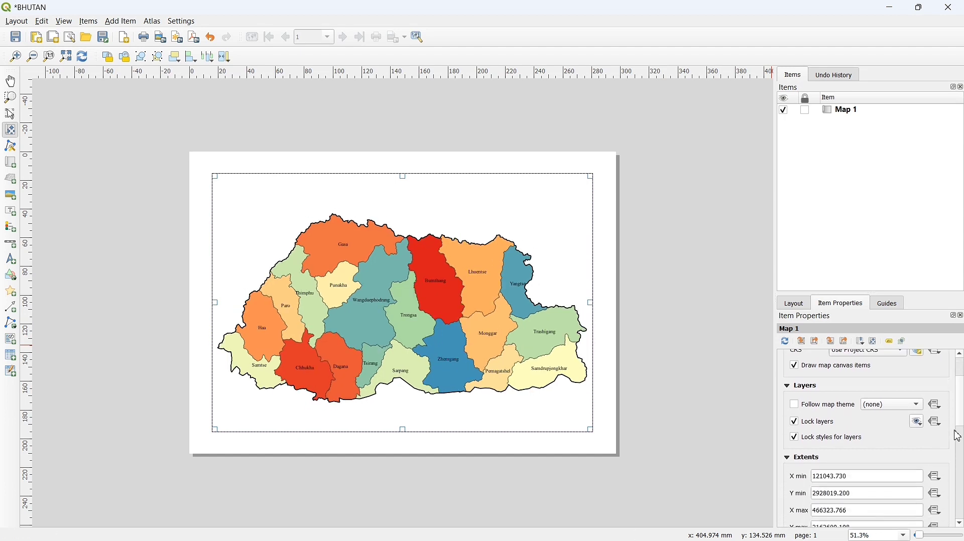
scroll(958, 436, "down", 5)
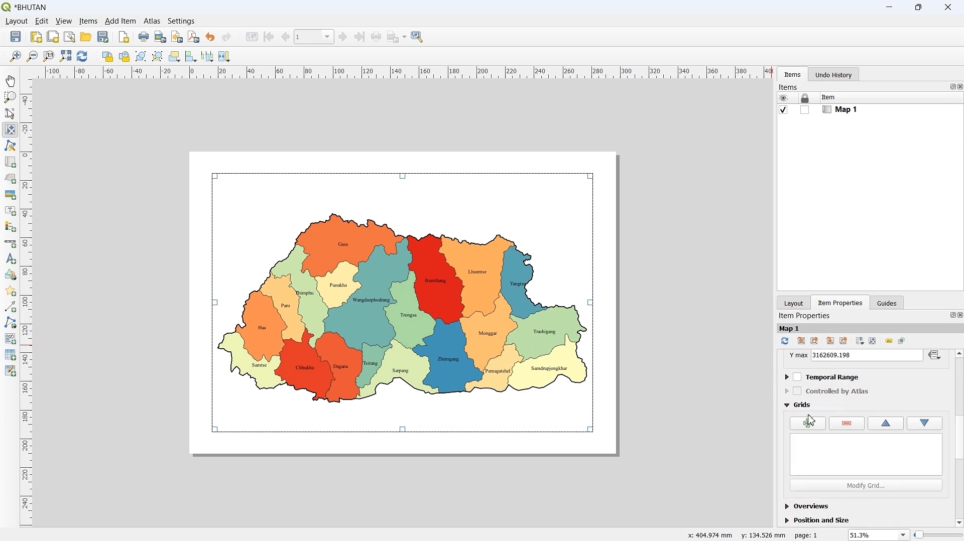
left_click(812, 422)
left_click(823, 441)
left_click(866, 490)
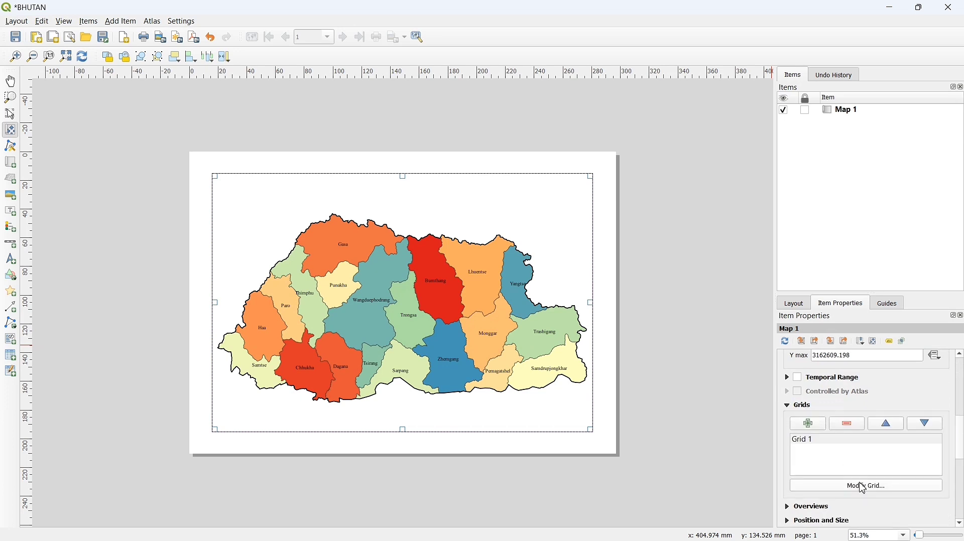
left_click(865, 487)
scroll(809, 430, "up", 1)
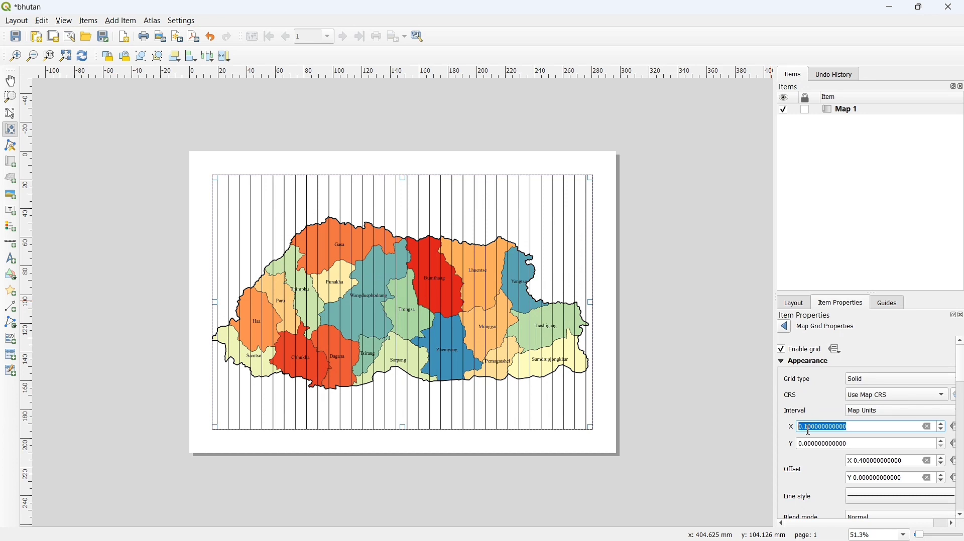
Set the grid interval to 0.8 map units in both X and Y, and the Y offset to 0.3.
type("0.6")
key("Return")
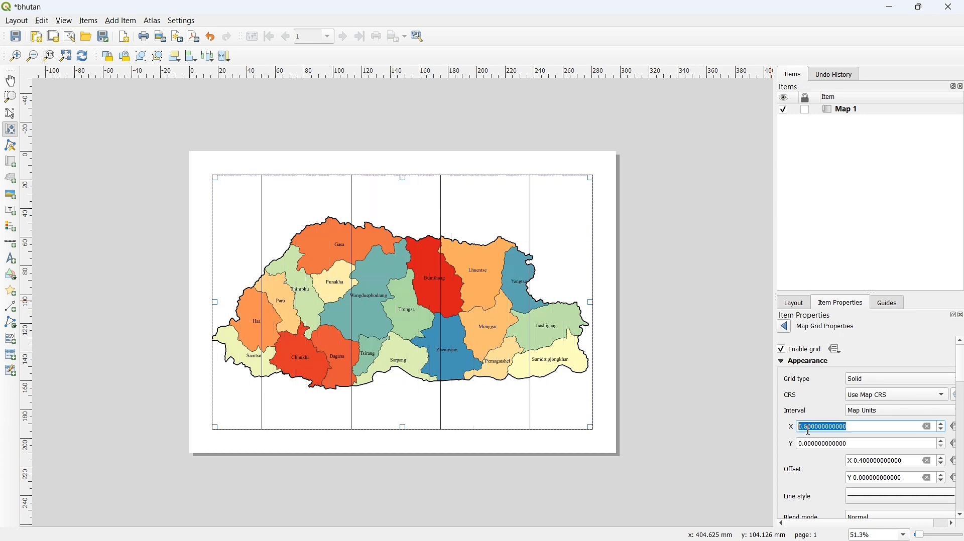
left_click(860, 447)
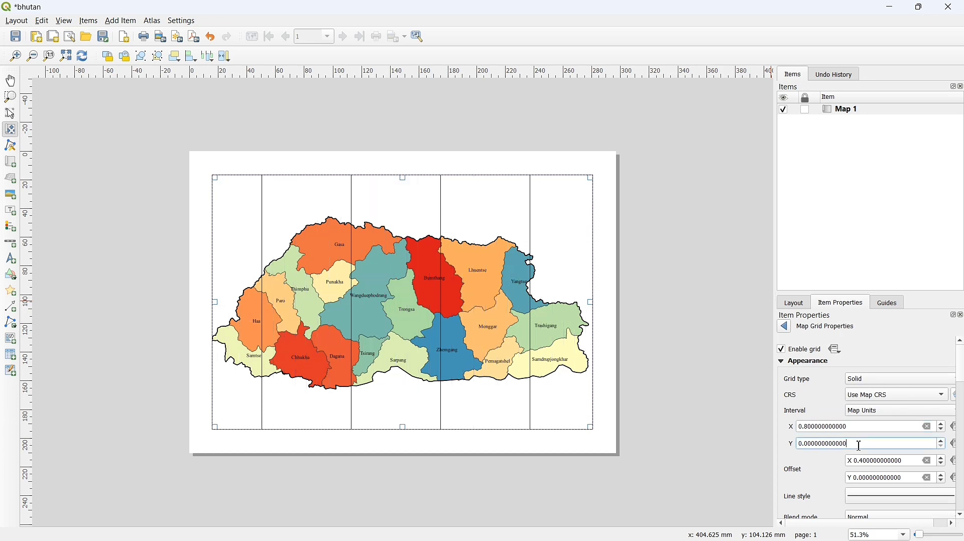
double_click(863, 446)
type("0.8")
key("Return")
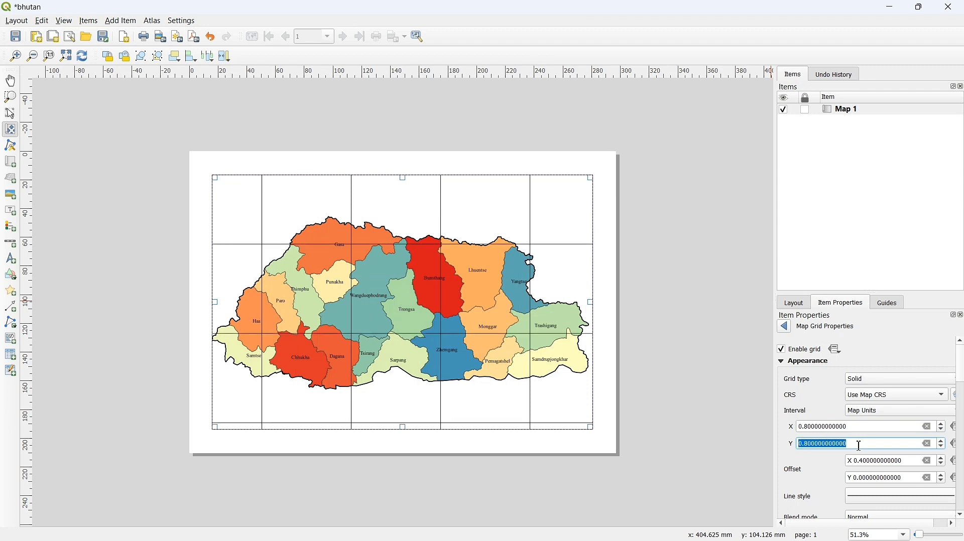
left_click(861, 480)
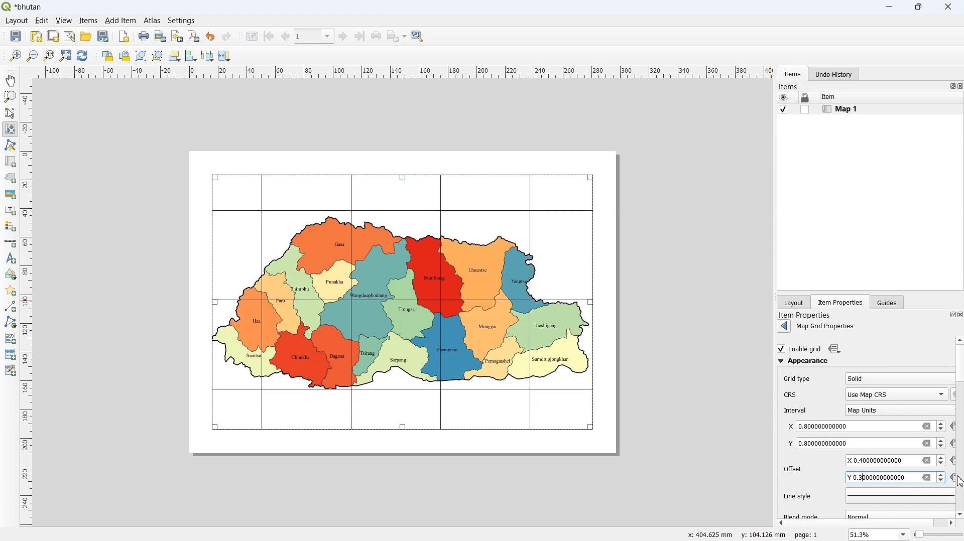
Restyle the grid lines with a 0.2 mm stroke width and a partly transparent black colour.
left_click_drag(777, 377, 717, 365)
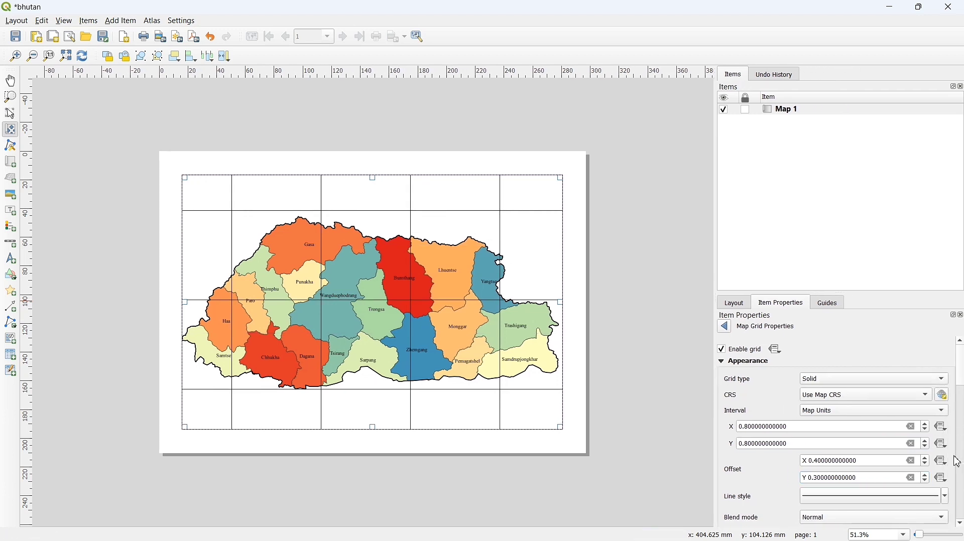
scroll(958, 462, "down", 3)
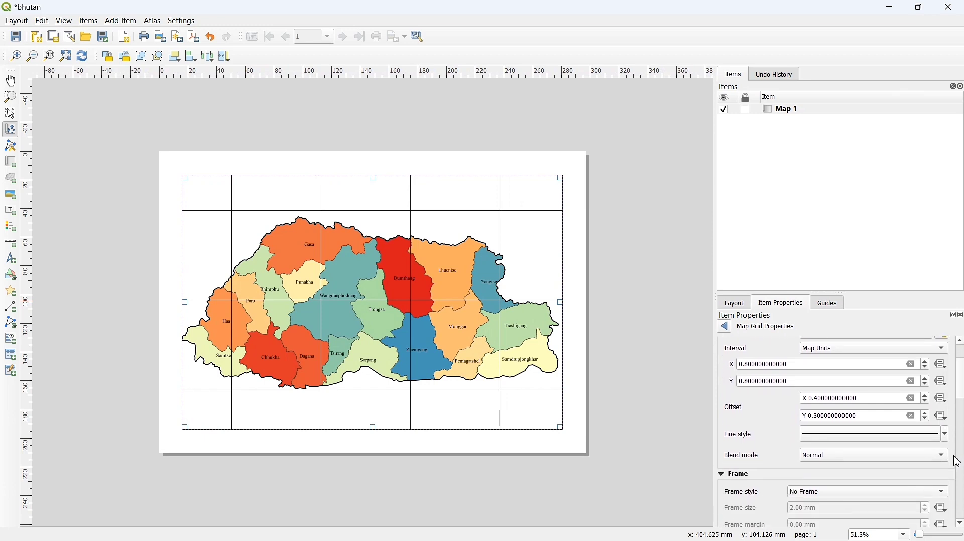
left_click(930, 439)
left_click(859, 355)
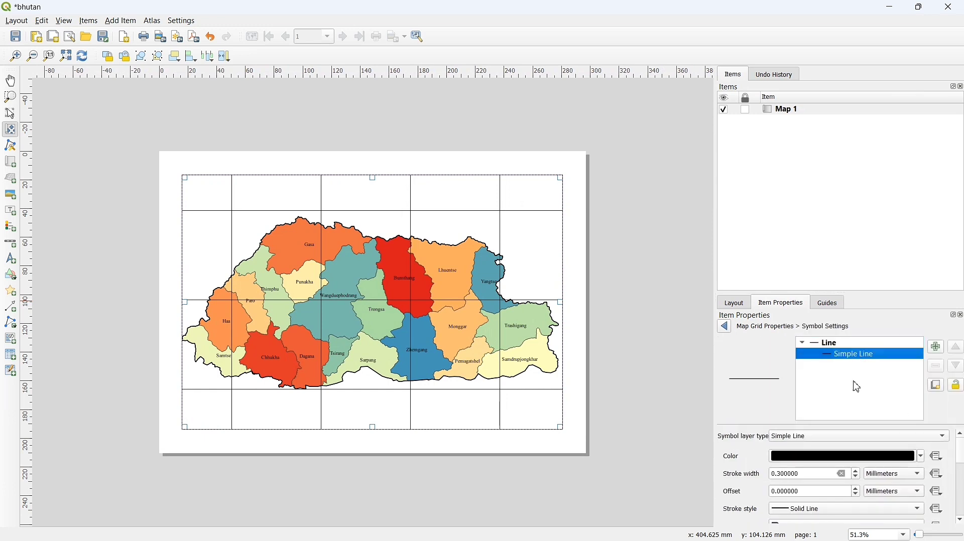
left_click(858, 479)
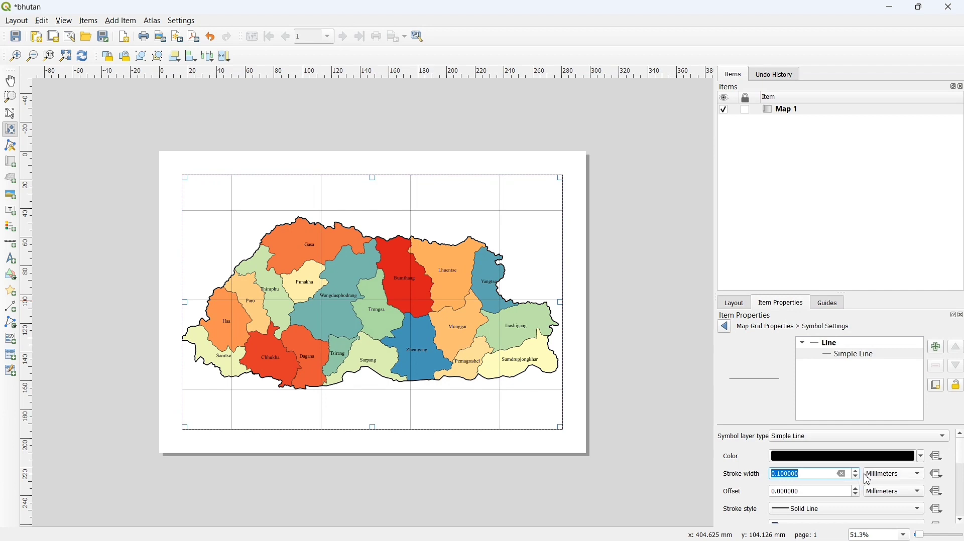
scroll(825, 478, "up", 1)
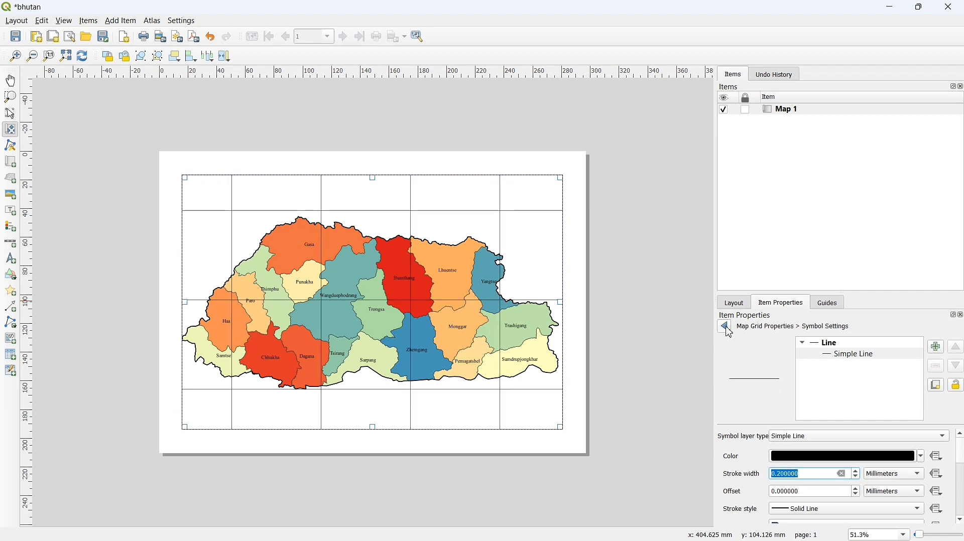
left_click(923, 457)
left_click(873, 312)
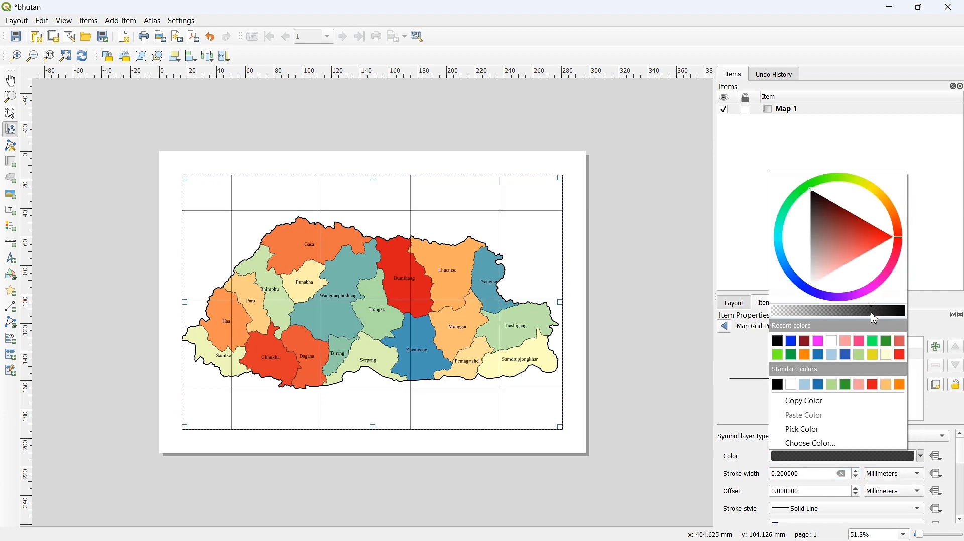
left_click(727, 328)
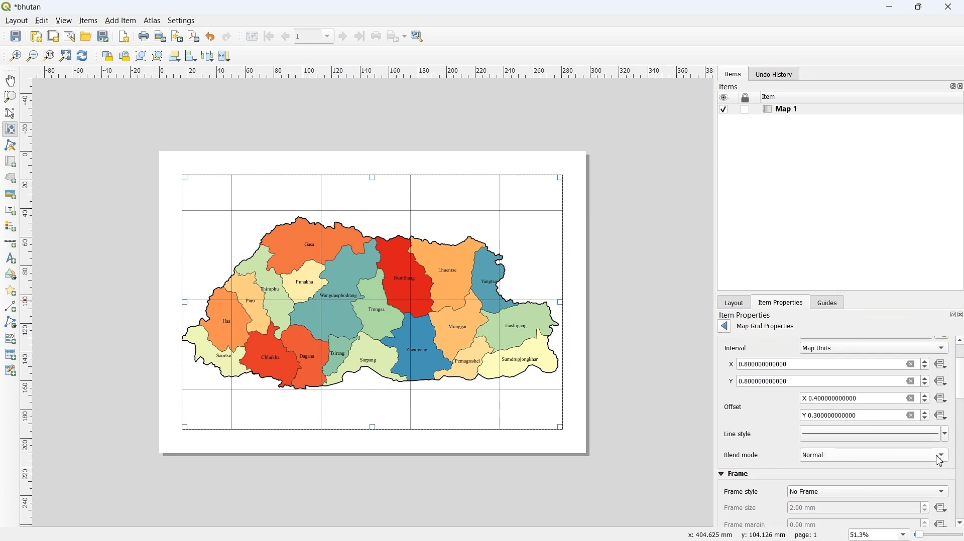
Give the grid a Zebra frame after trying Exterior Ticks, and set the frame size to 1.6 mm.
scroll(892, 454, "down", 2)
left_click(864, 407)
left_click(885, 459)
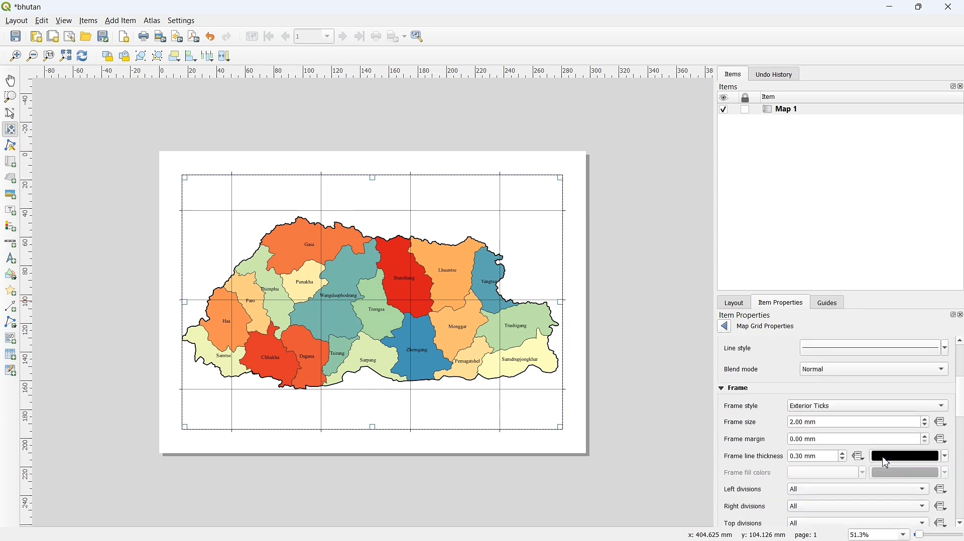
left_click(913, 410)
left_click(903, 372)
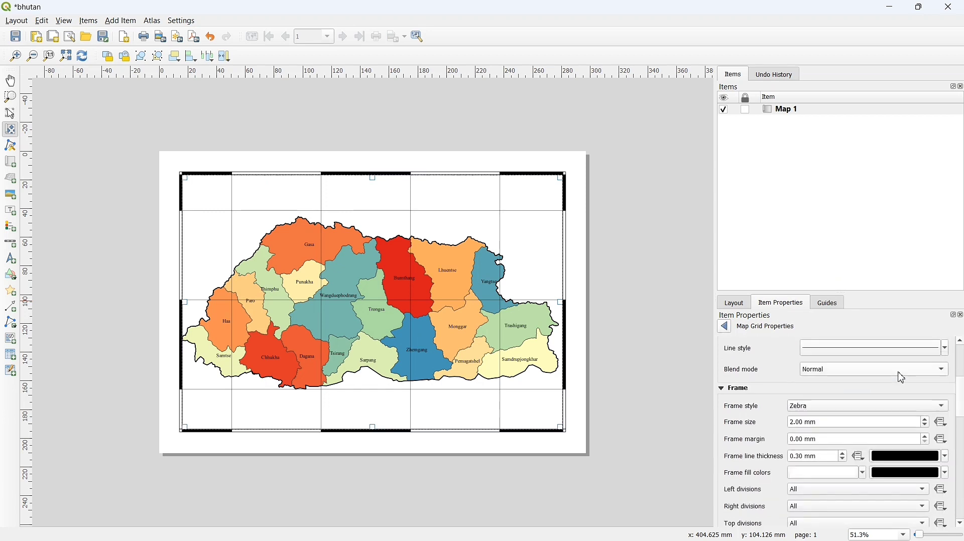
left_click(928, 428)
type("1.6")
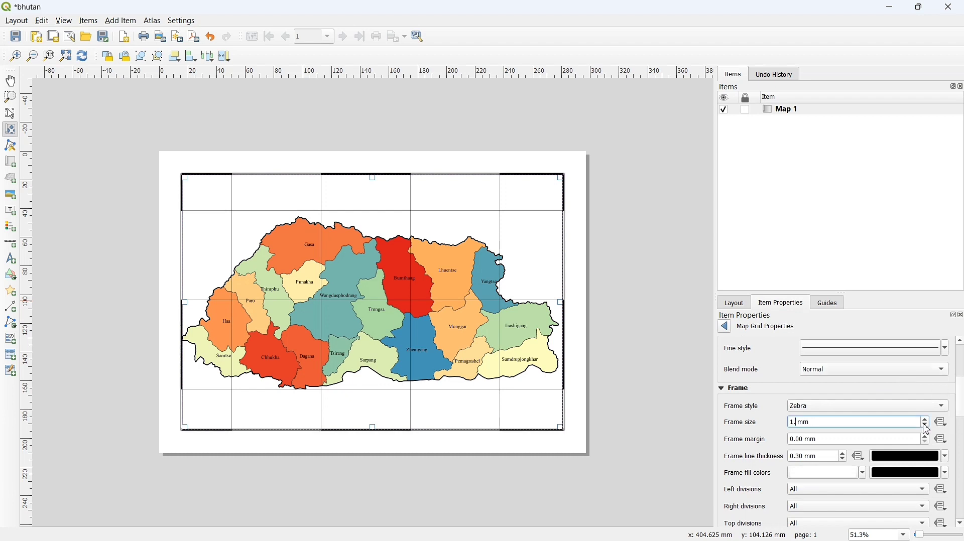
double_click(800, 456)
Enable coordinates on the grid and format them as Degree, Minute, Second with Suffix.
left_click_drag(961, 410, 963, 478)
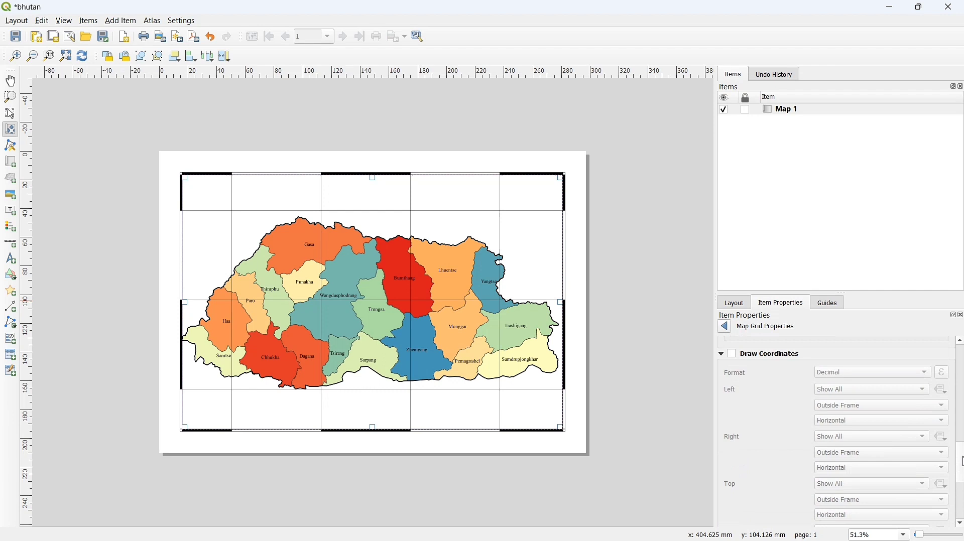
left_click(733, 355)
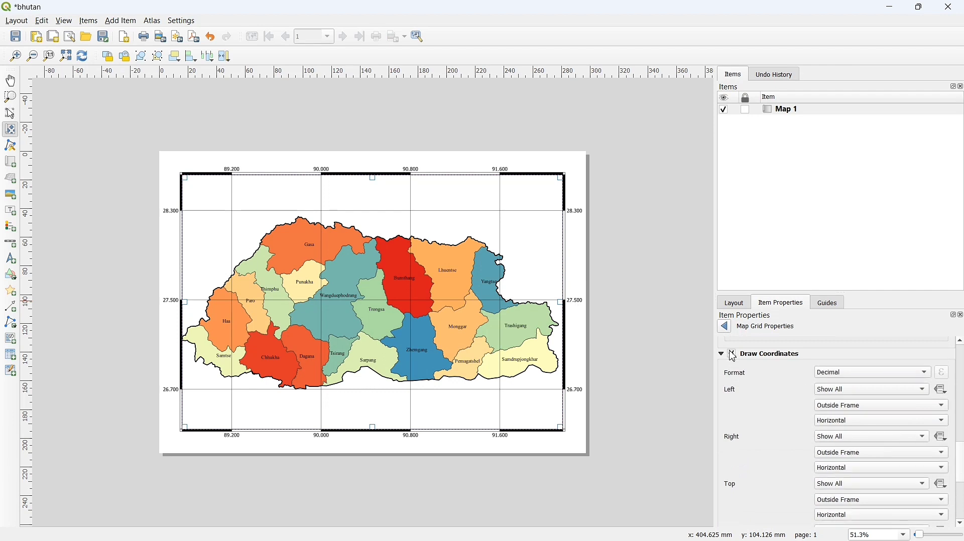
left_click(830, 375)
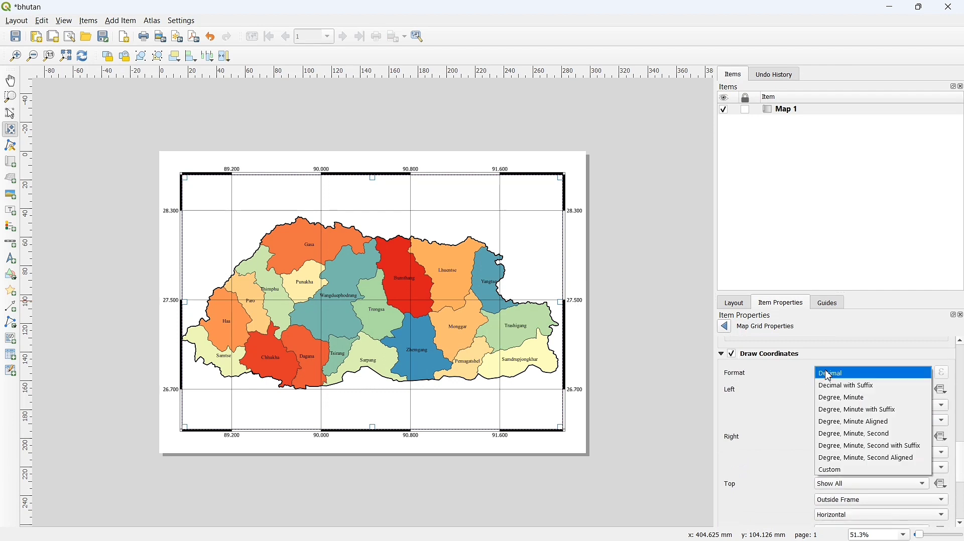
left_click(870, 448)
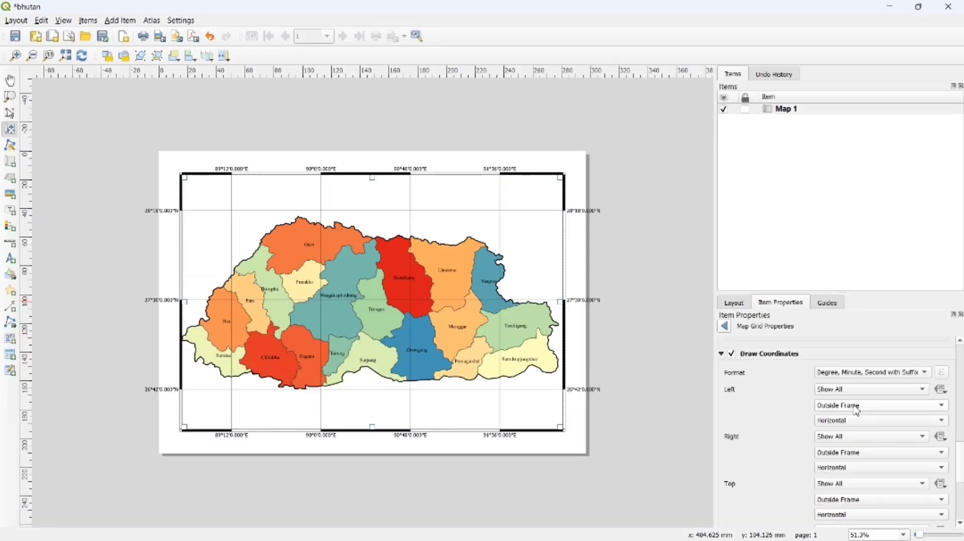
Set the left and right grid coordinates to Vertical Ascending orientation.
left_click(861, 422)
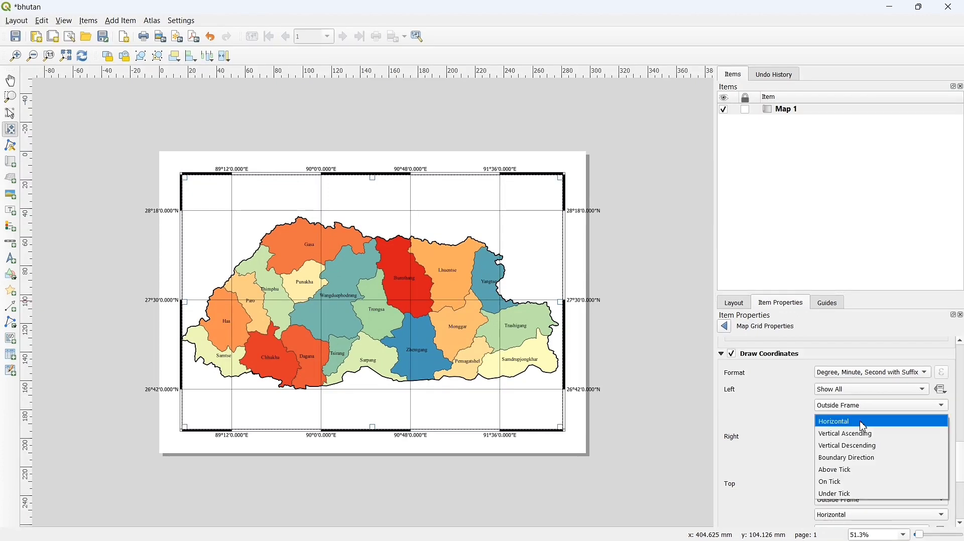
left_click(870, 440)
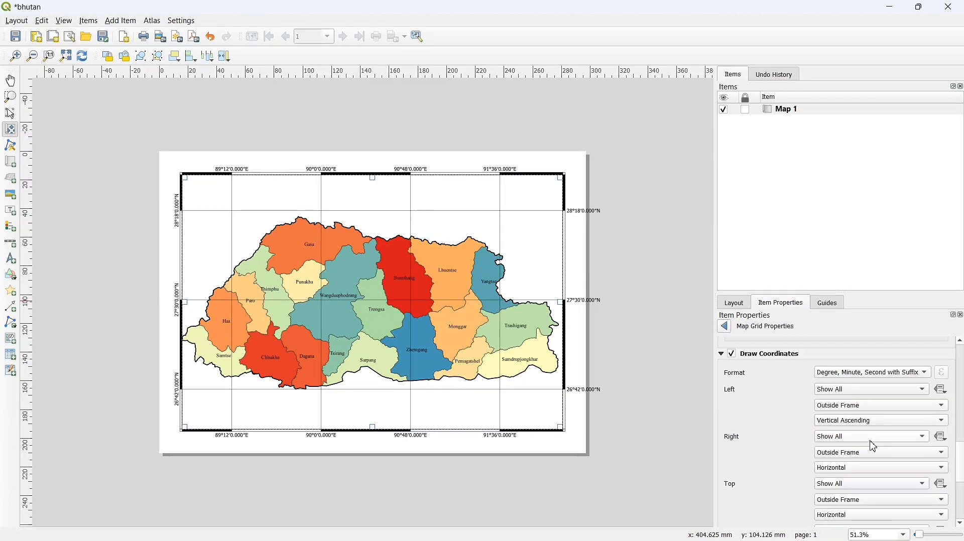
left_click(878, 471)
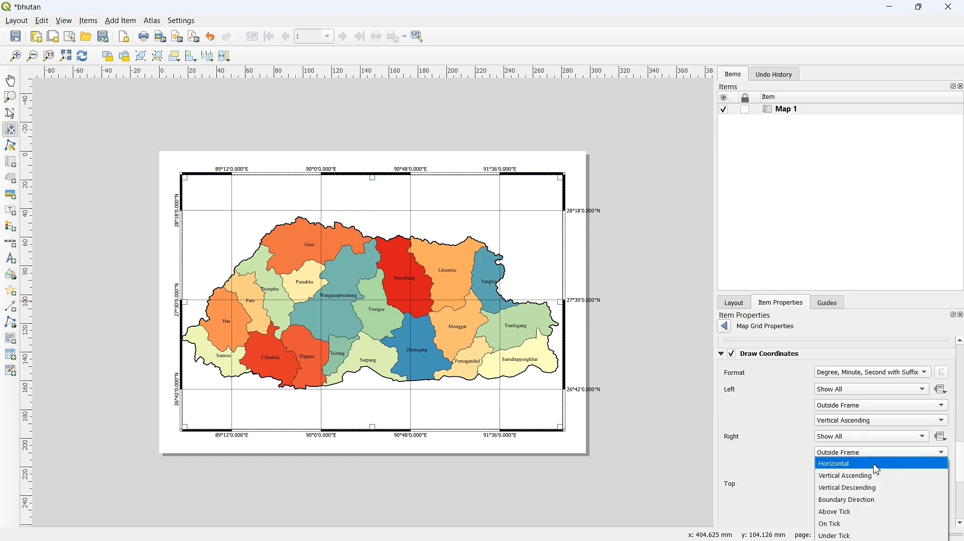
left_click(879, 476)
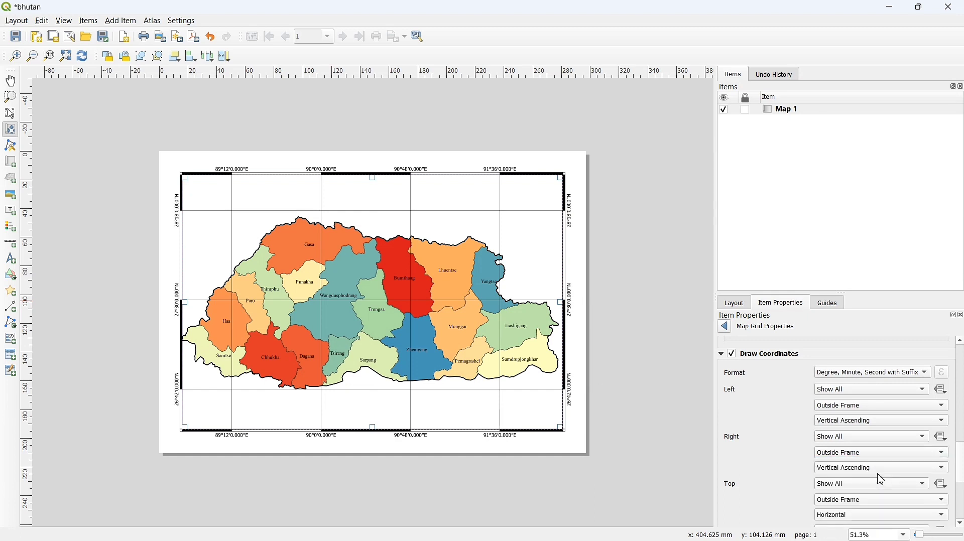
Change the grid coordinate labels' font to Times New Roman.
scroll(960, 465, "down", 5)
left_click(790, 433)
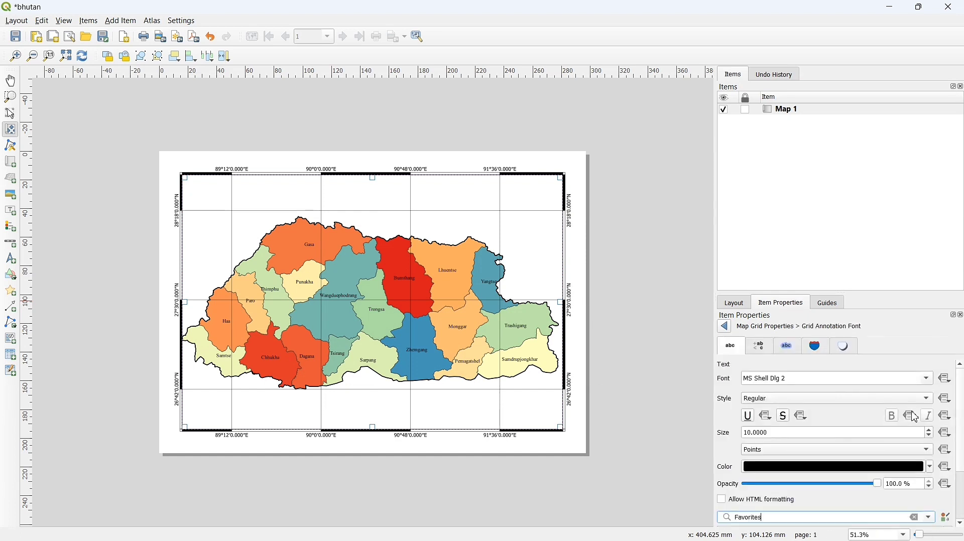
triple_click(814, 378)
type("Times New Roman")
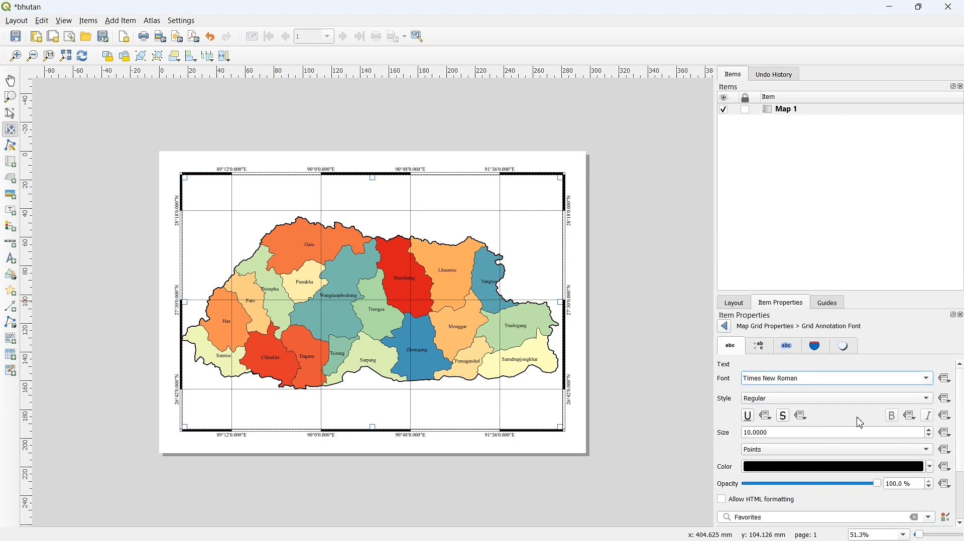
Make the grid coordinate labels bold and set their size to 14 points.
left_click(879, 400)
left_click(871, 411)
double_click(785, 433)
type("1")
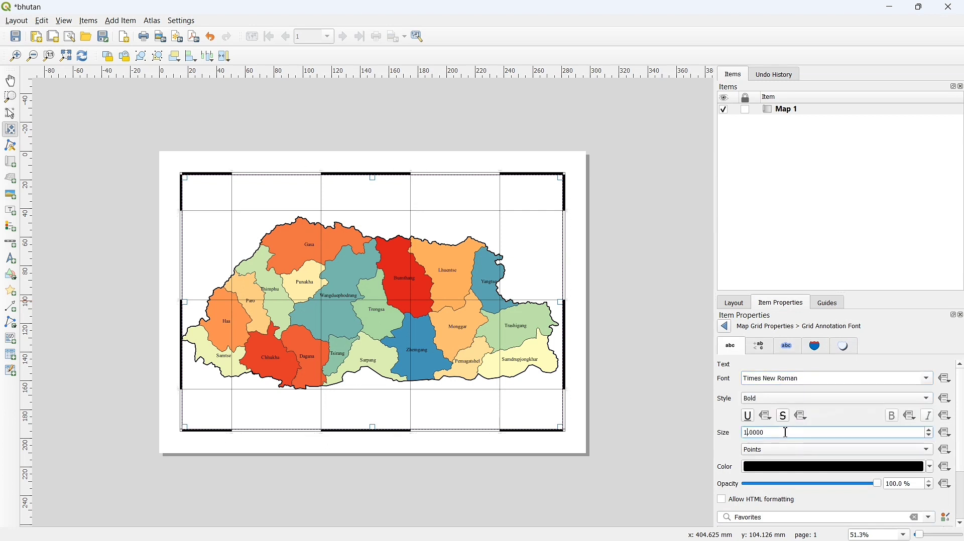
type("4")
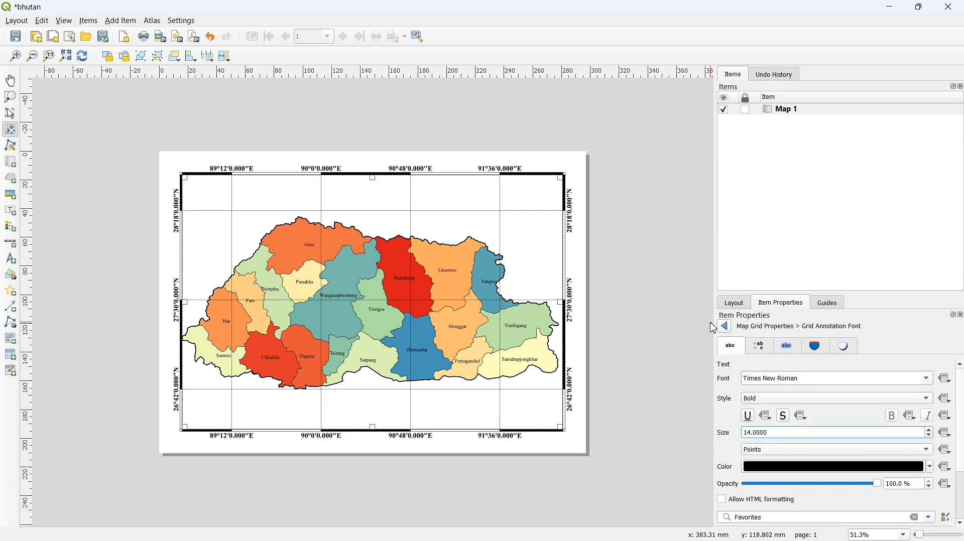
left_click(726, 330)
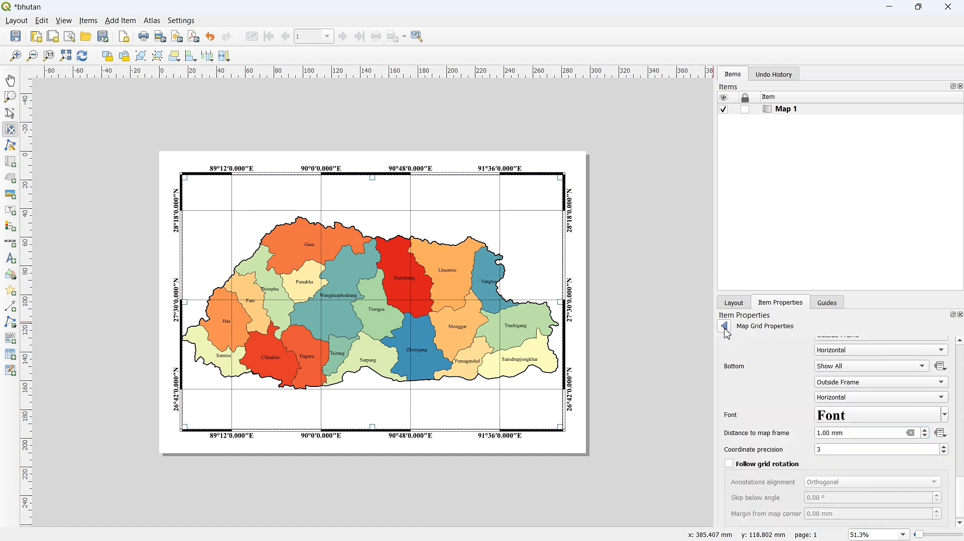
Set the grid's coordinate precision to 0 and increase the labels' distance to the map frame.
left_click(833, 452)
type("0")
key("Return")
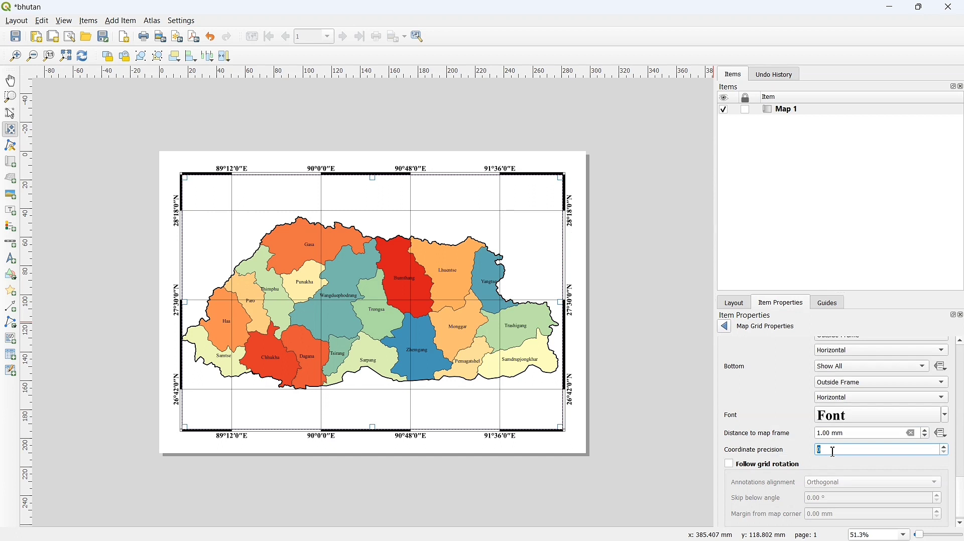
left_click(860, 432)
scroll(861, 431, "up", 1)
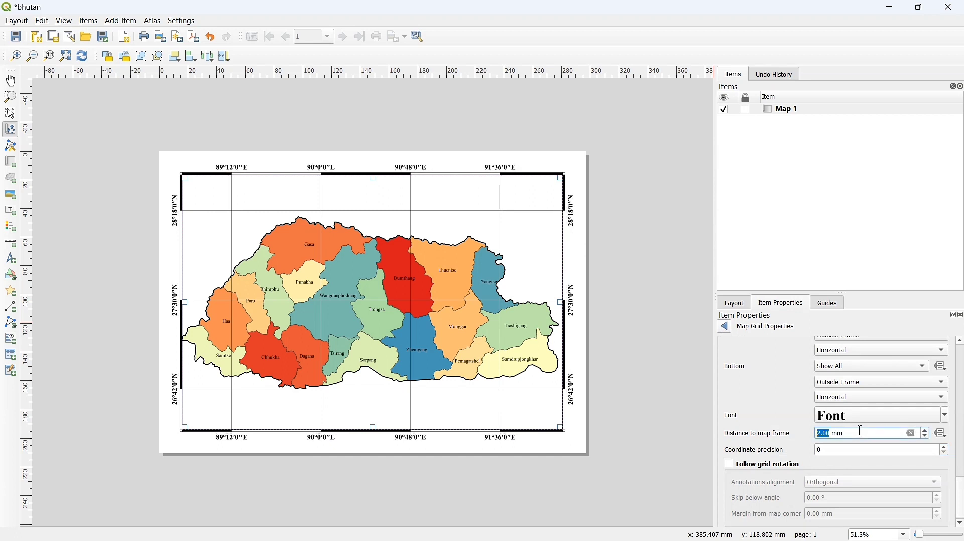
scroll(860, 431, "up", 1)
left_click(727, 329)
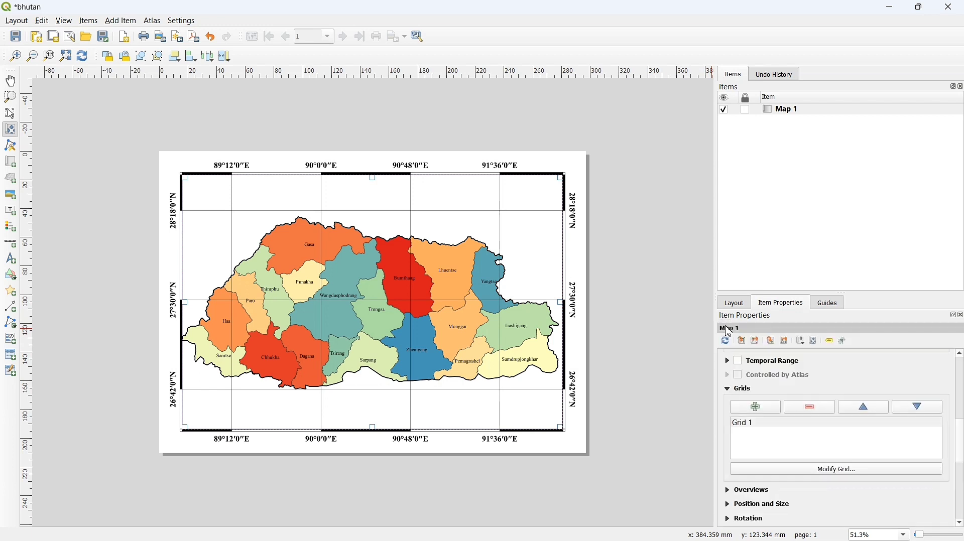
Add a second map grid of type Frame and annotations only, with 0.8 X and Y intervals and offsets of X 0.4 and Y 0.3.
left_click(754, 411)
left_click(758, 435)
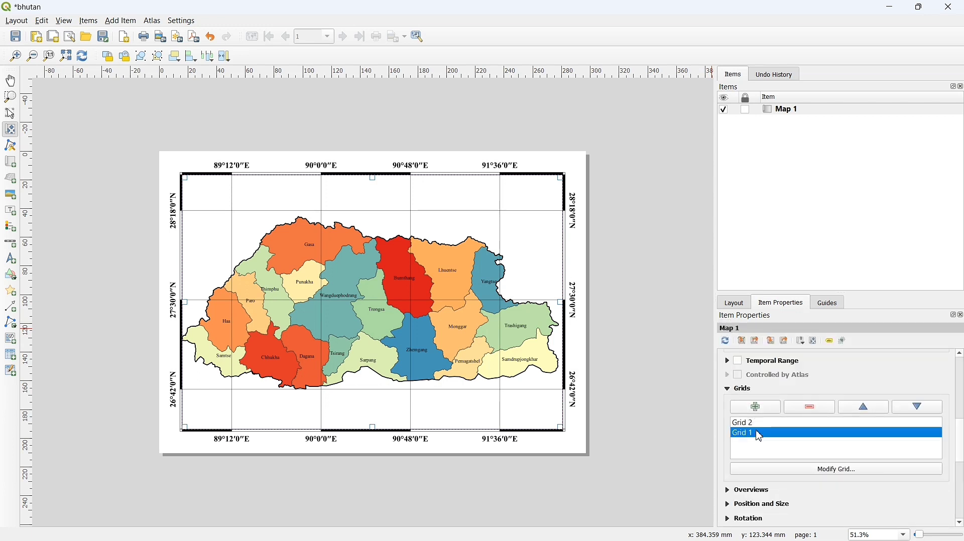
left_click(754, 426)
left_click(787, 470)
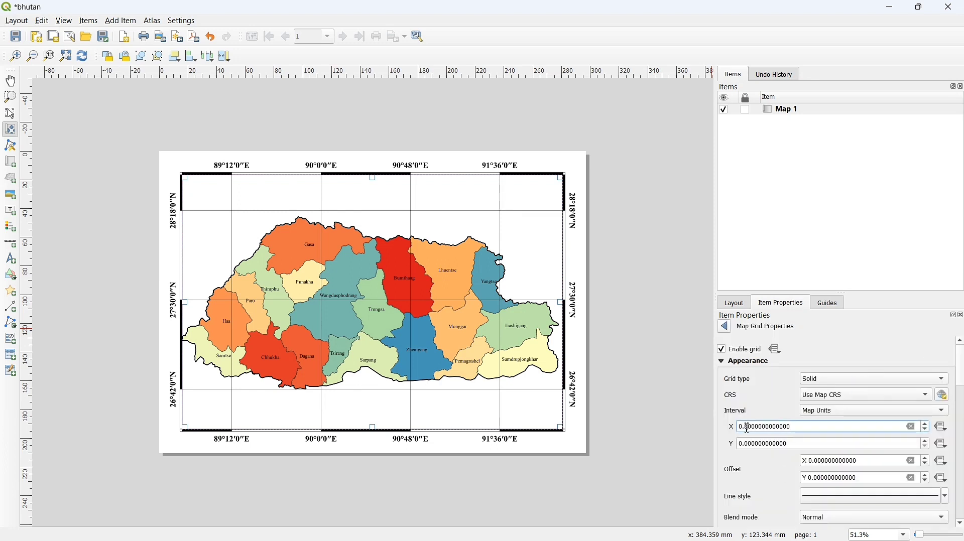
left_click(919, 380)
left_click(919, 415)
left_click(815, 479)
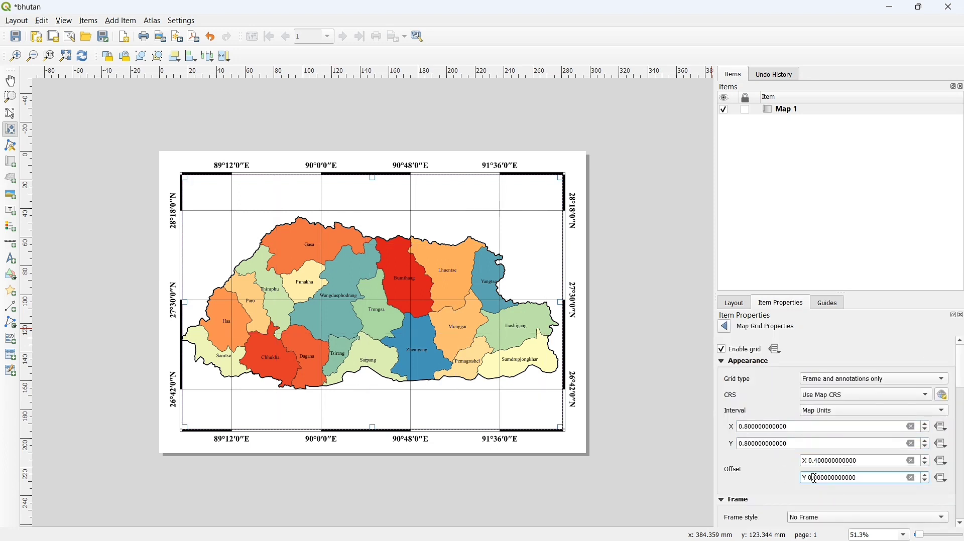
Give the second grid an Exterior Ticks frame with 4 mm frame size and 0.70 mm line thickness.
scroll(962, 465, "down", 3)
left_click(868, 428)
left_click(842, 473)
scroll(859, 442, "up", 5)
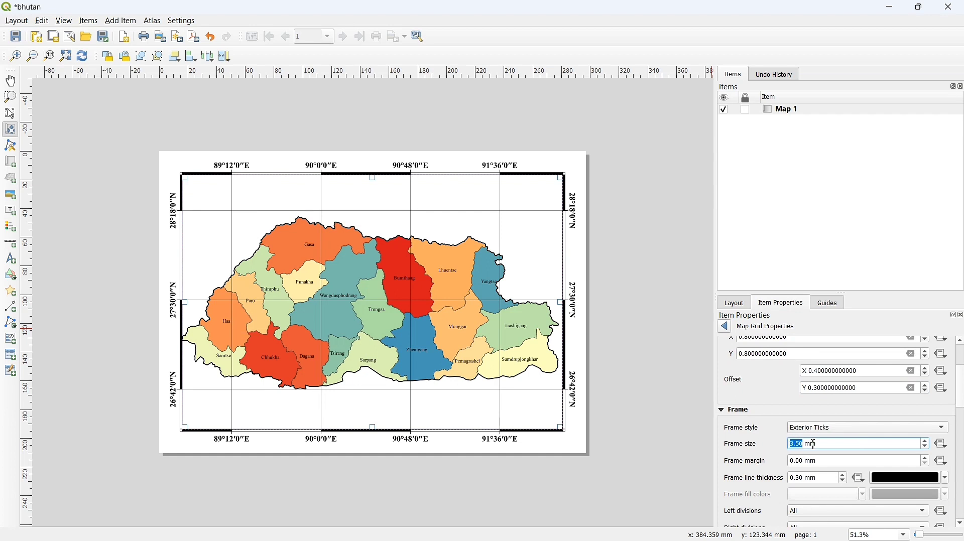
left_click(818, 480)
left_click(796, 444)
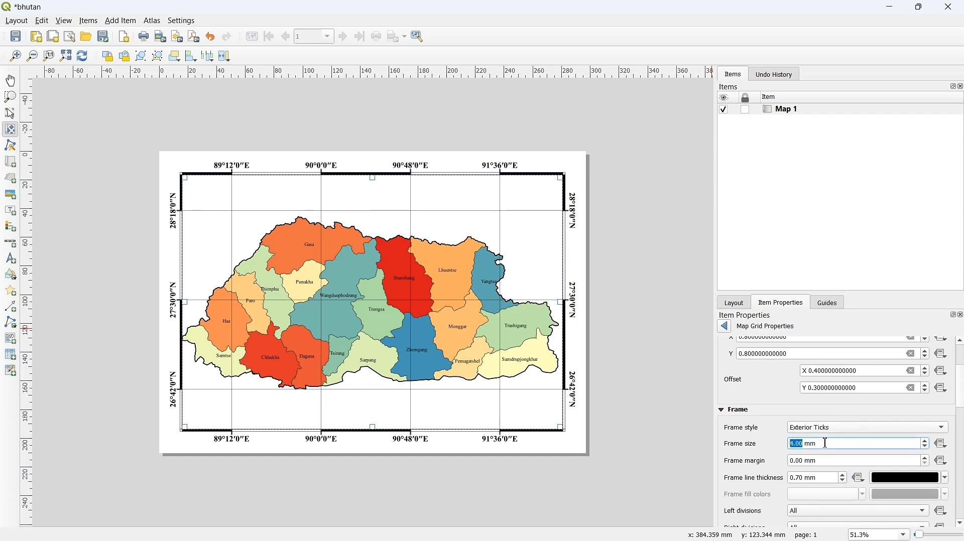
left_click(725, 327)
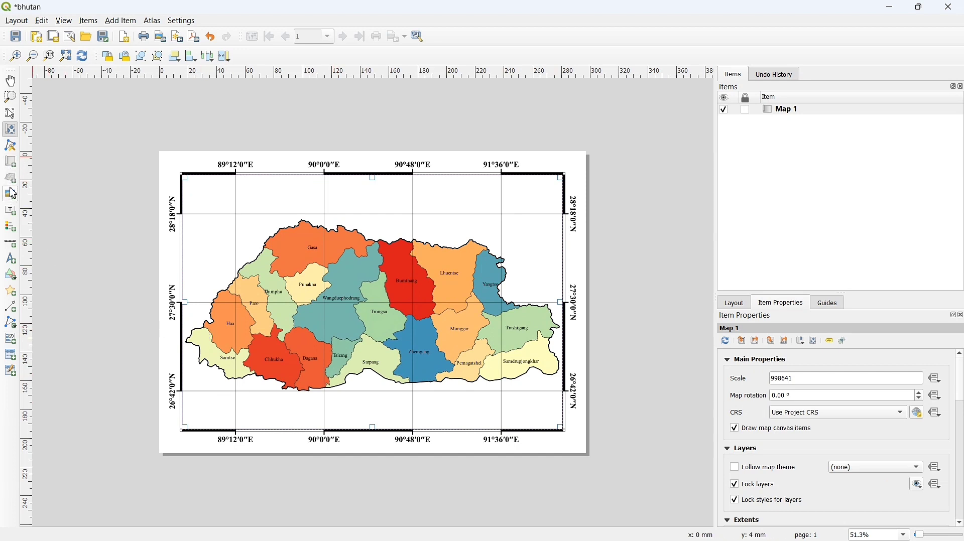
Add a text label above Bhutan inside the map frame and enter BHUTAN MAP as its text.
left_click(15, 216)
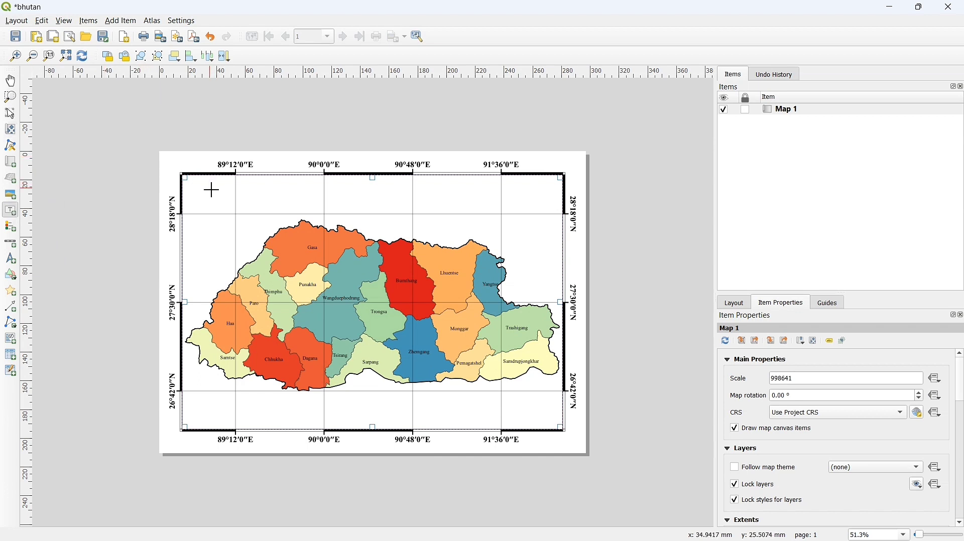
left_click_drag(210, 188, 354, 208)
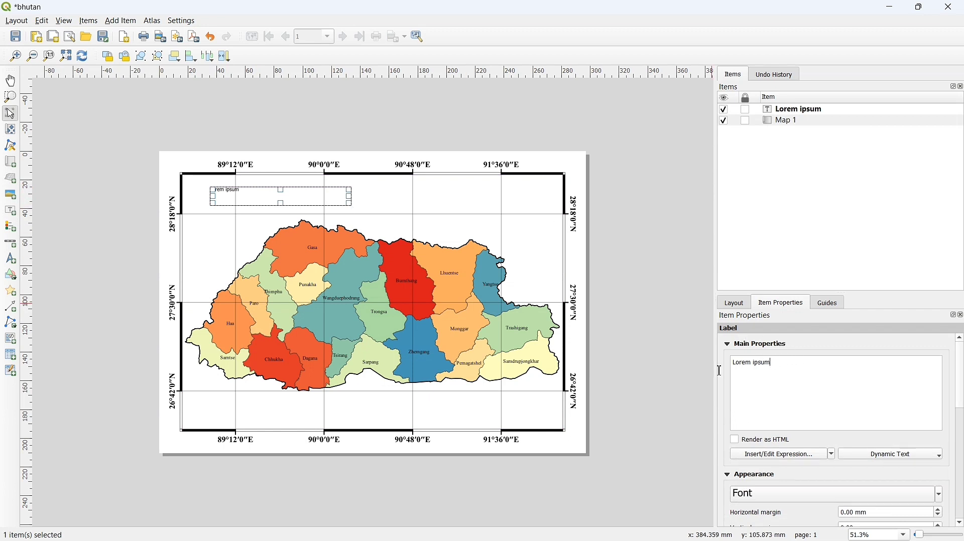
triple_click(735, 367)
type("BHUTAN MAP")
Format the title label's font as bold Times New Roman at 30 points.
left_click(799, 494)
triple_click(792, 379)
type("Times New Roman")
triple_click(819, 435)
type("20")
key("BackSpace")
key("BackSpace")
type("300.0000")
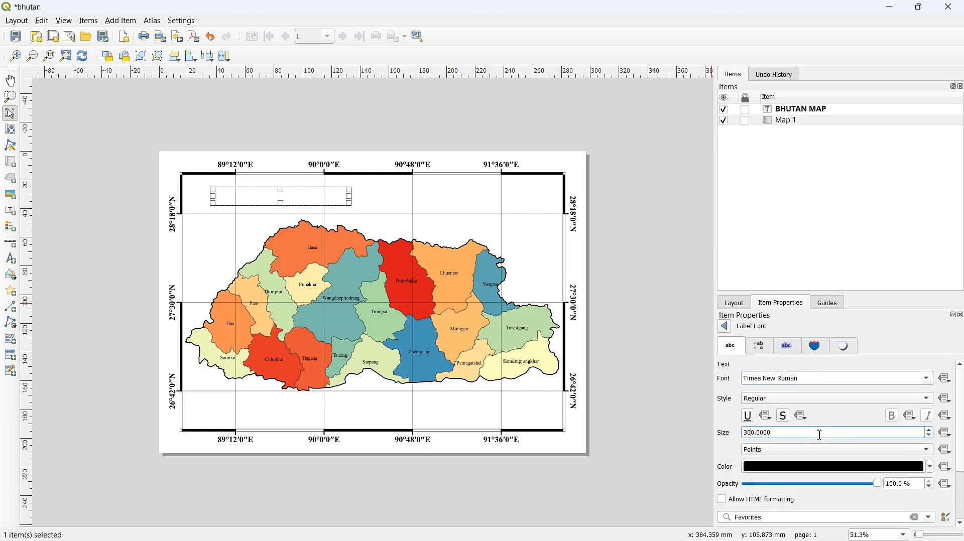
left_click(810, 400)
left_click(804, 412)
left_click(724, 327)
Centre the title text horizontally and vertically in its box and move the label to the map's top centre.
scroll(774, 427, "down", 3)
left_click(763, 486)
left_click(764, 511)
left_click_drag(289, 196, 402, 203)
Add a frame around the BHUTAN MAP title label.
scroll(745, 454, "down", 3)
left_click(739, 451)
left_click(728, 423)
scroll(952, 458, "down", 2)
left_click(857, 437)
left_click(368, 109)
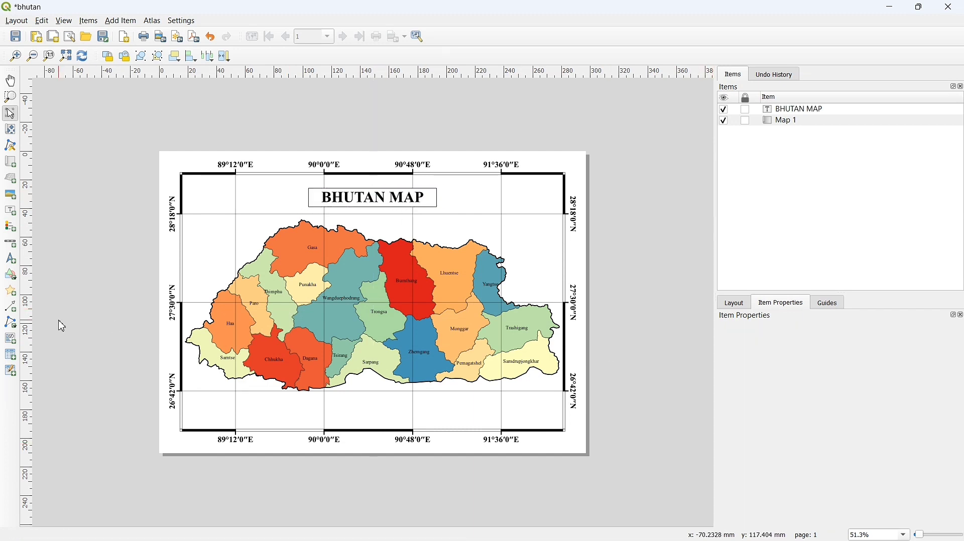
Add a scale bar for Map 1 below Bhutan and set its style to Line Ticks Up.
left_click(17, 230)
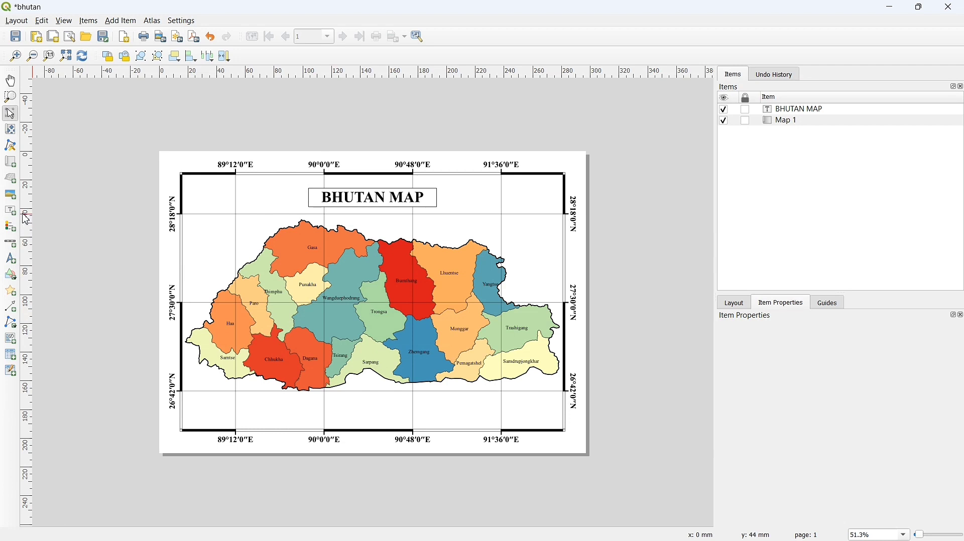
left_click(14, 241)
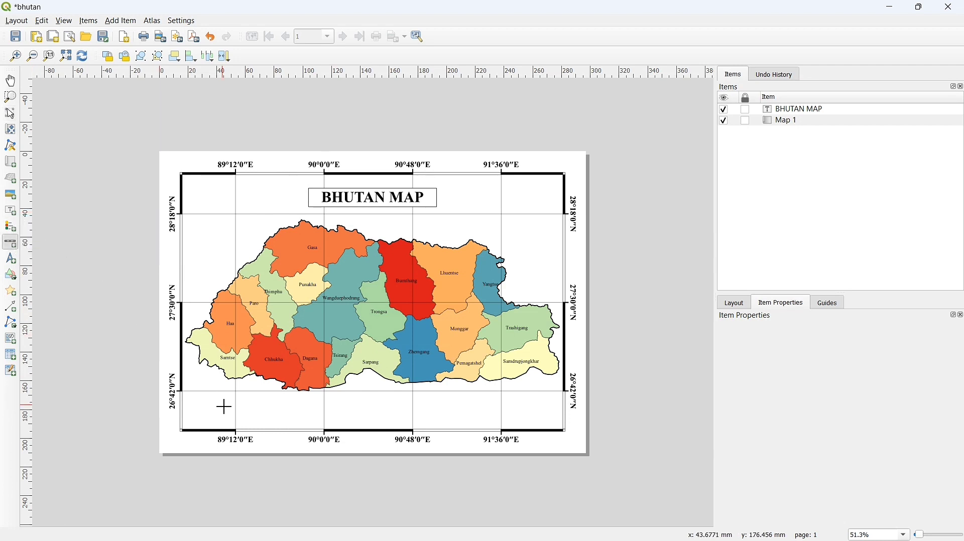
left_click_drag(213, 404, 465, 421)
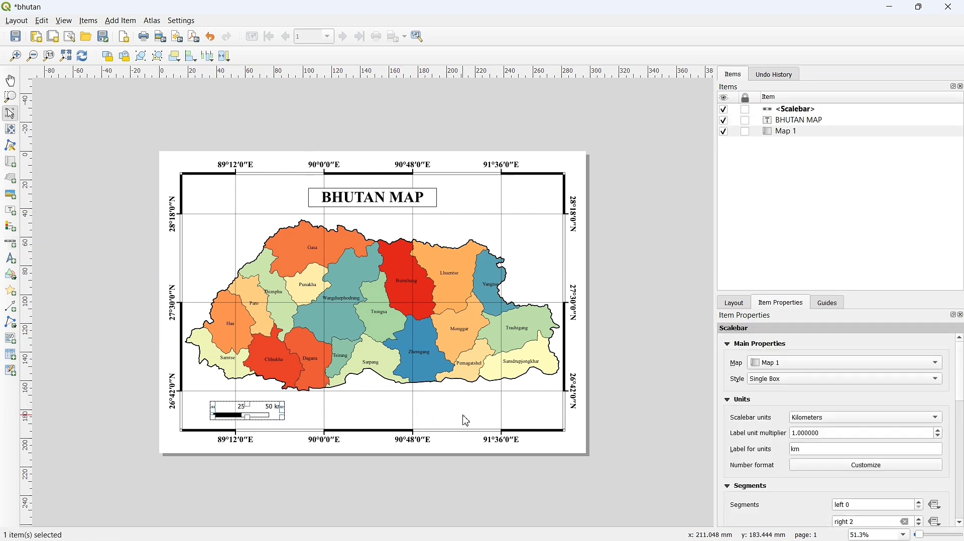
left_click(787, 379)
left_click(788, 372)
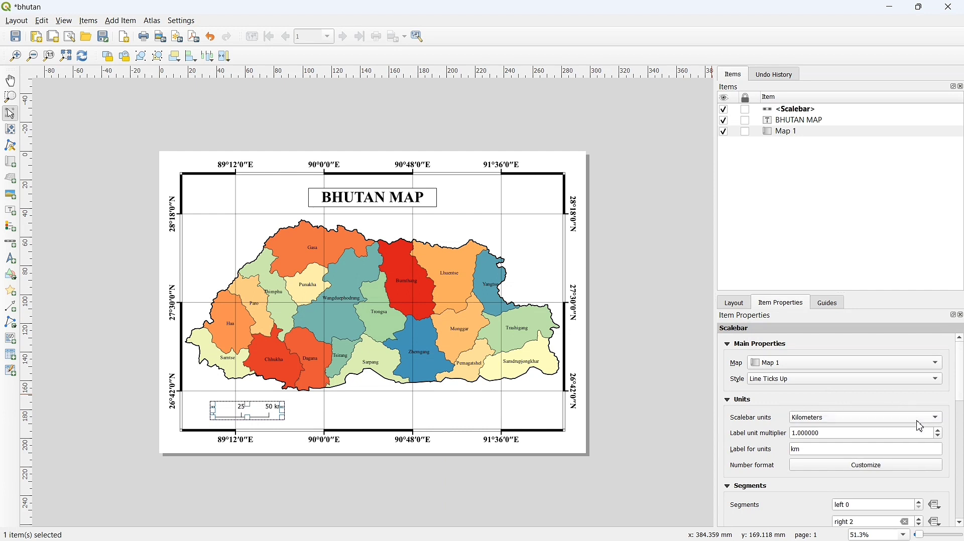
Set the scale bar to 8 right segments with a fixed width of 50 units.
scroll(961, 438, "down", 4)
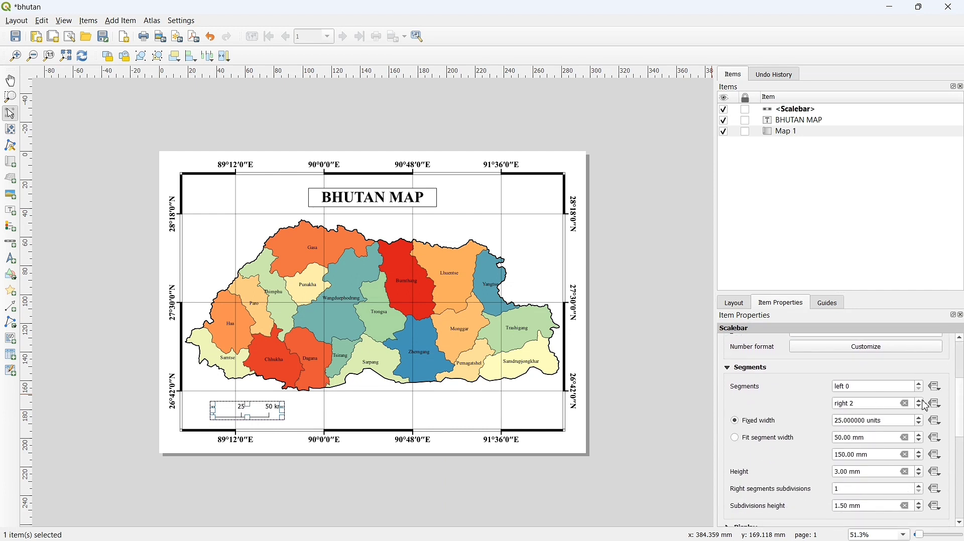
left_click(924, 402)
left_click(924, 402)
left_click(924, 402)
left_click(925, 403)
left_click(924, 403)
left_click(924, 402)
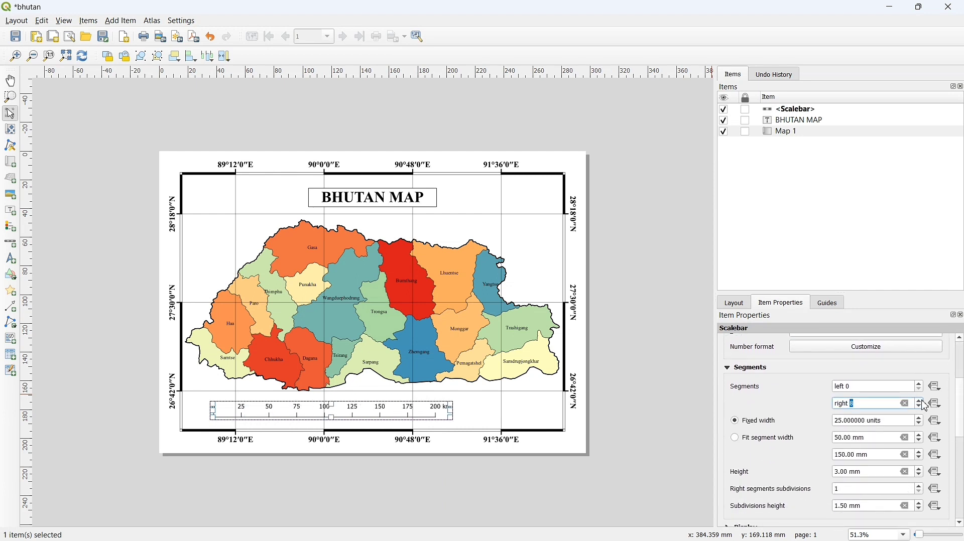
left_click_drag(844, 425, 836, 425)
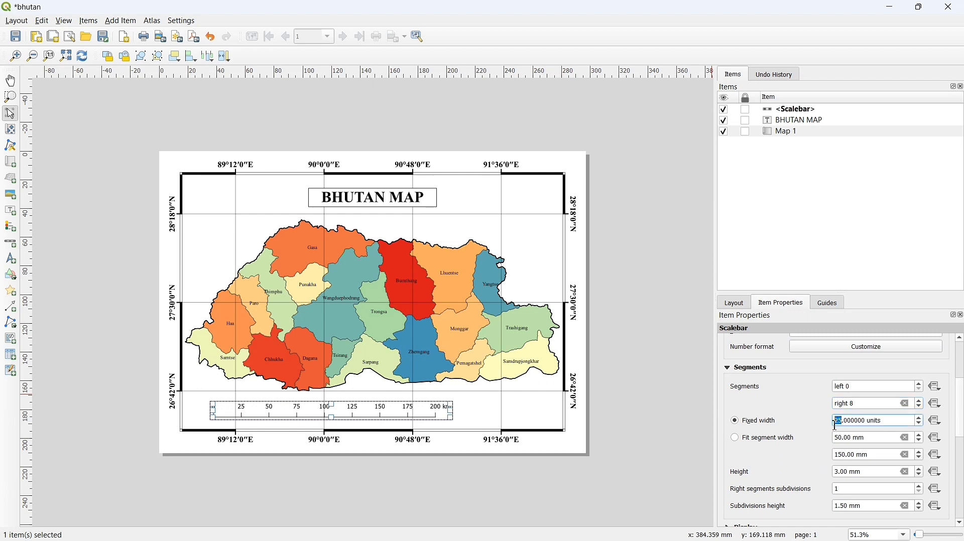
type("50")
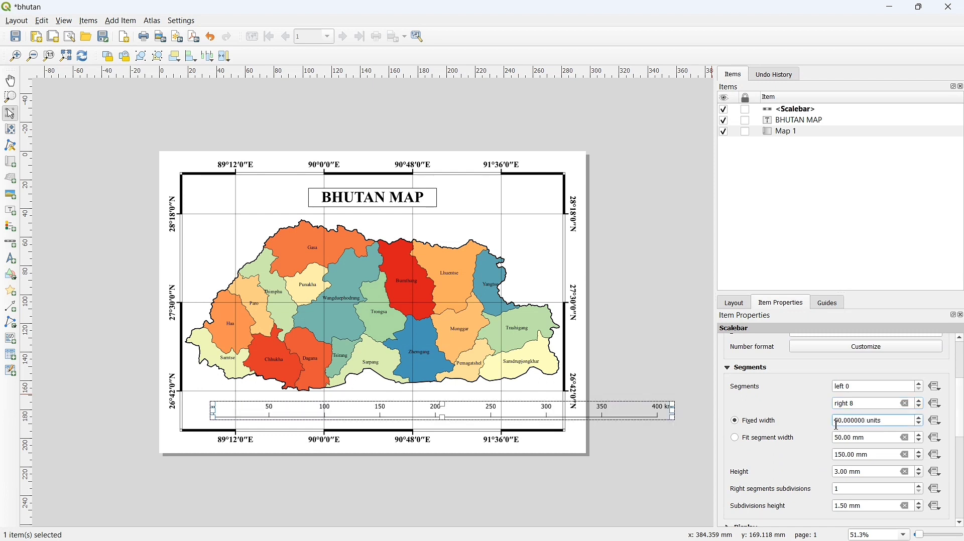
Change the scale bar to 2 left and 4 right segments and centre it beneath the map.
left_click(920, 407)
left_click(919, 407)
left_click(920, 407)
left_click(920, 407)
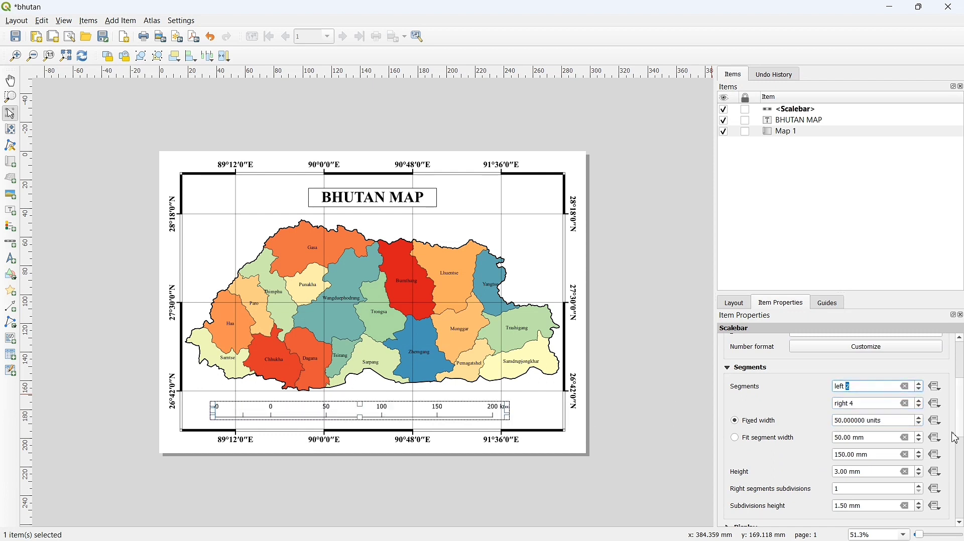
scroll(954, 436, "down", 2)
left_click_drag(383, 411, 398, 413)
Set the scale bar's font to Times New Roman, Regular style, at size 14.
left_click(758, 465)
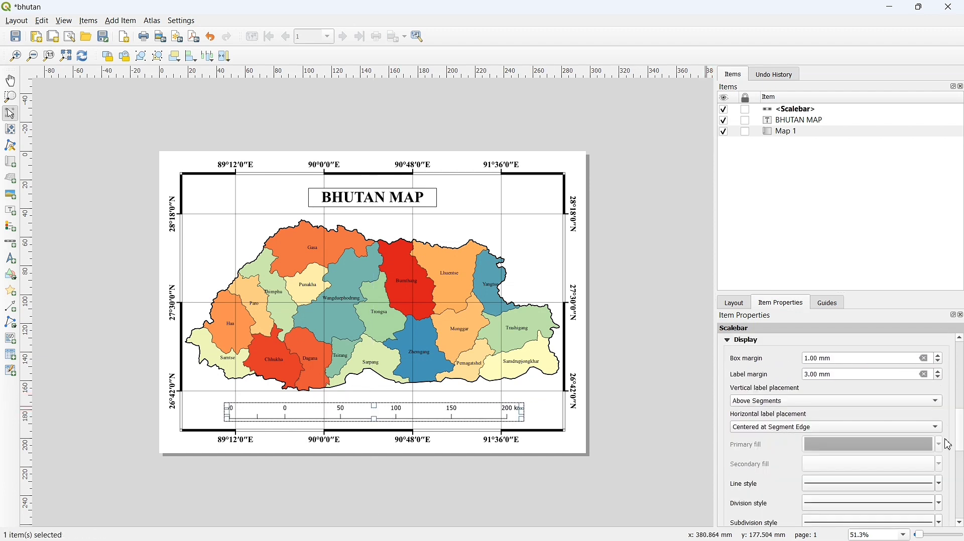
scroll(948, 443, "down", 3)
left_click(889, 431)
triple_click(831, 379)
type("Times New Roman")
key("Return")
double_click(777, 433)
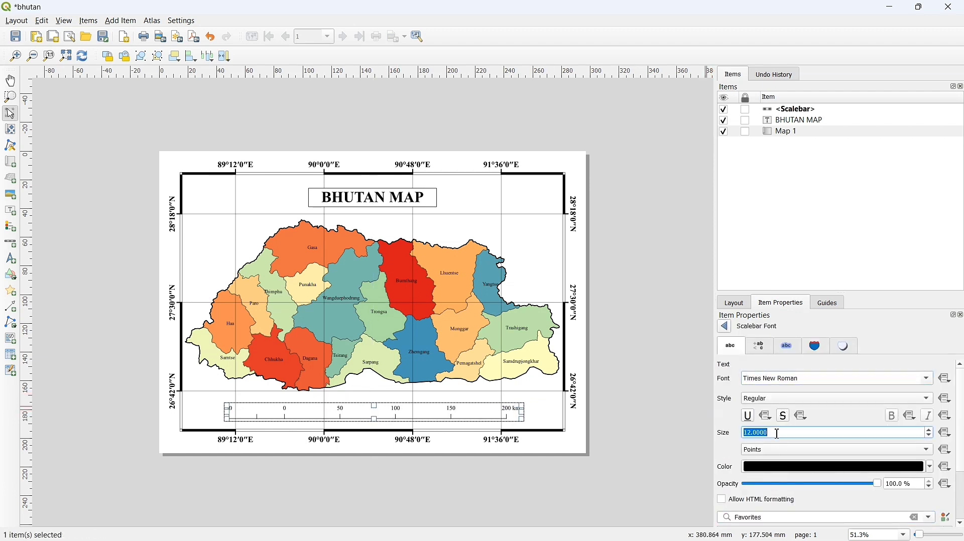
type("14")
left_click(794, 399)
left_click(793, 415)
left_click(790, 400)
left_click(783, 388)
left_click(648, 346)
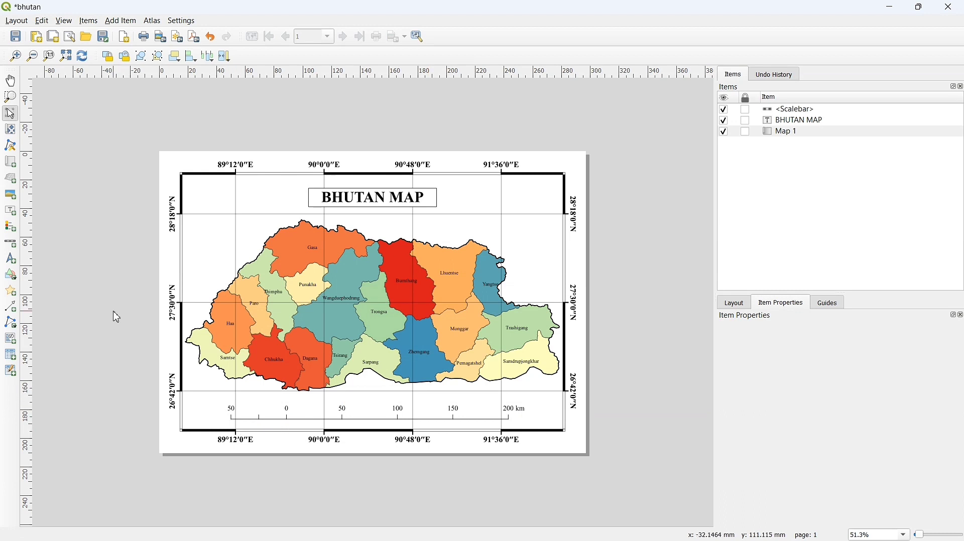
Add a north arrow in the map's upper-right corner and shift the BHUTAN MAP title to the left.
left_click(10, 258)
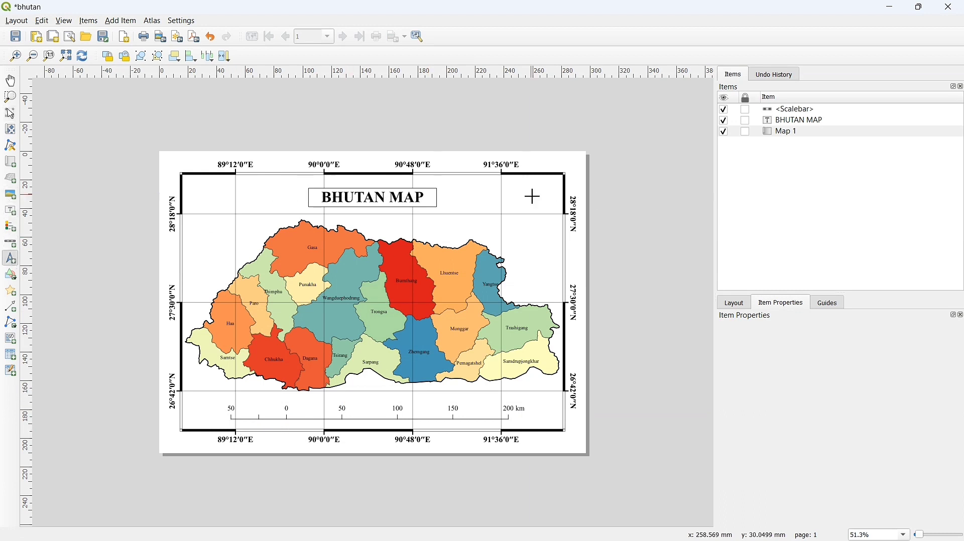
mouse_move(525, 194)
left_mouse_down()
mouse_move(548, 221)
mouse_move(533, 206)
left_mouse_up()
scroll(904, 425, "down", 5)
left_click(933, 384)
scroll(827, 452, "down", 5)
left_click(826, 447)
left_click(777, 374)
left_click(826, 447)
left_click(670, 354)
left_click_drag(373, 199, 302, 199)
left_click(360, 135)
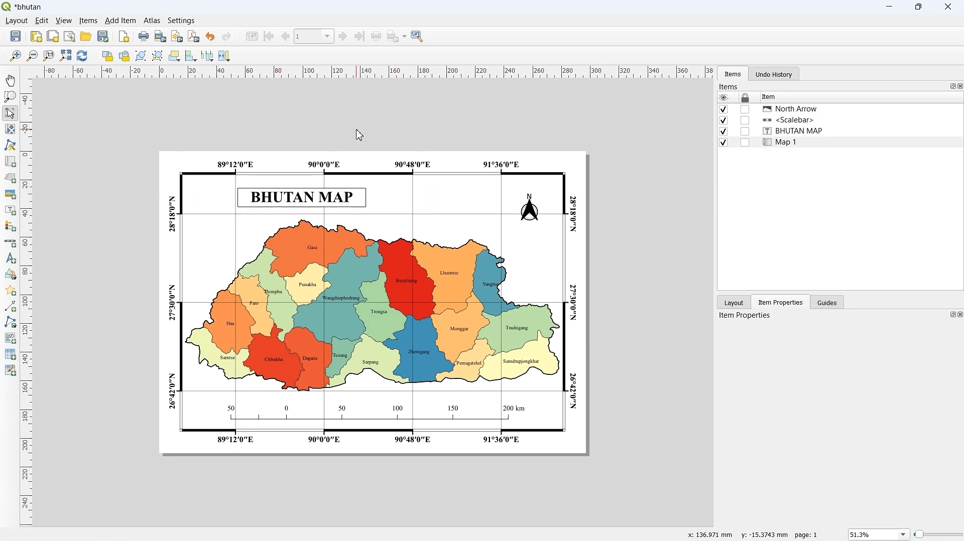
Export the layout as the JPG image bhutan into the Basic Qgis\Map folder on drive D at 300 dpi.
left_click(26, 23)
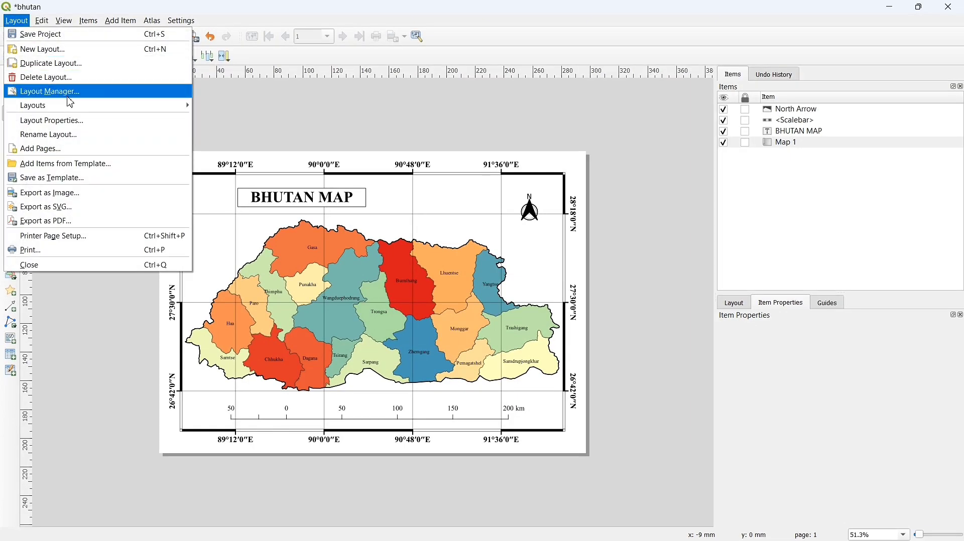
left_click(105, 199)
double_click(178, 176)
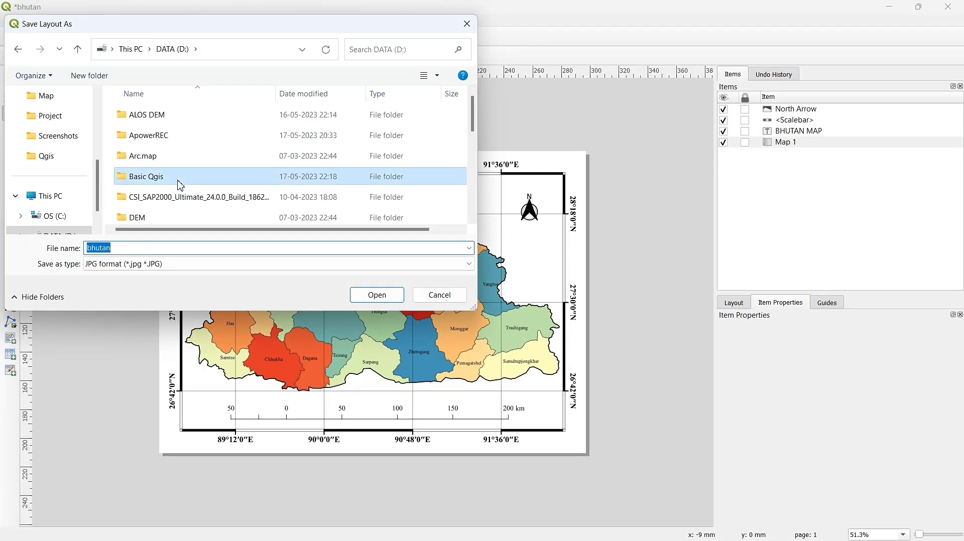
double_click(157, 117)
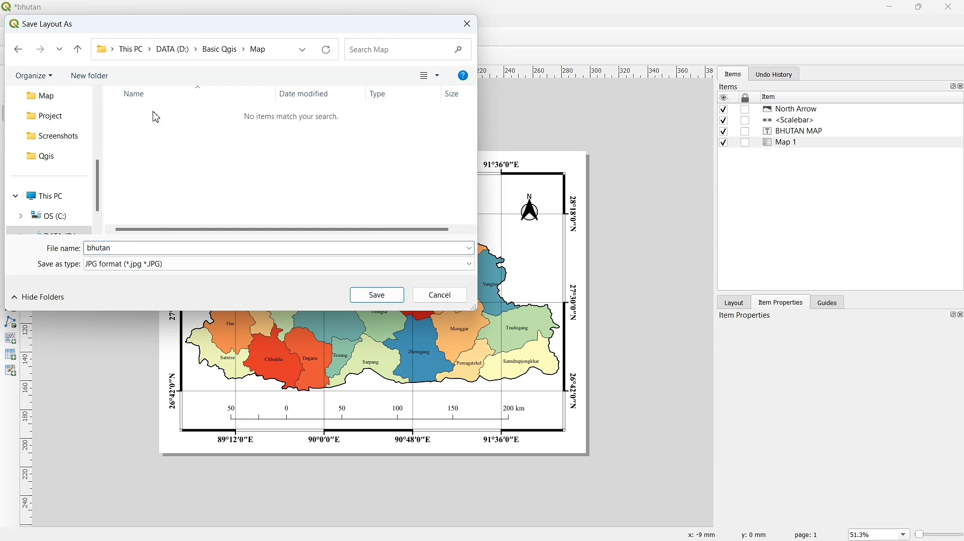
left_click(376, 297)
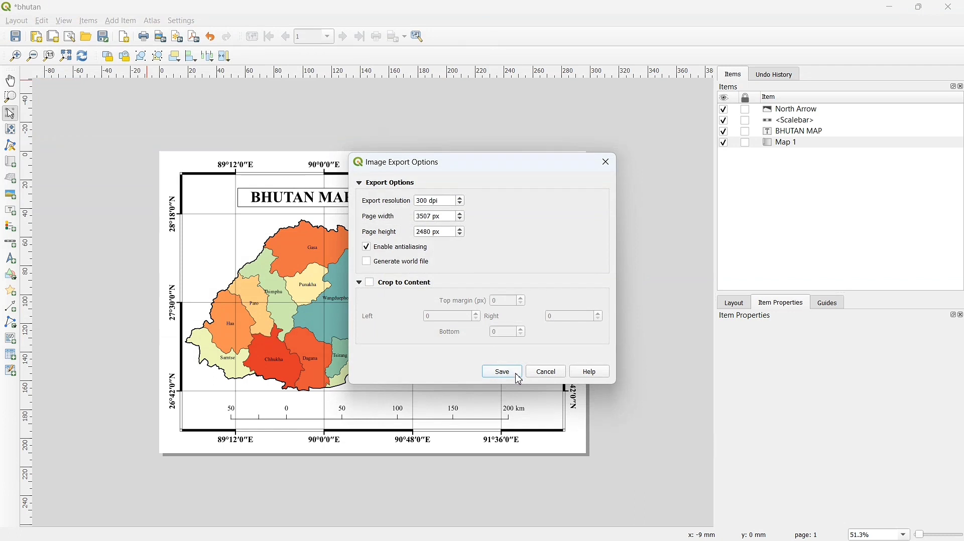
left_click(502, 374)
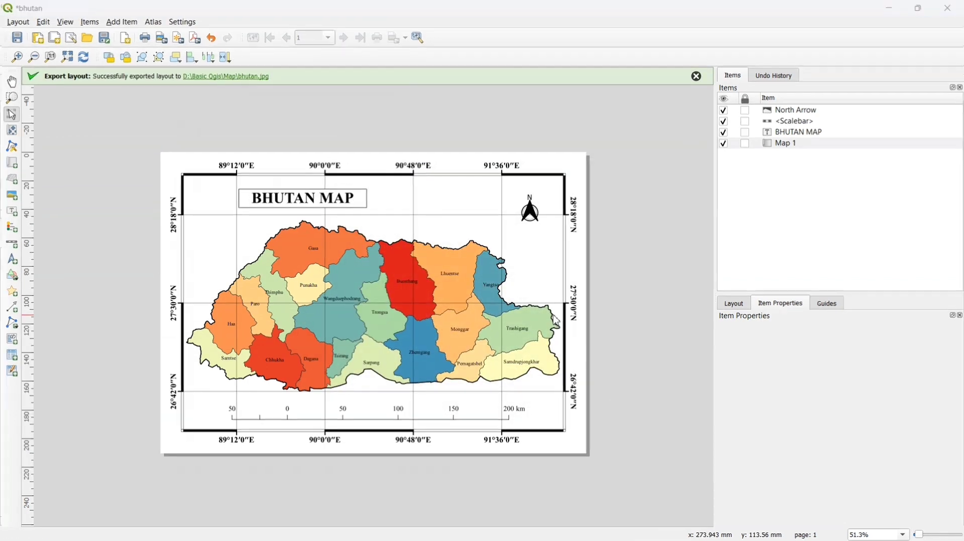
Switch to File Explorer and open the exported bhutan.jpg from the Map folder to check the finished map.
key("super+d")
left_click(340, 526)
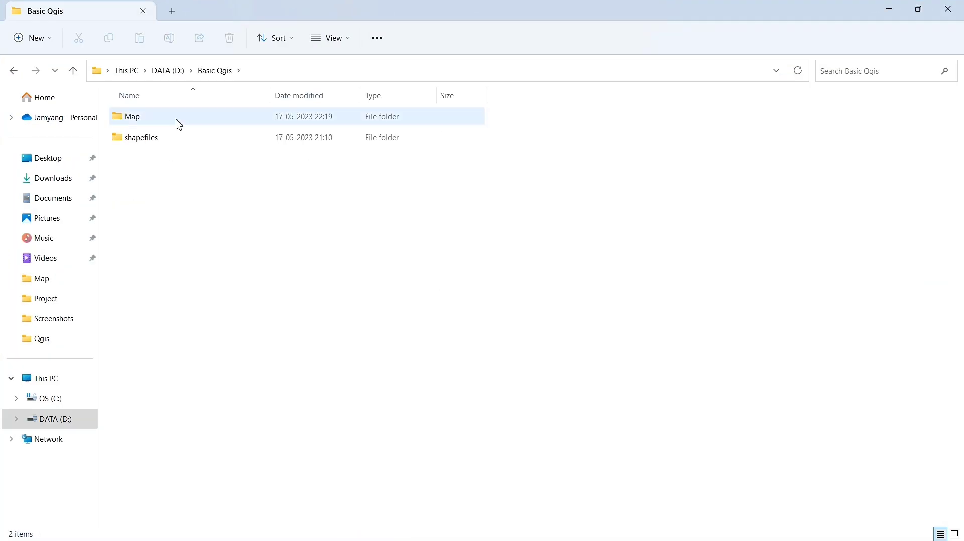
double_click(177, 122)
double_click(142, 140)
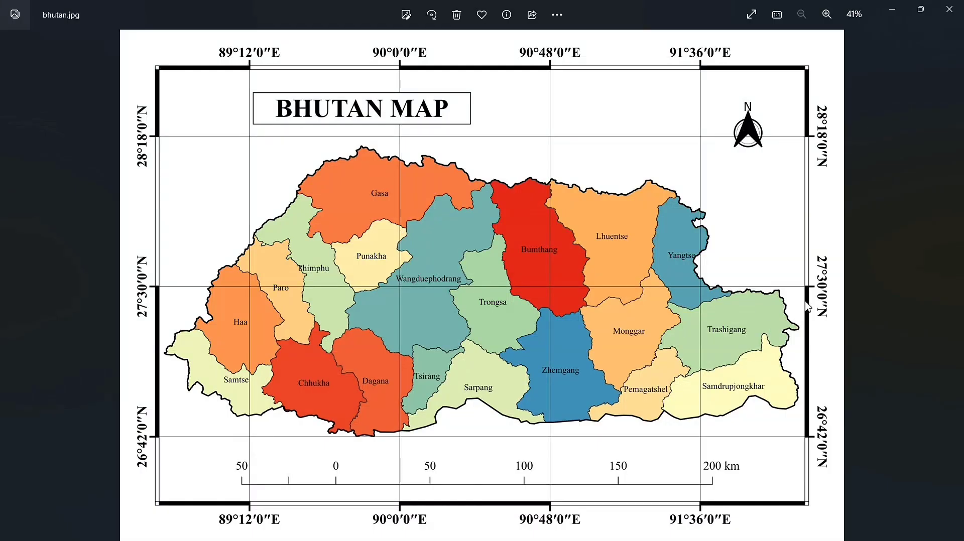